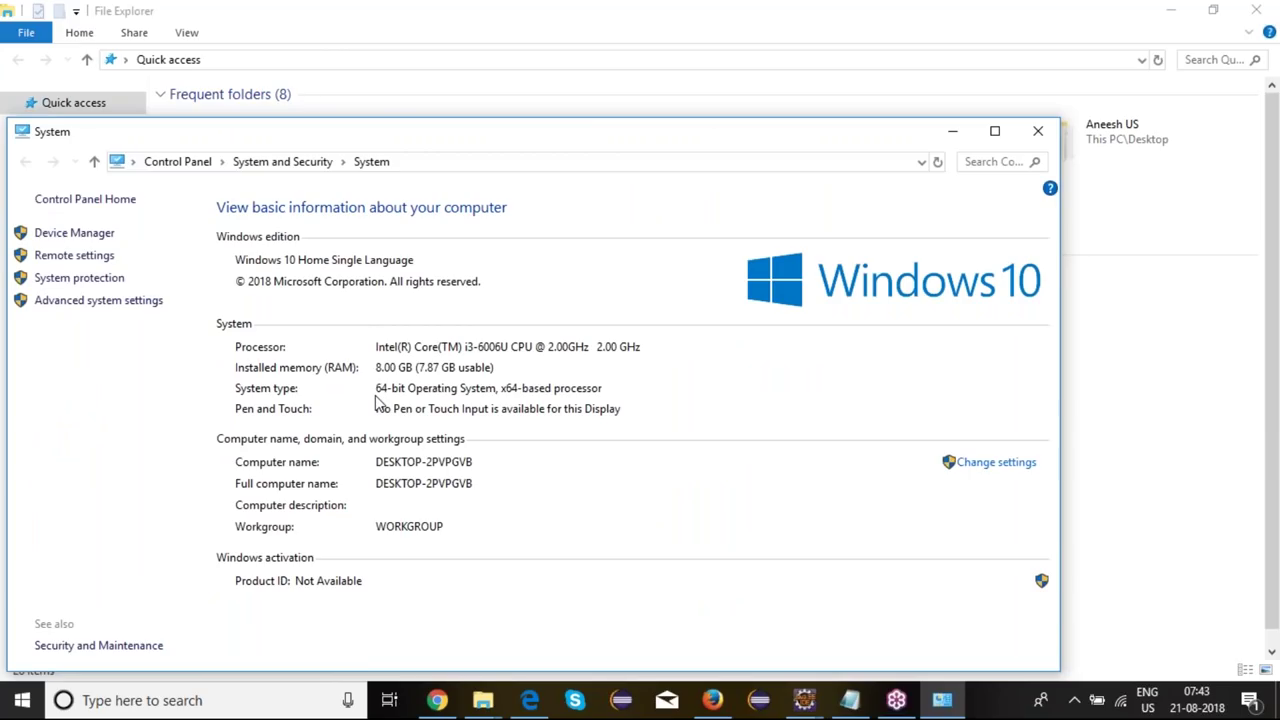
Step: Close the System window and the surplus folder windows, and bring the remaining This PC window to the front
click(1035, 131)
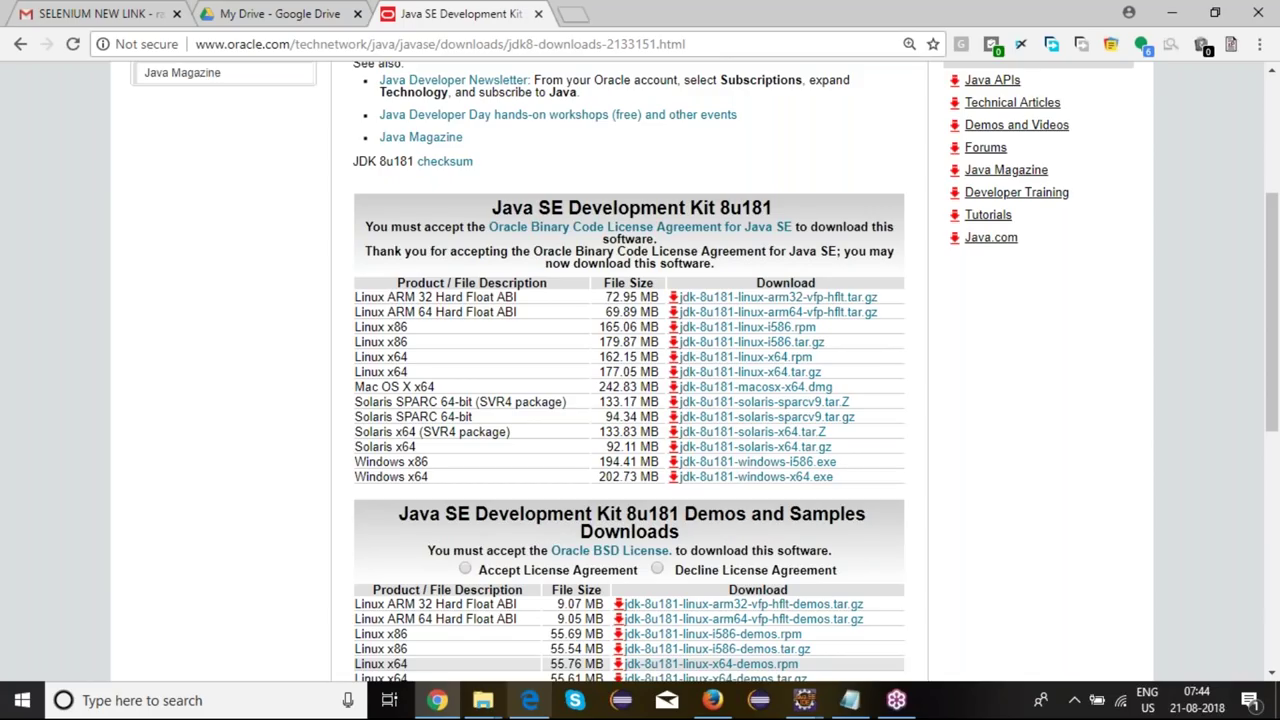
mouse_move(478, 704)
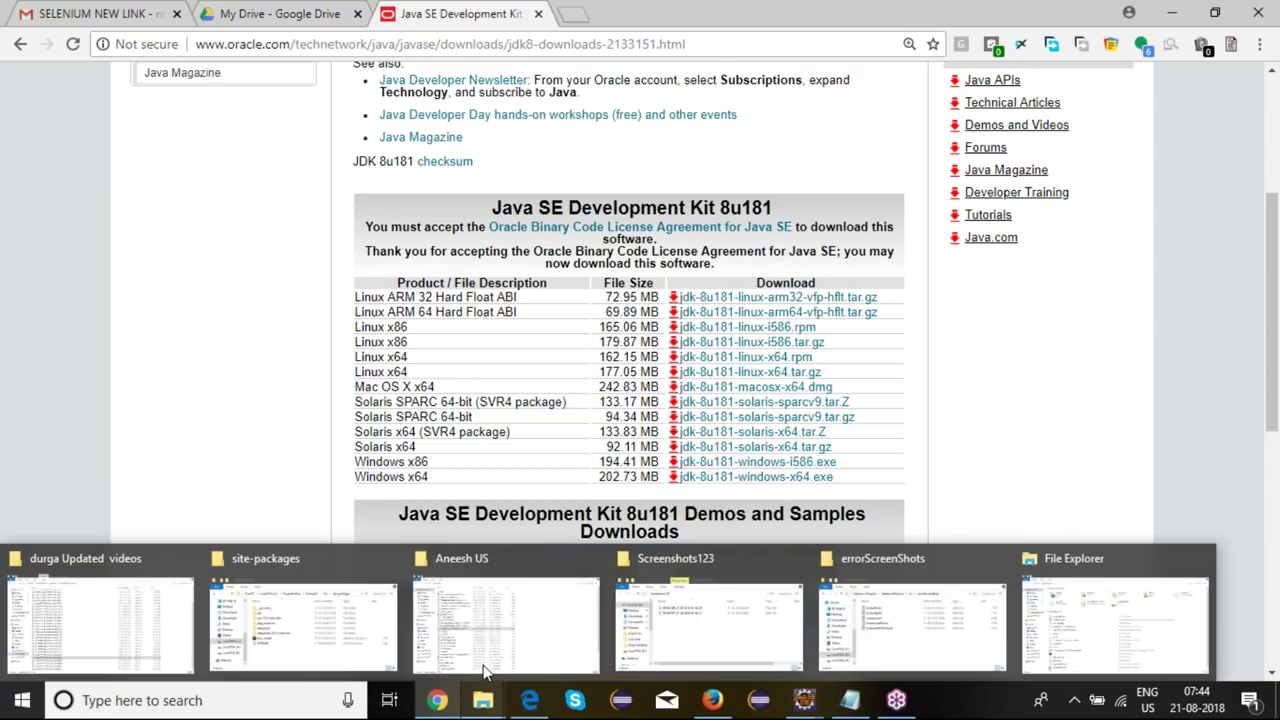
click(588, 558)
click(588, 558)
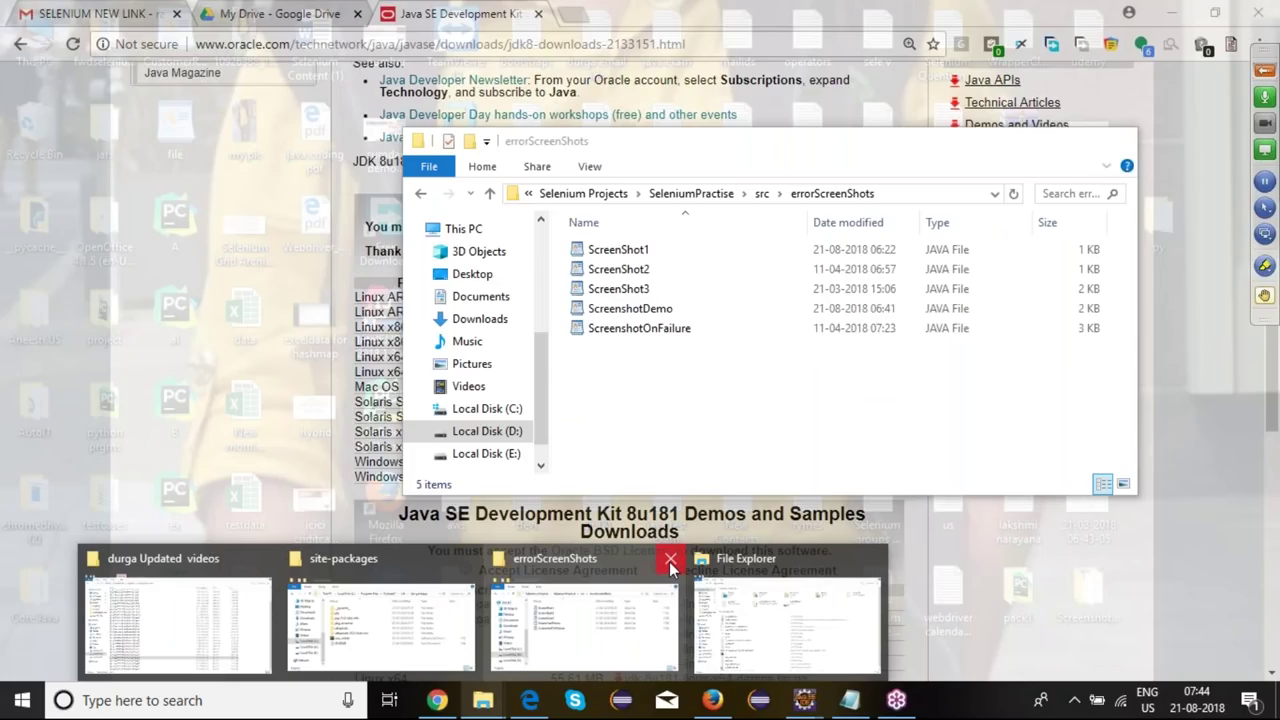
click(670, 558)
click(670, 610)
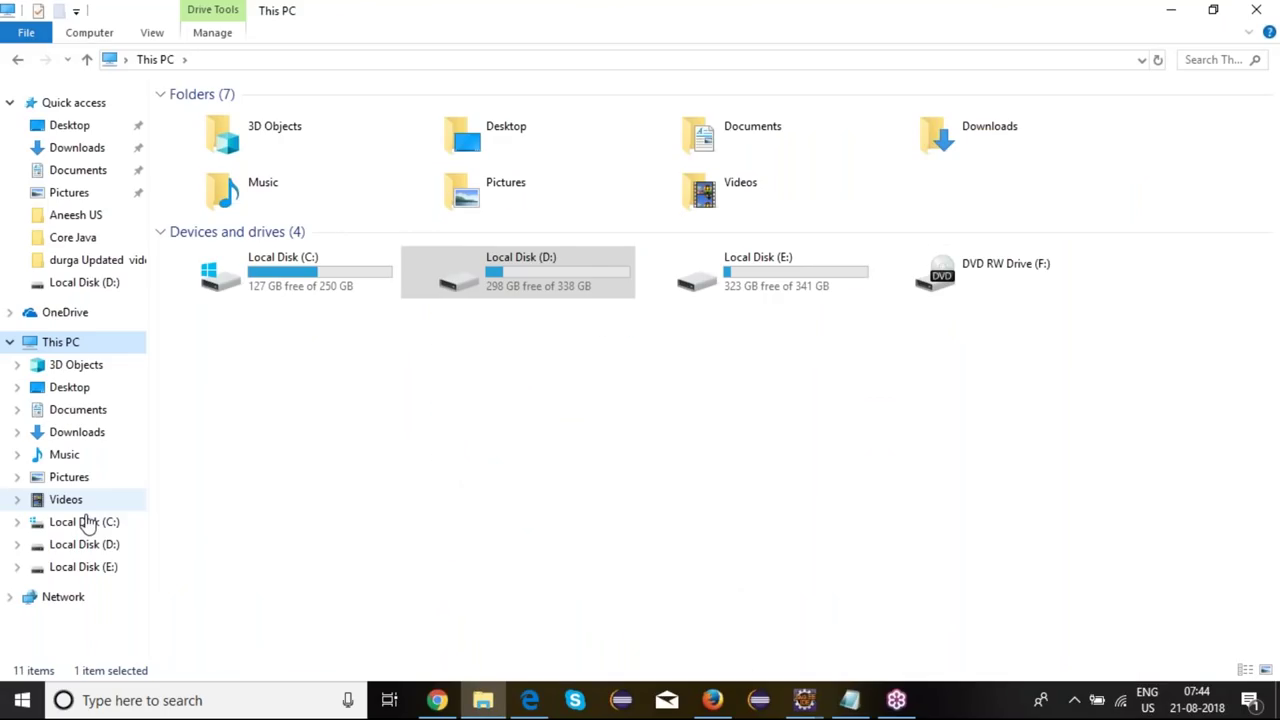
Step: Browse to C:\Program Files\Java and check the installed jdk1.8.0_162 and jre1.8.0_162 folders
click(84, 522)
click(90, 551)
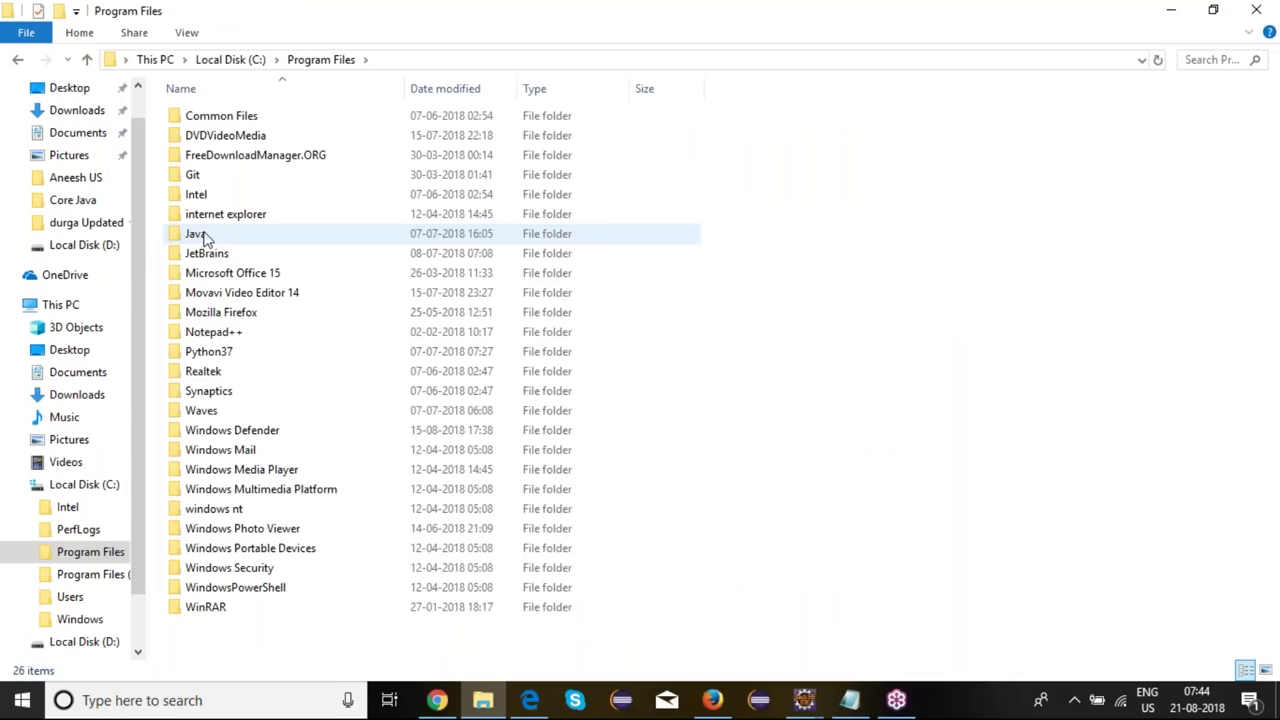
double_click(205, 238)
click(222, 140)
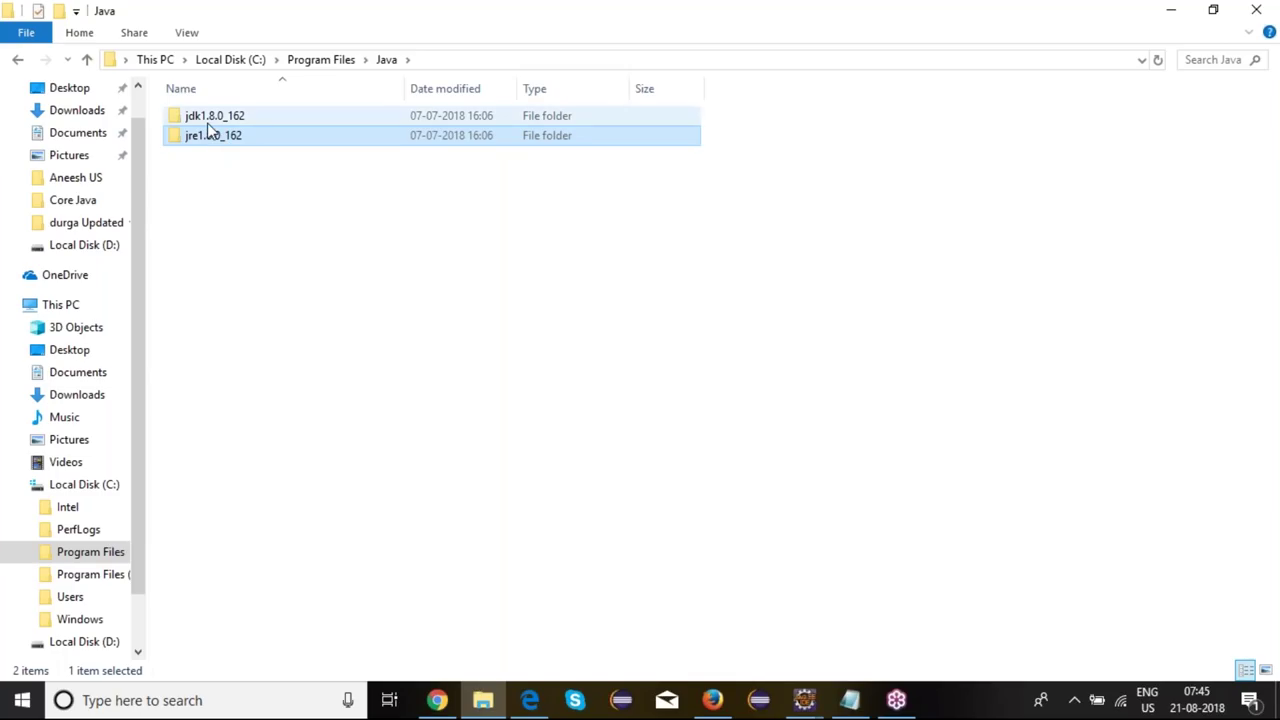
click(204, 122)
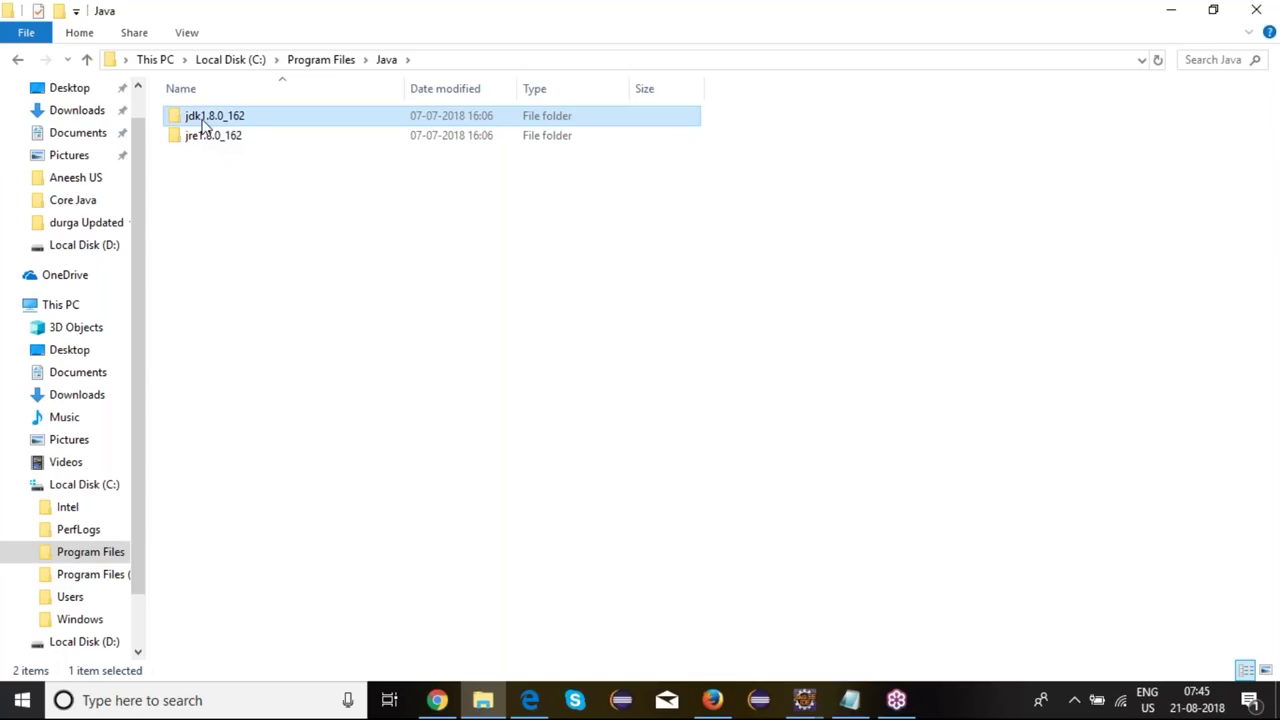
click(205, 143)
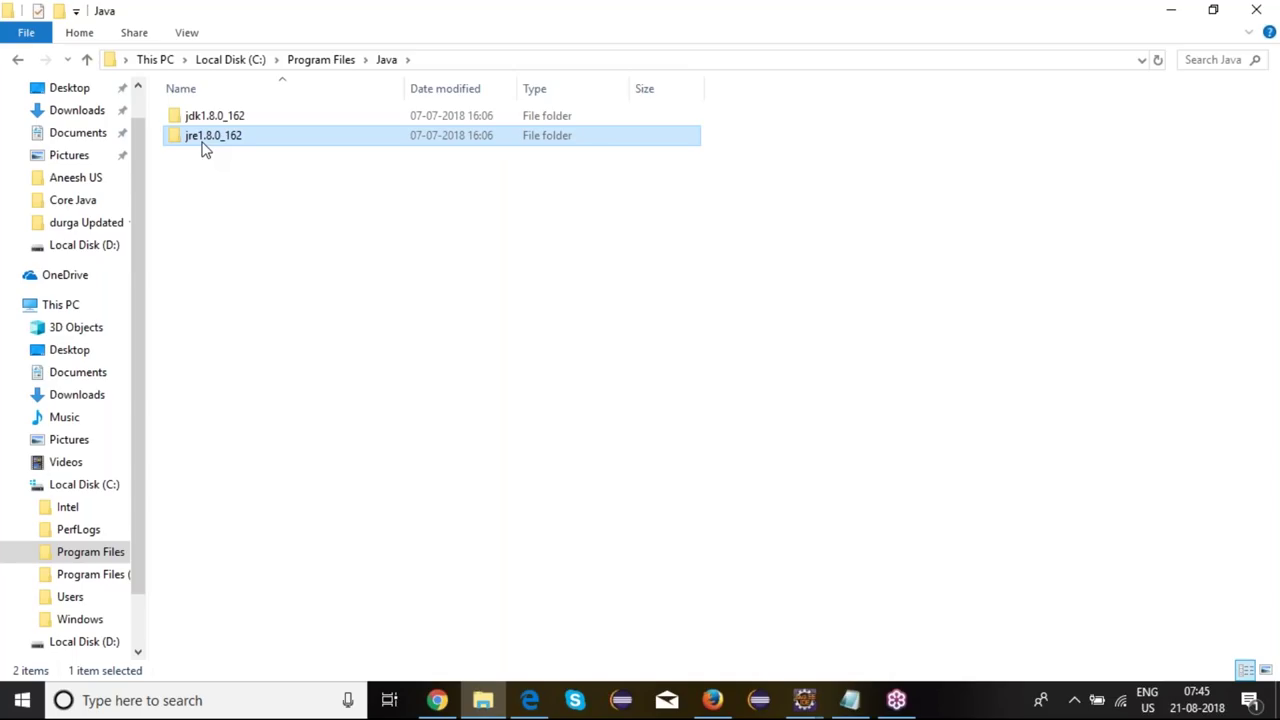
click(295, 267)
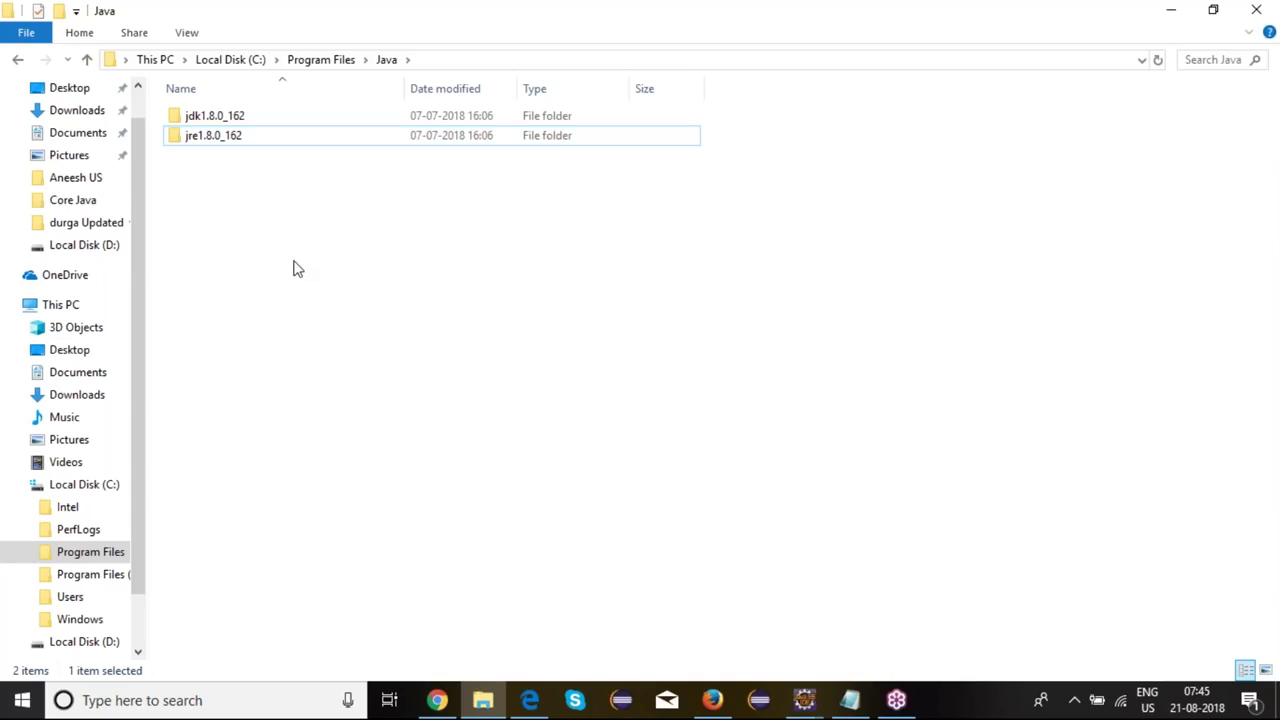
Step: Open a Command Prompt and run java -version and javac to check the Java installation
key(super+r)
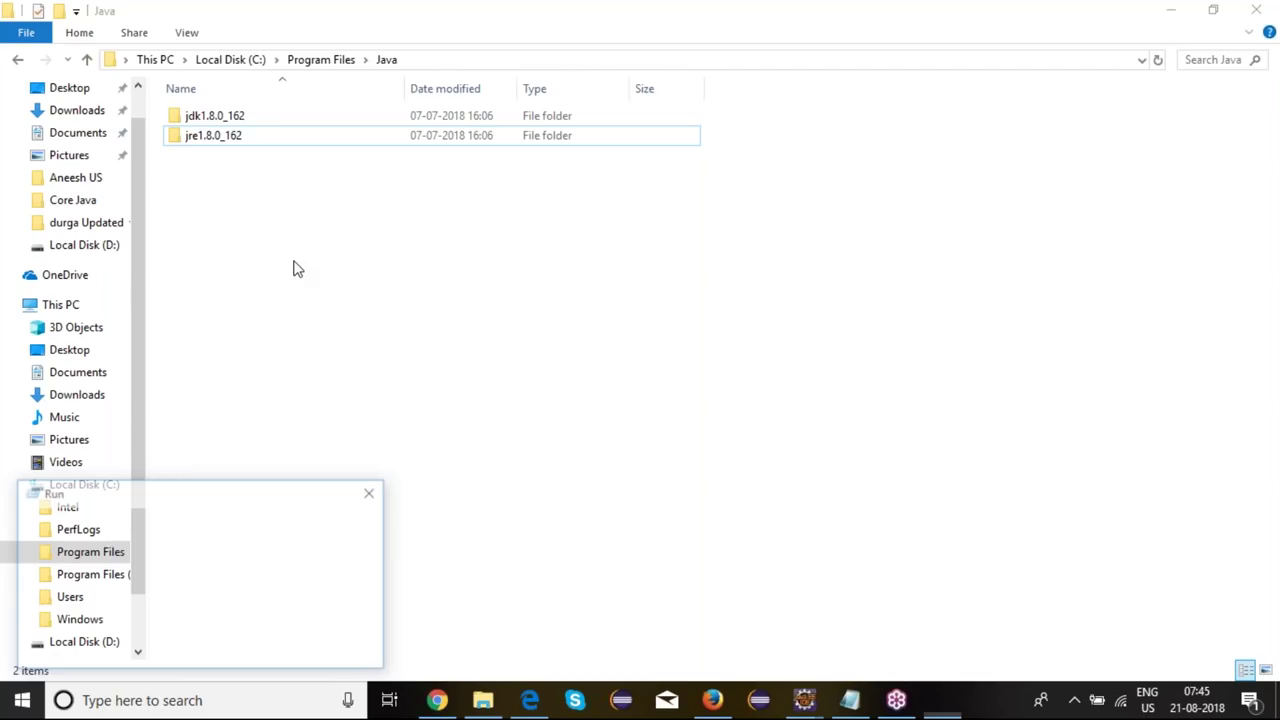
text(cmd)
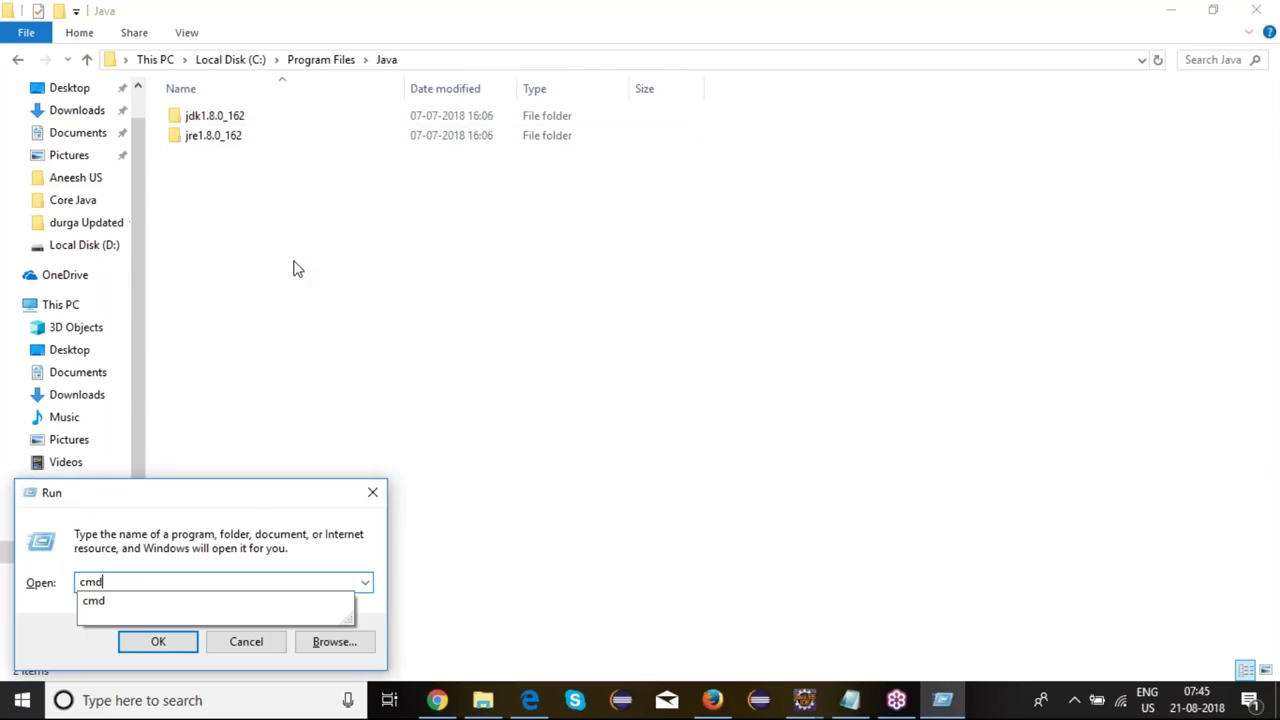
key(Return)
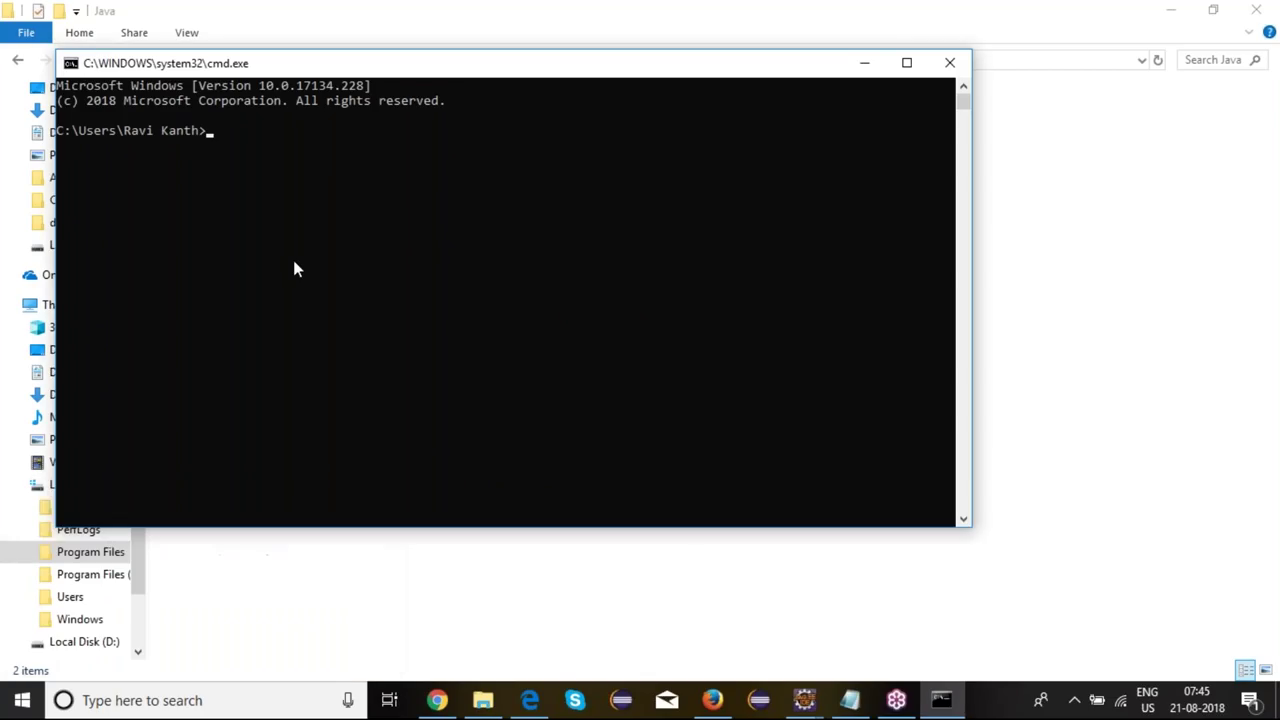
text(java -version)
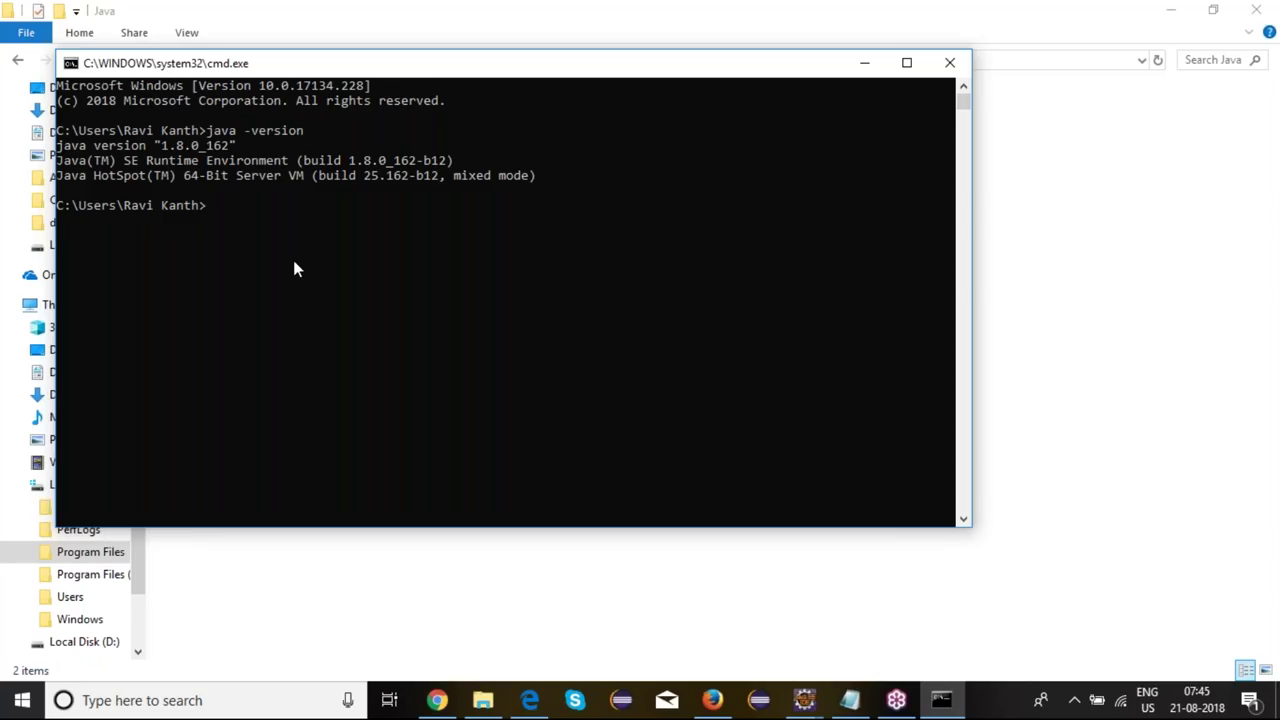
text(javac)
key(Return)
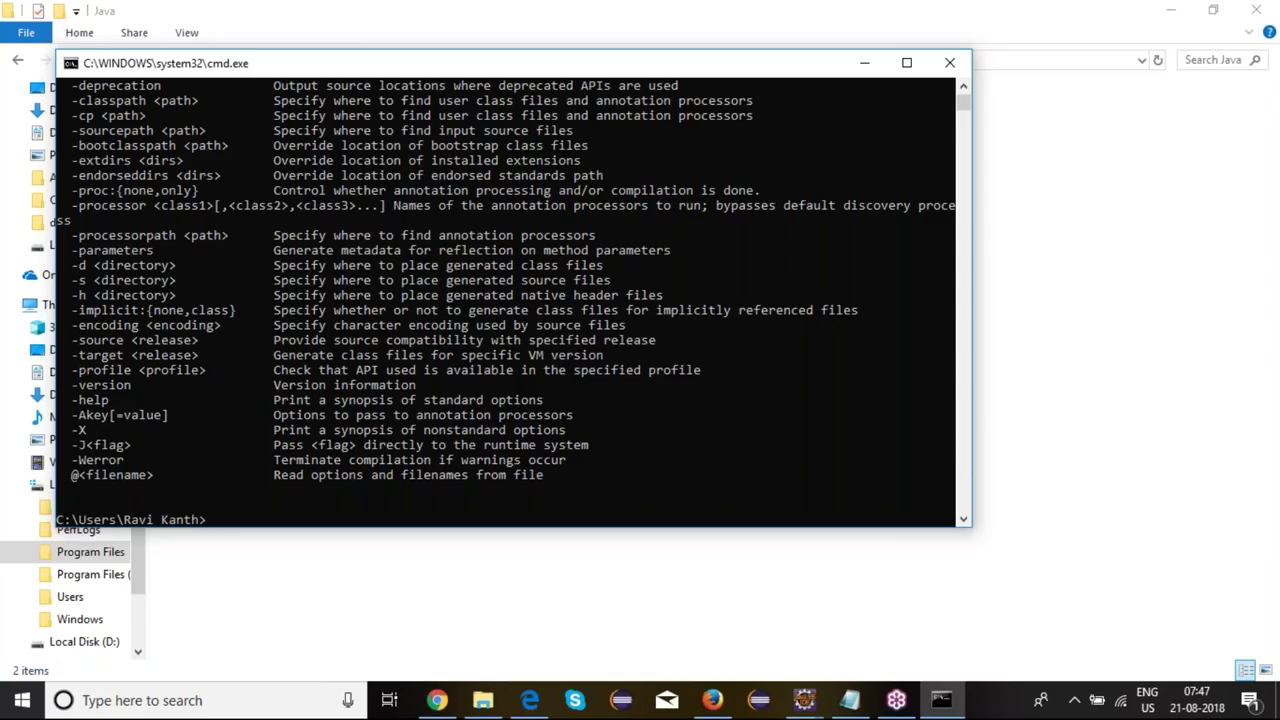
Step: Open a new File Explorer window, show the properties of This PC and open its advanced system settings
click(529, 700)
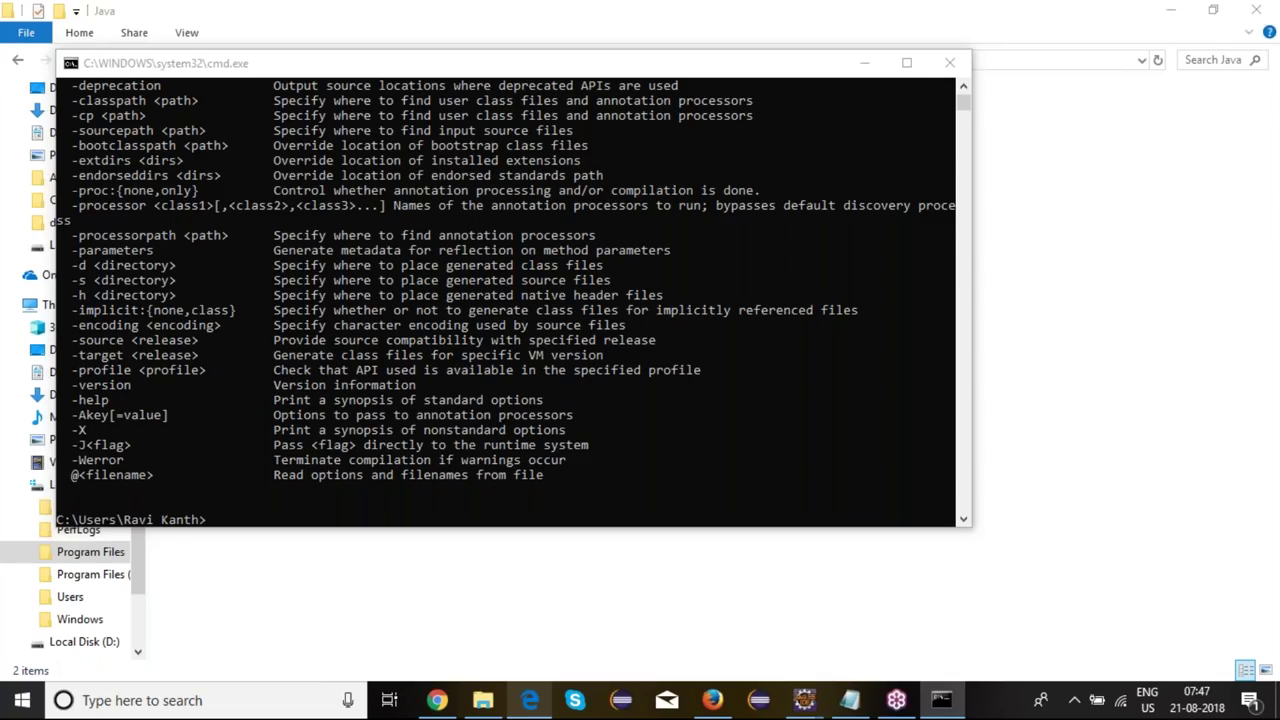
key(super+e)
double_click(988, 120)
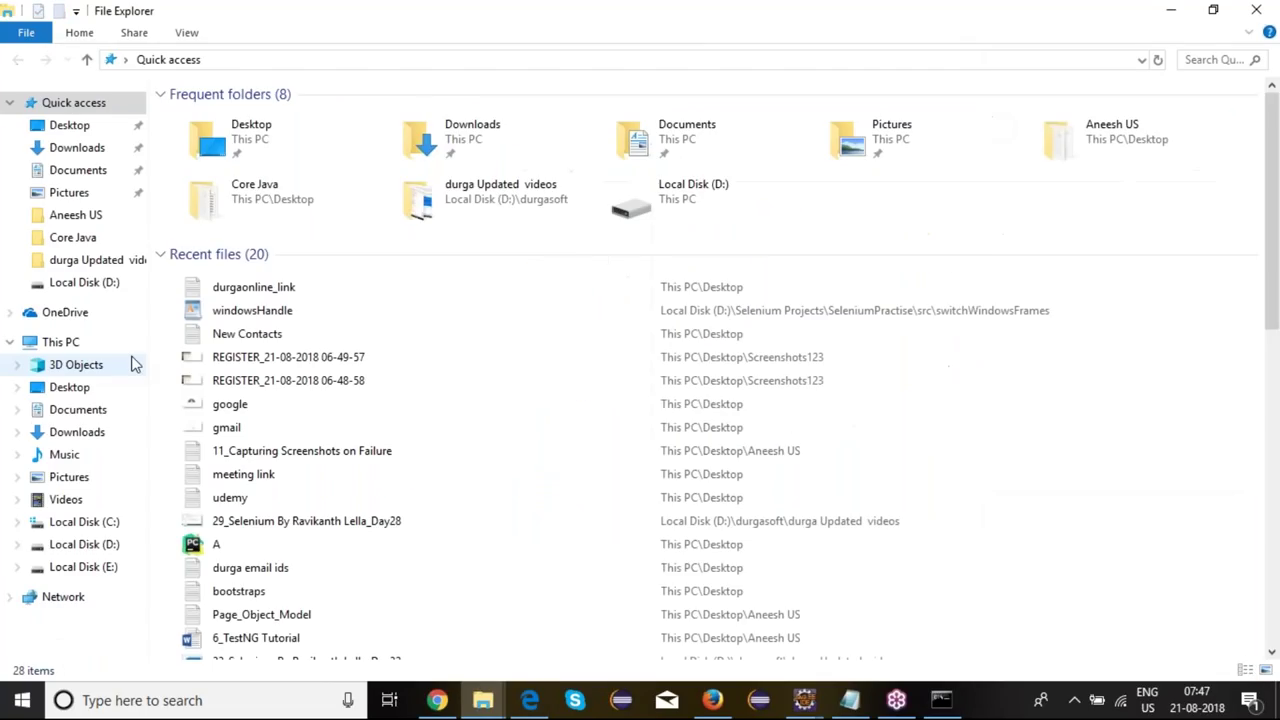
right_click(66, 354)
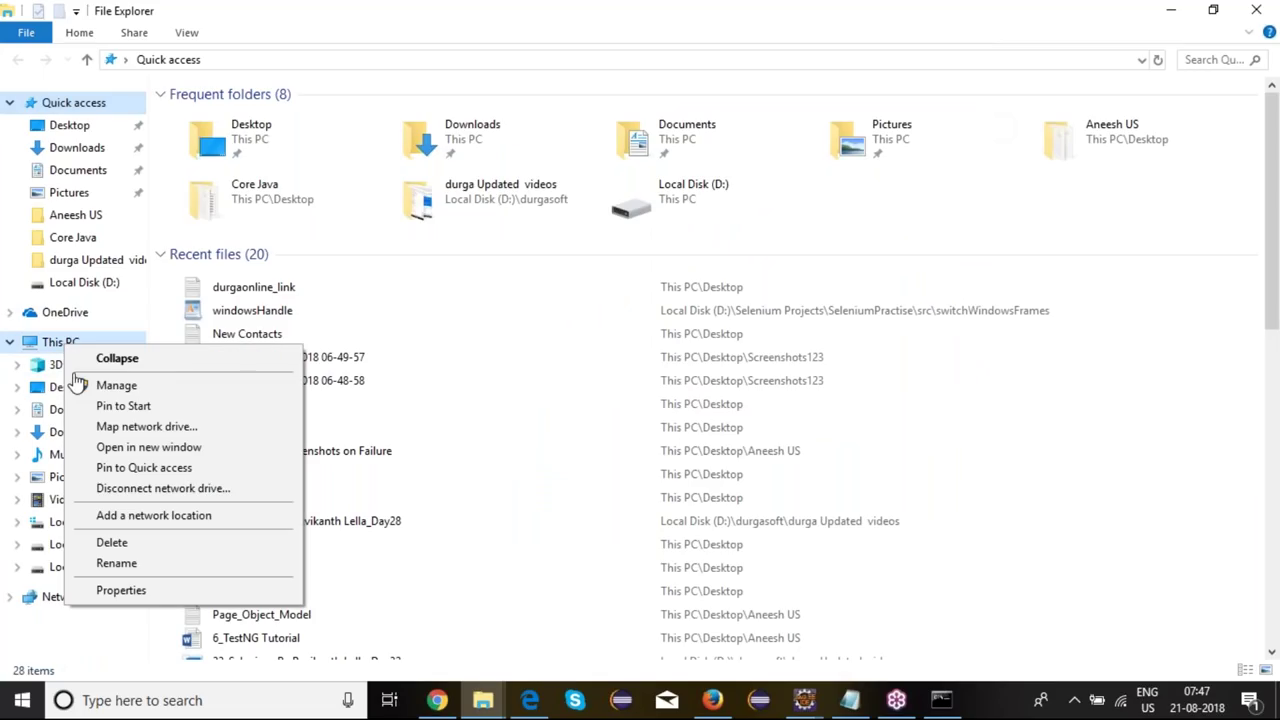
click(161, 593)
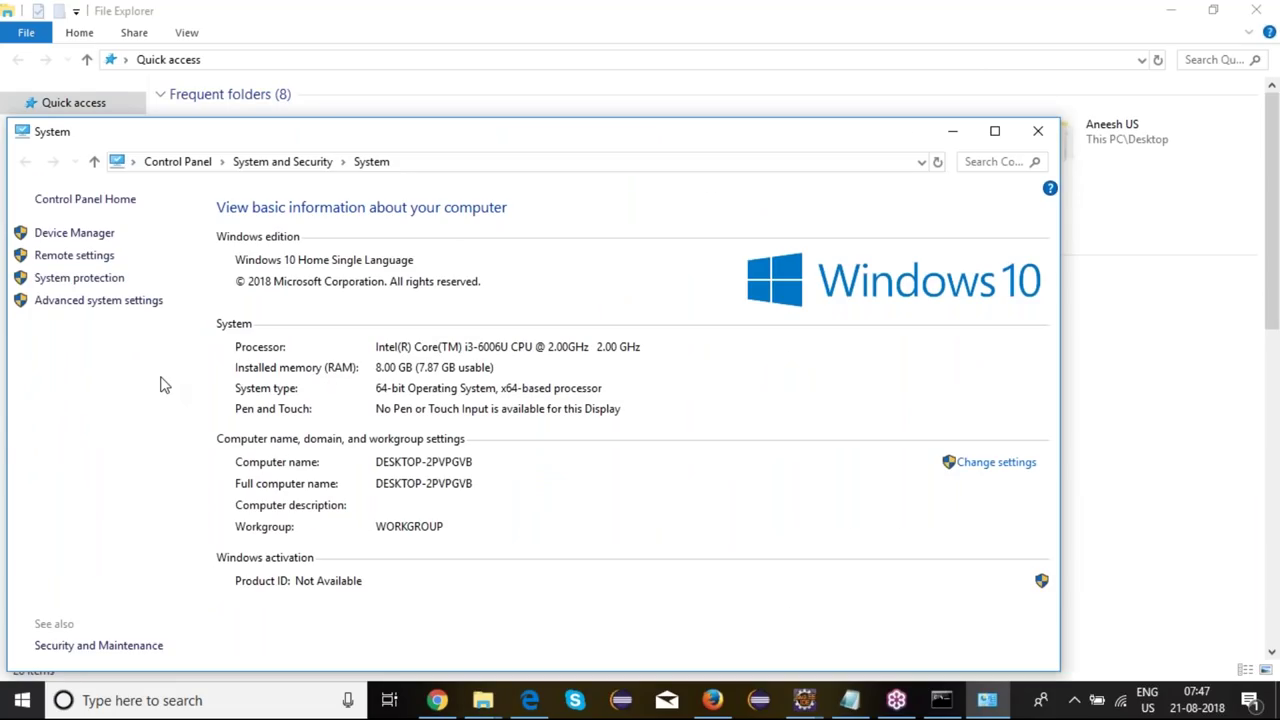
click(120, 301)
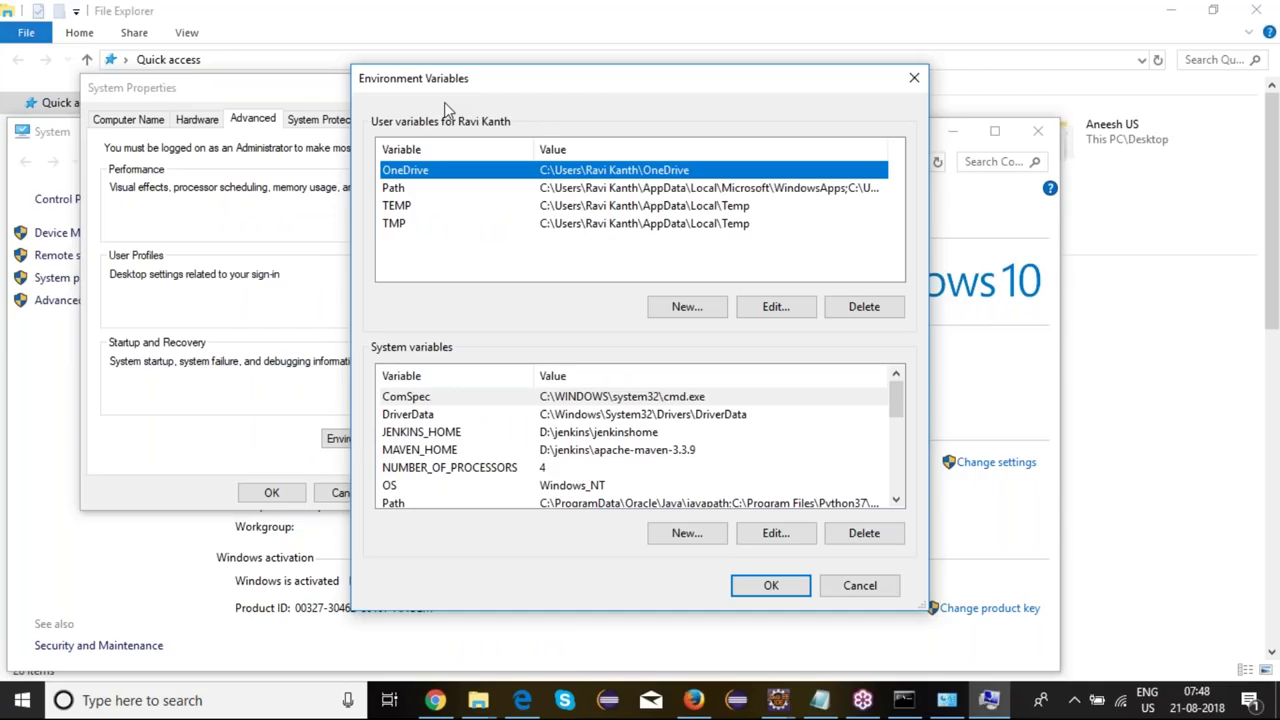
Step: In the environment variables, open the system Path variable for editing and select the C:\Program Files\Java\jdk1.8.0_162\bin entry
click(895, 500)
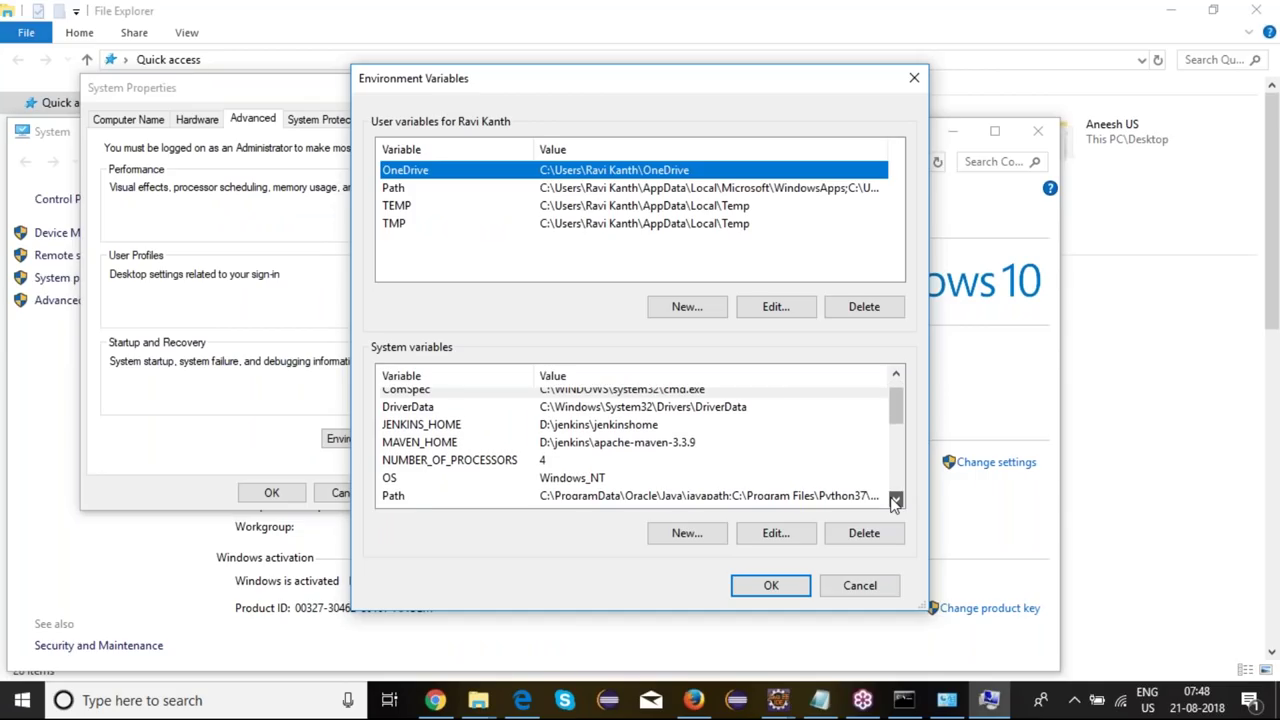
scroll(595, 485, down, 1)
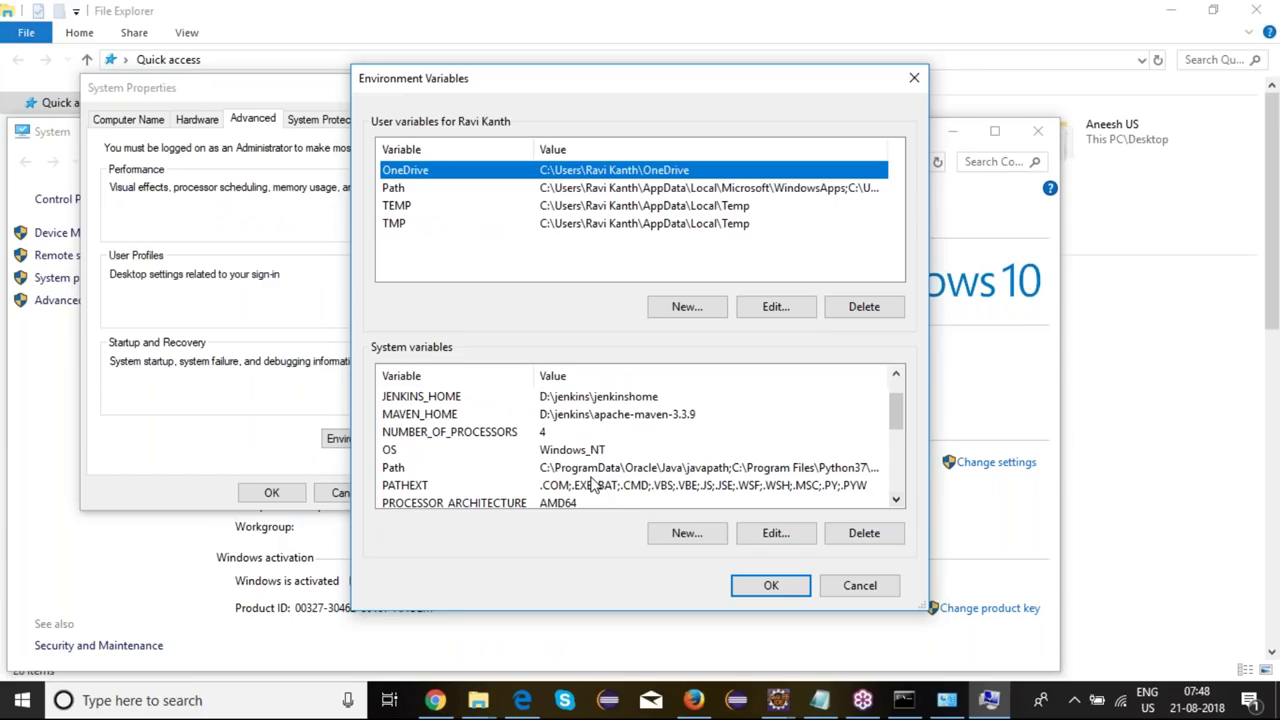
click(560, 476)
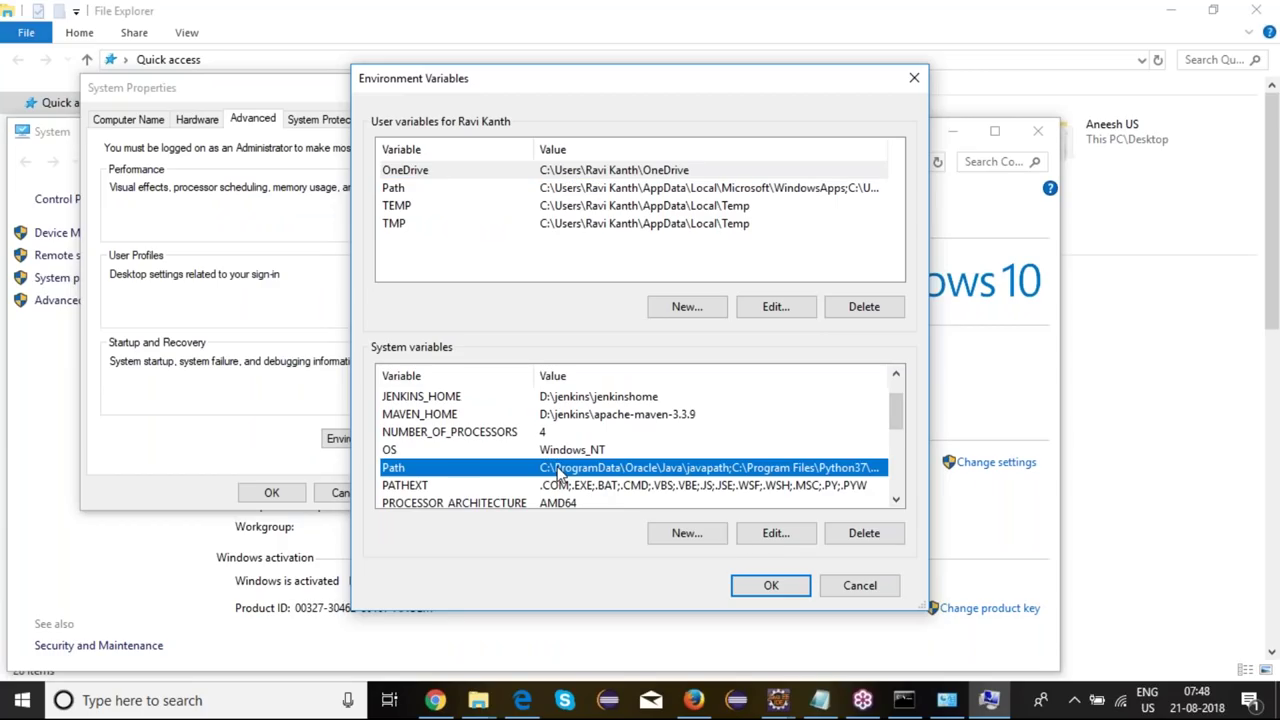
click(762, 538)
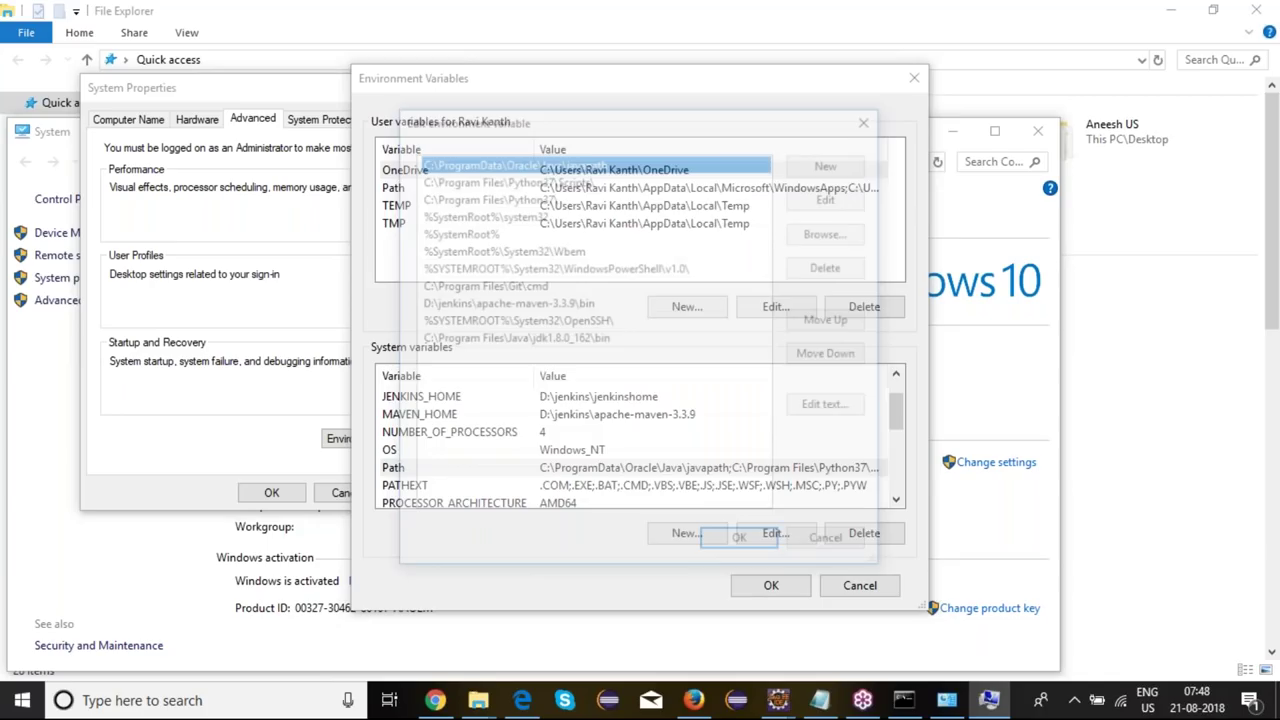
click(510, 340)
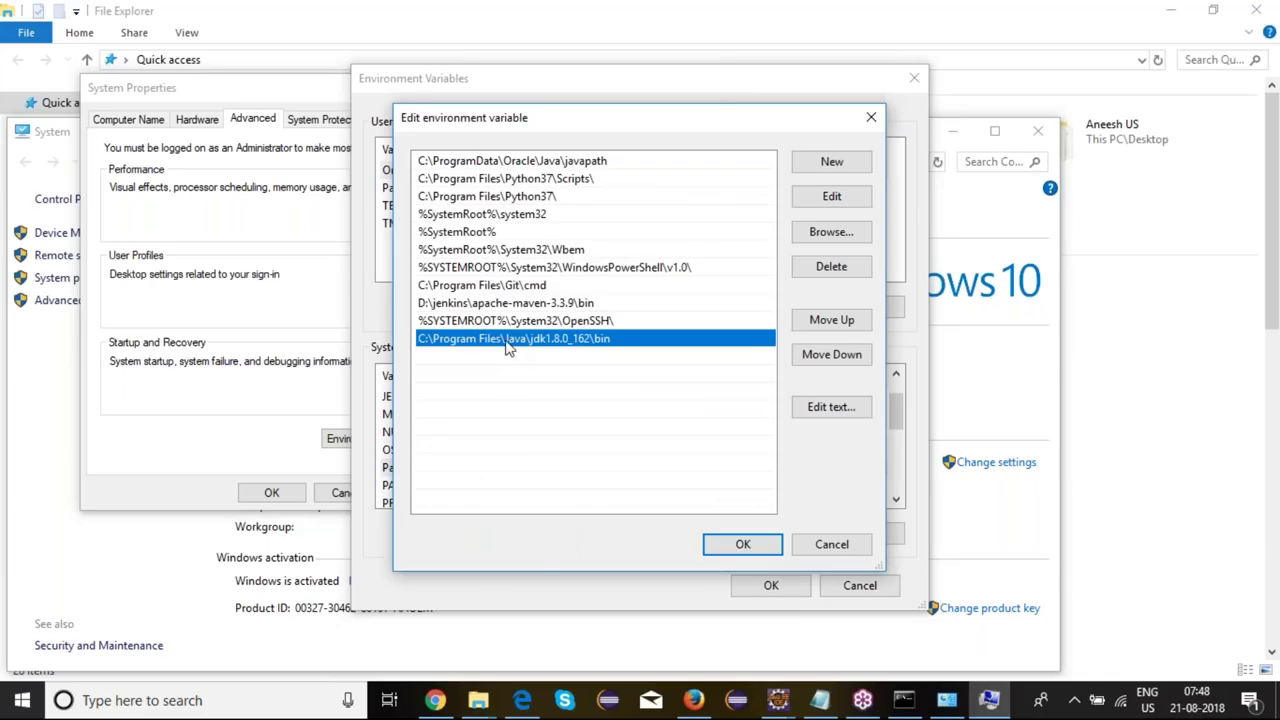
Step: Open the bin folder inside jdk1.8.0_162 in File Explorer, show its full path, and close that window
click(481, 703)
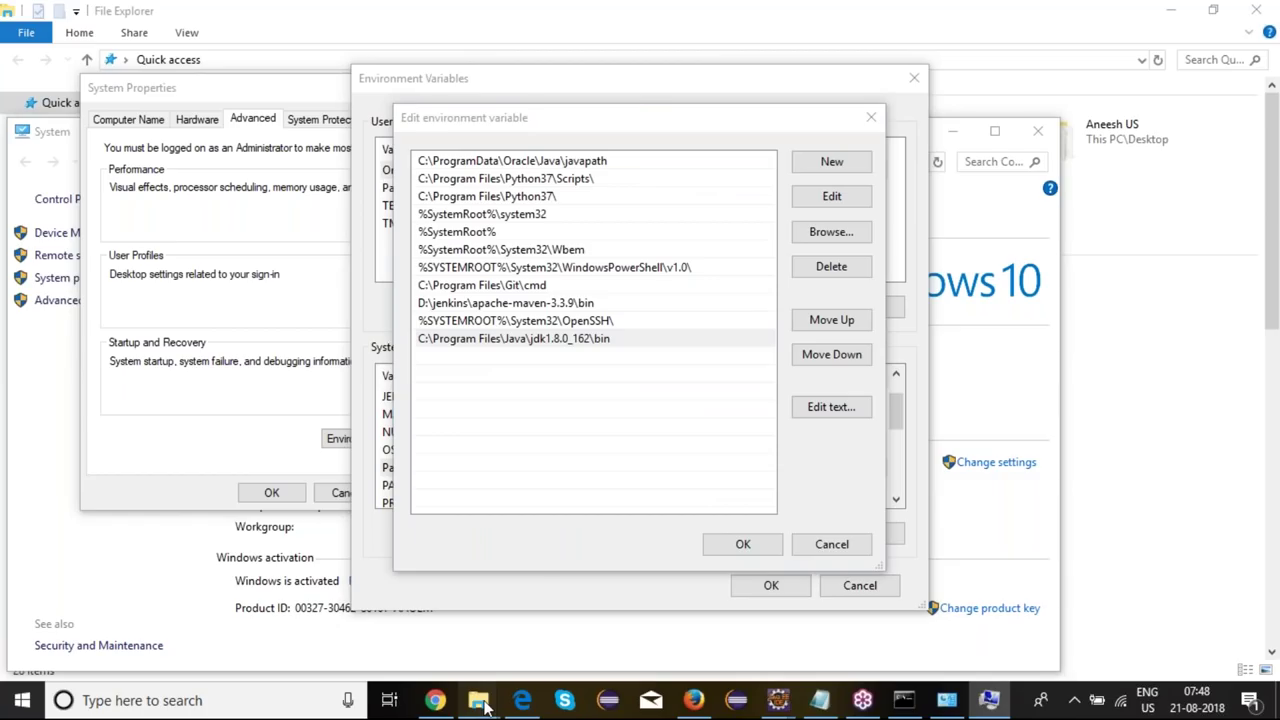
click(481, 703)
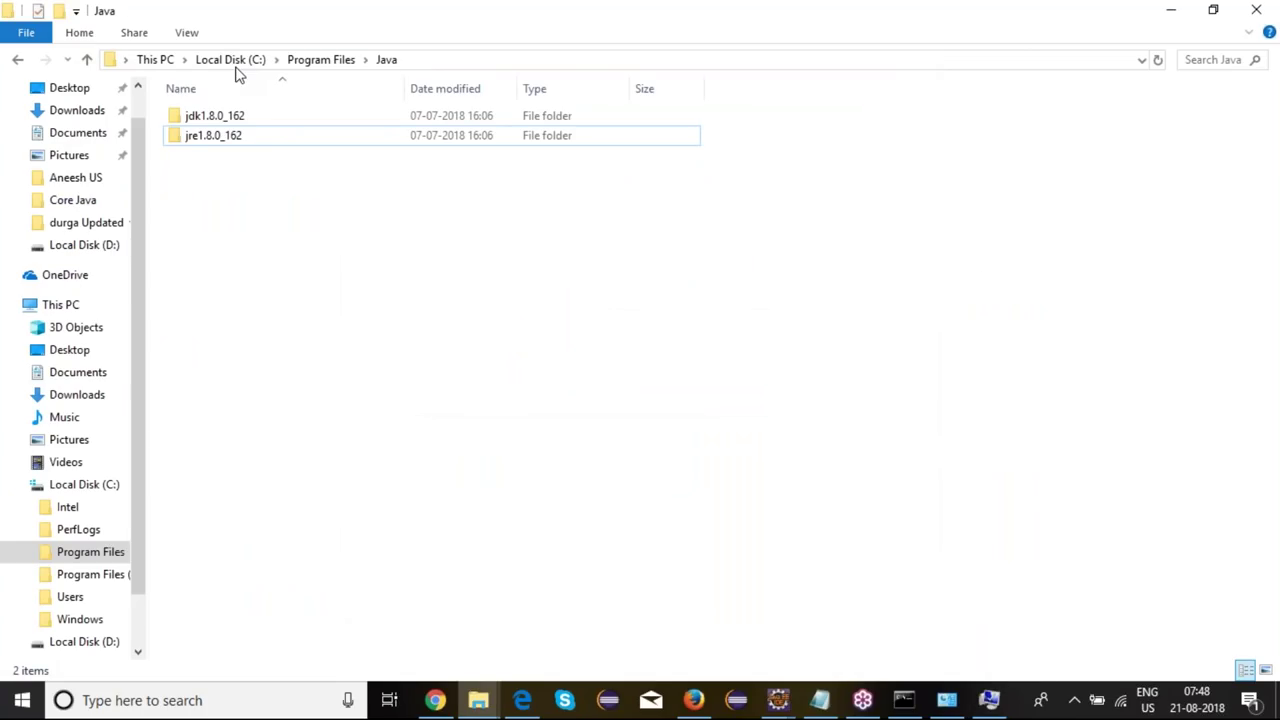
click(222, 120)
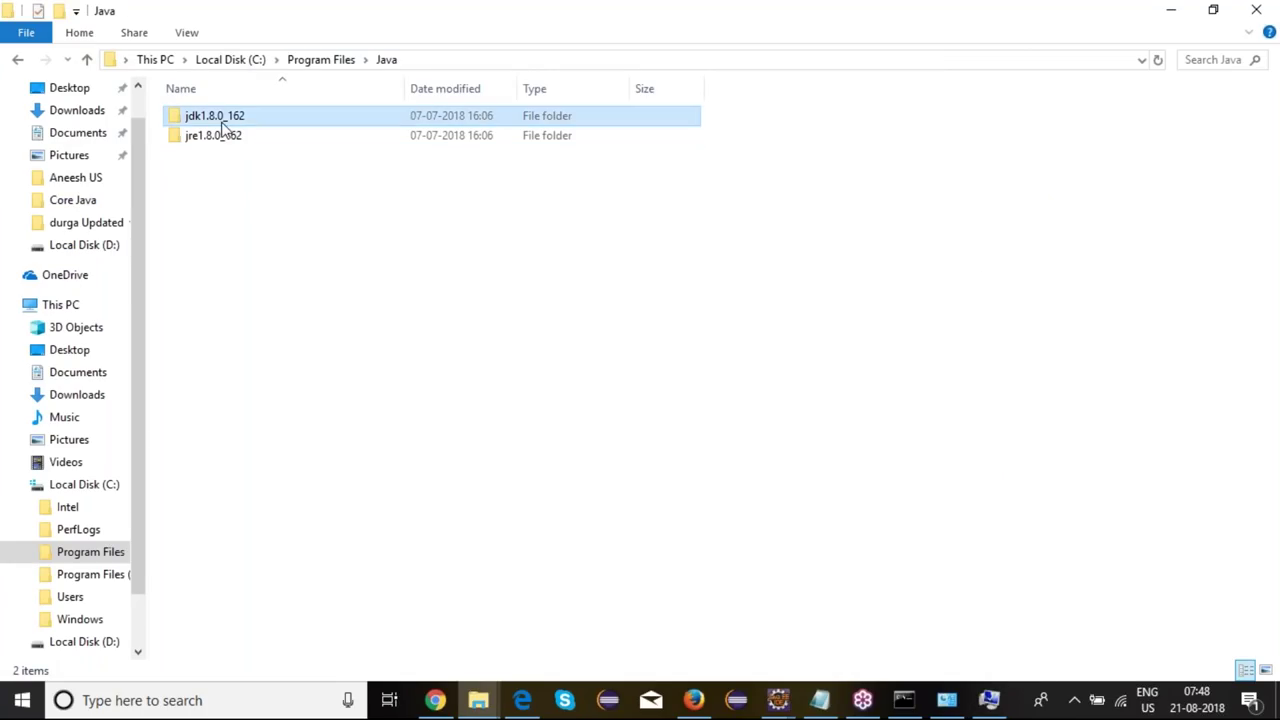
double_click(222, 120)
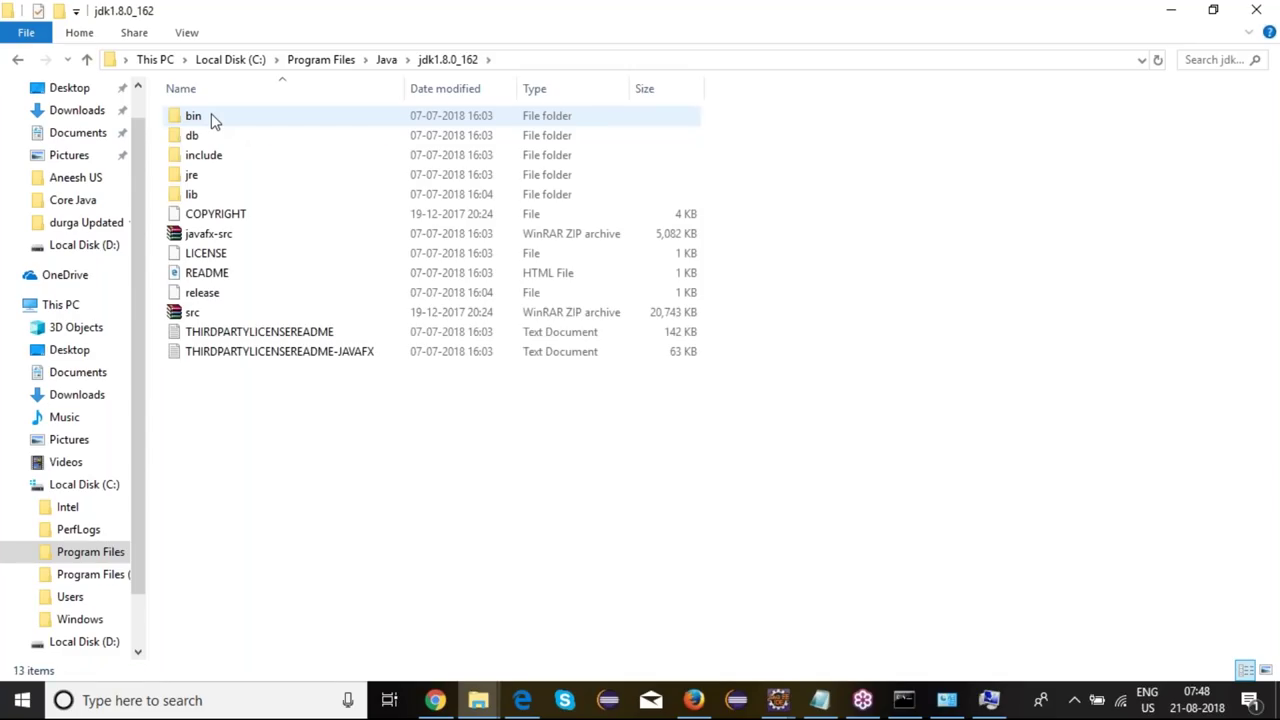
double_click(193, 116)
click(734, 60)
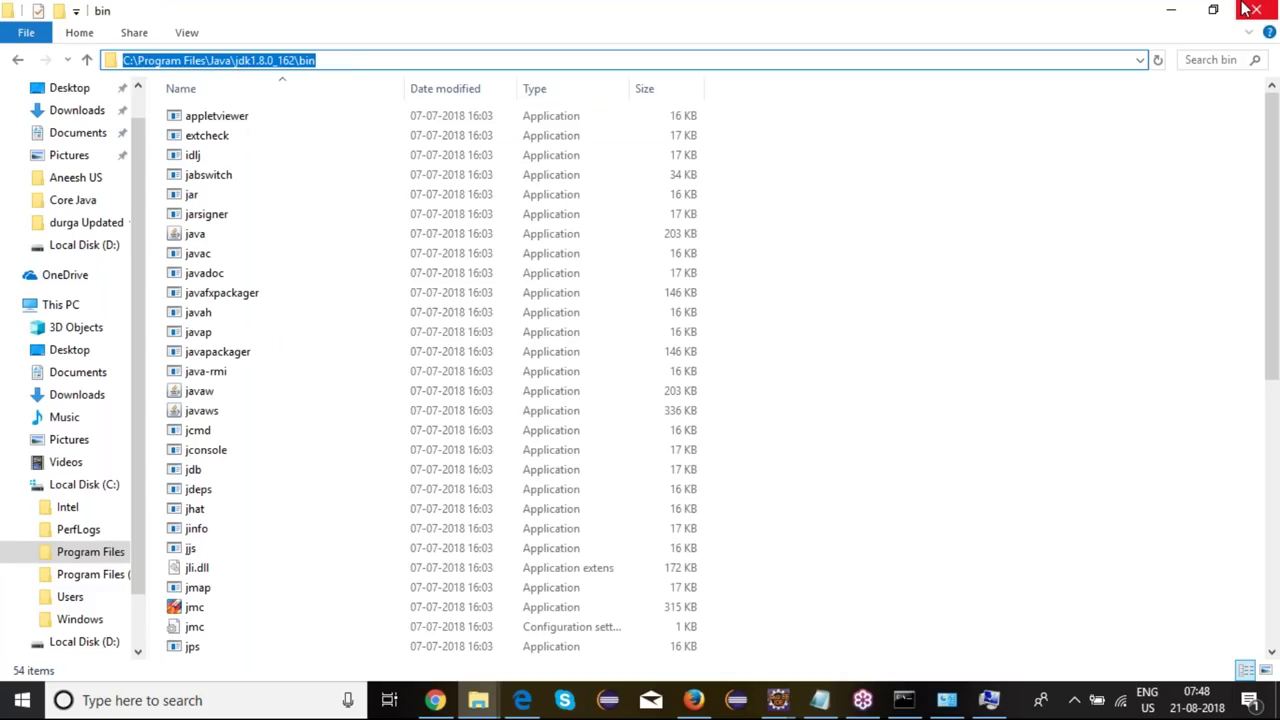
click(1252, 10)
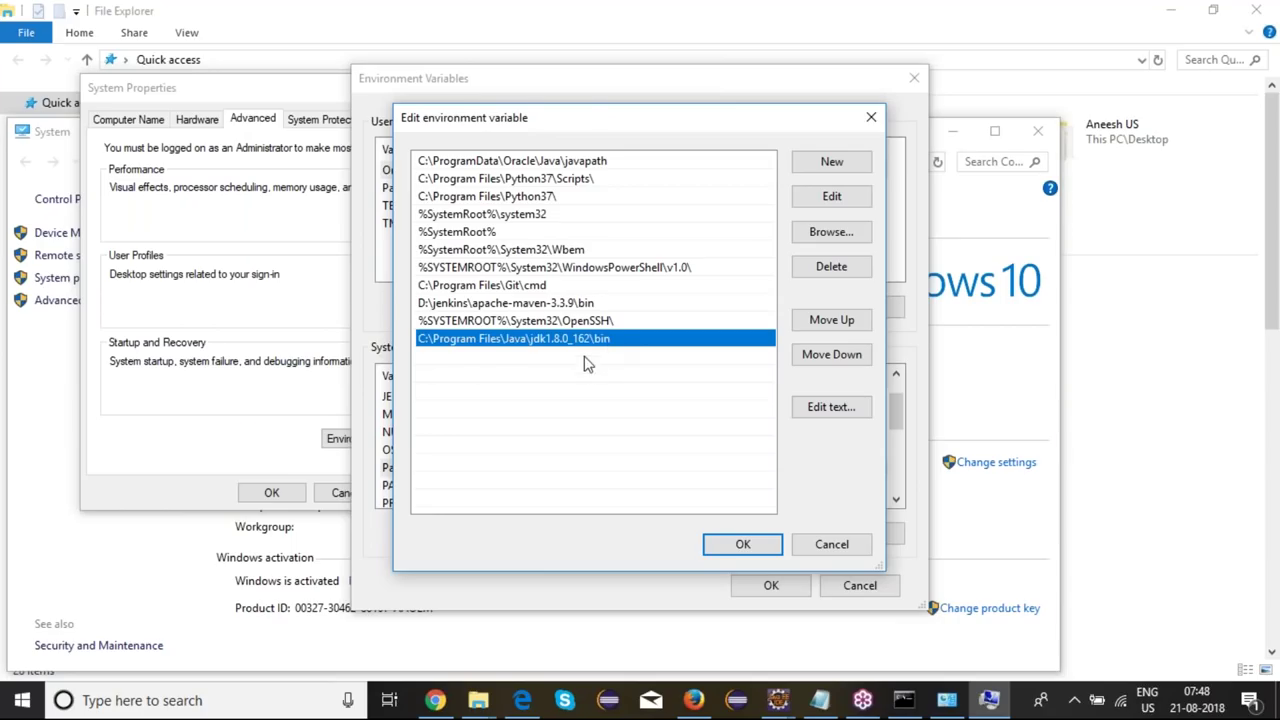
Step: Delete the C:\Program Files\Java\jdk1.8.0_162\bin entry from the system Path variable and accept the change
click(820, 276)
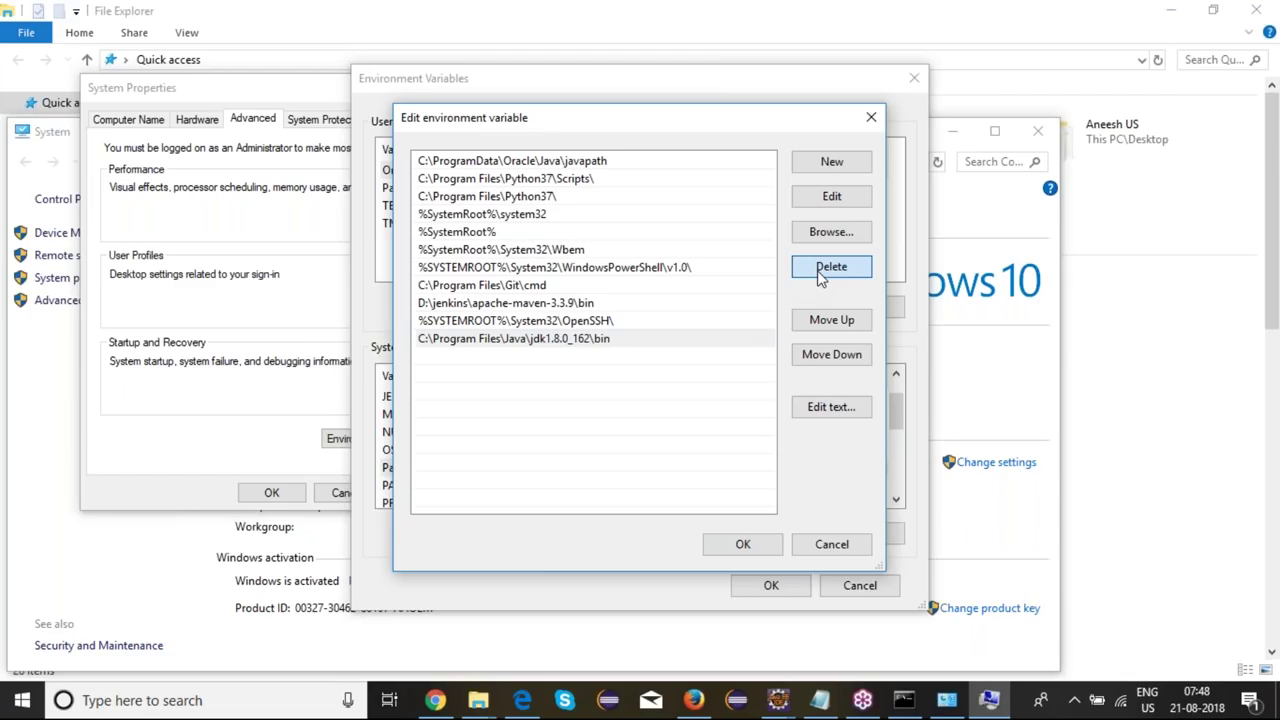
click(820, 276)
click(752, 549)
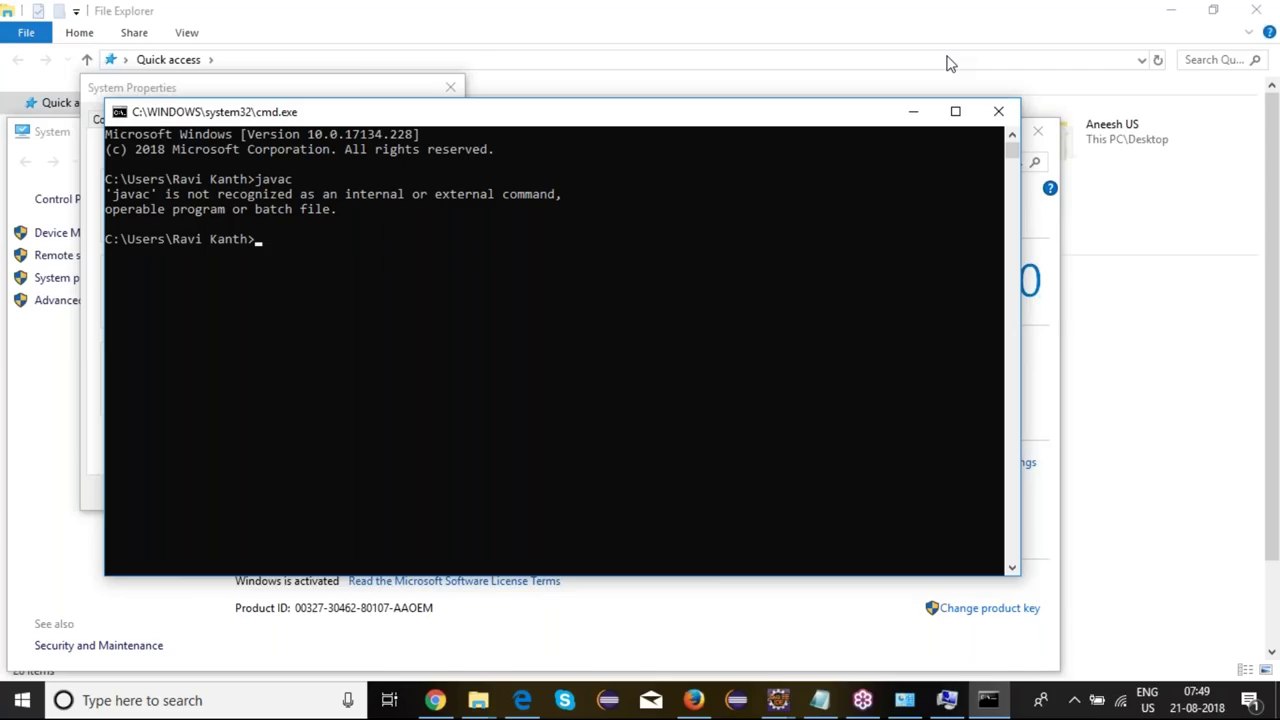
Step: Copy the JDK bin folder's path from File Explorer and run set path=C:\Program Files\Java\jdk1.8.0_162\bin in the Command Prompt
text(set path=)
click(969, 30)
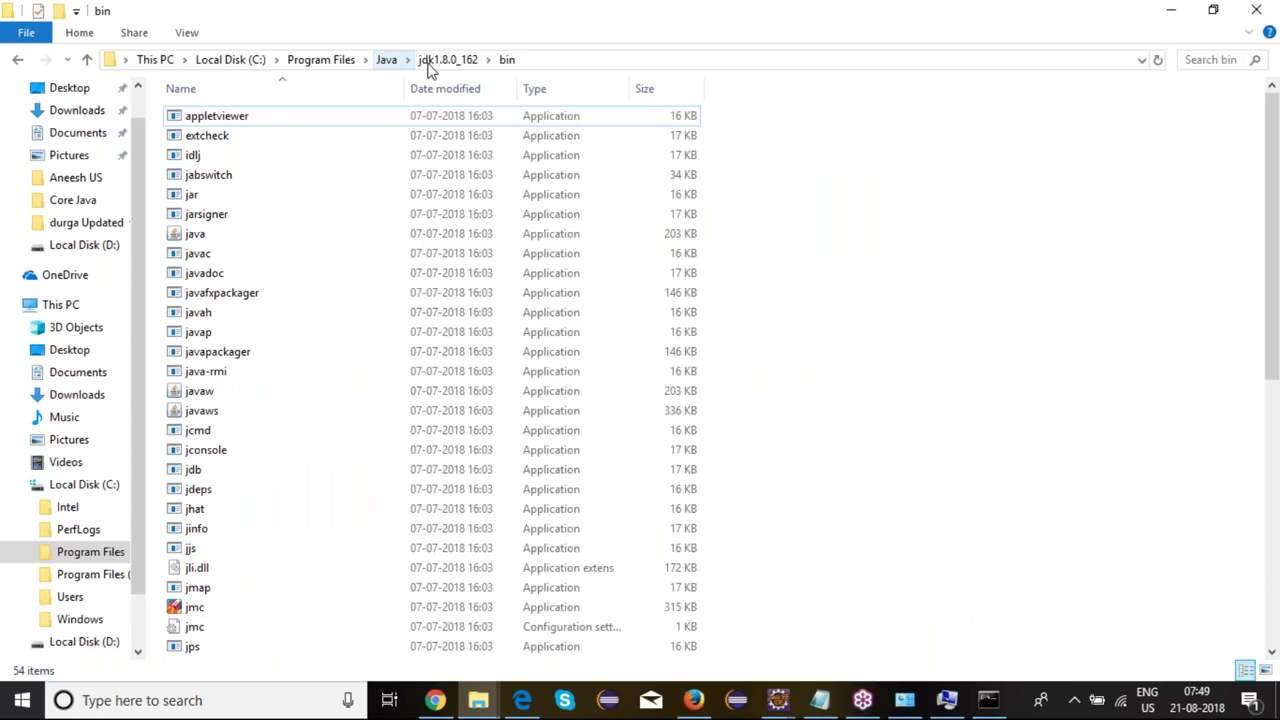
click(560, 60)
key(ctrl+c)
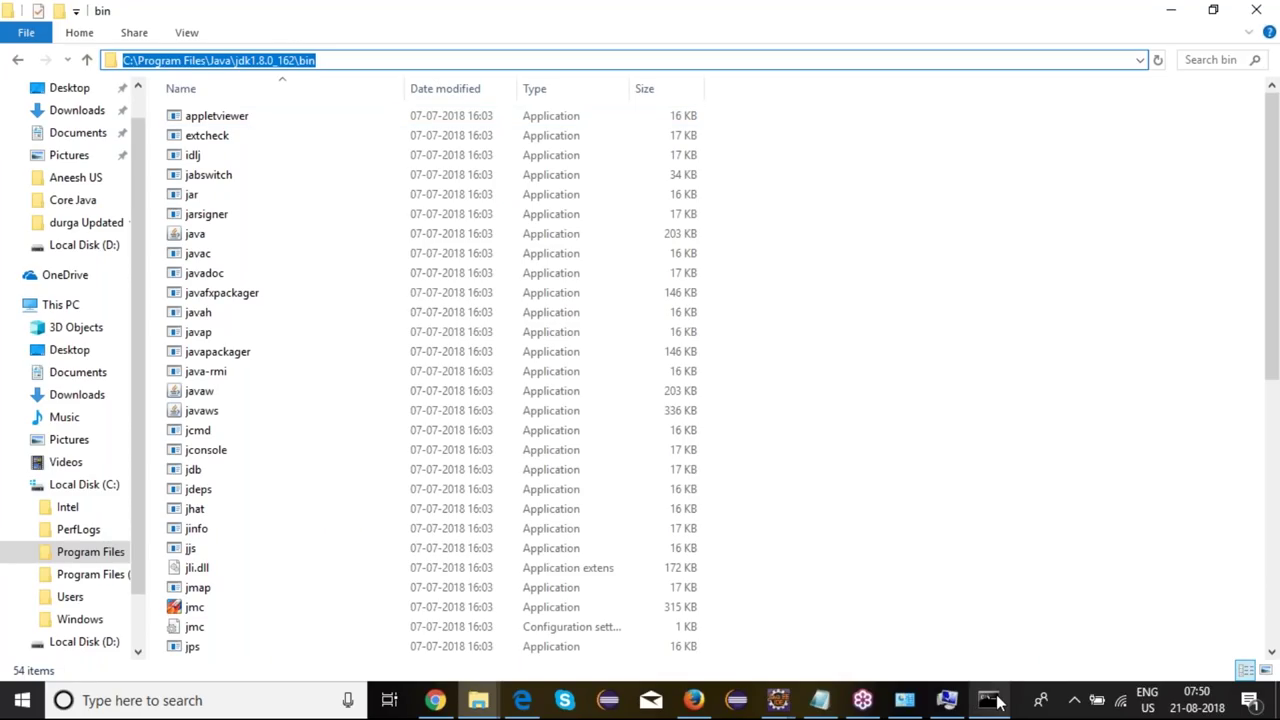
click(990, 700)
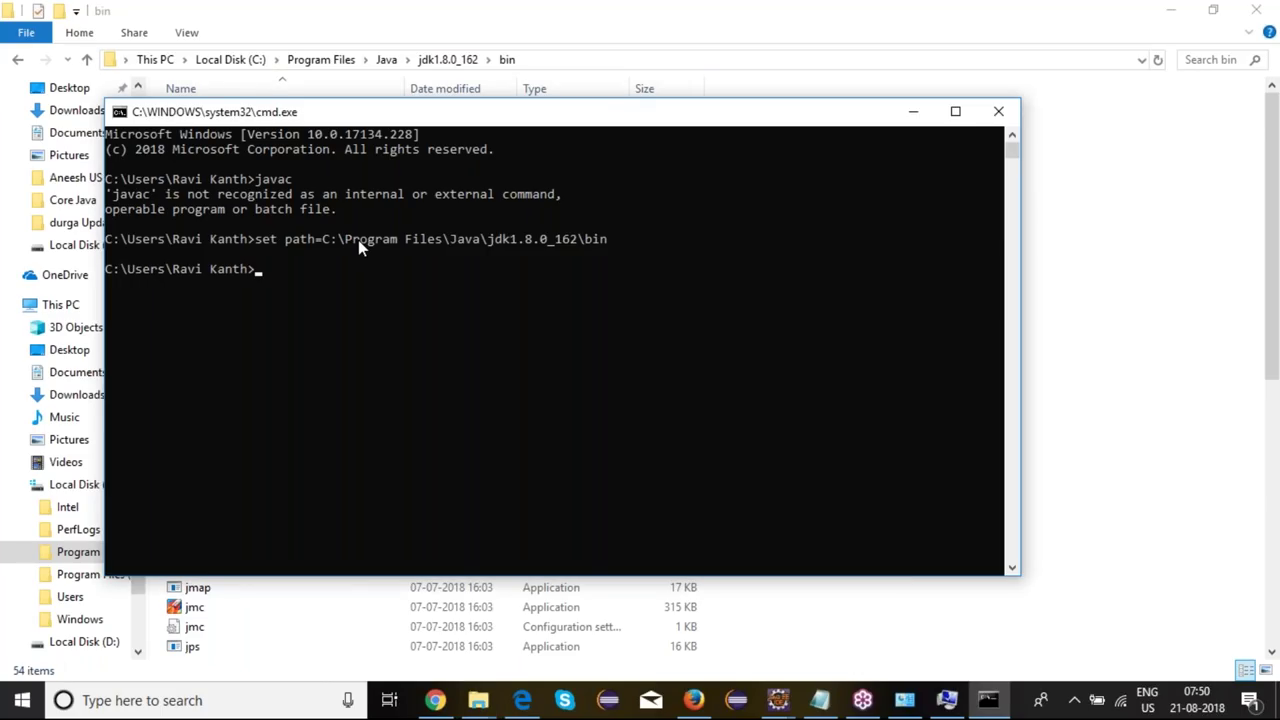
Step: Run javac in the Command Prompt to check that the compiler is found, and close that window
text(javac)
key(Return)
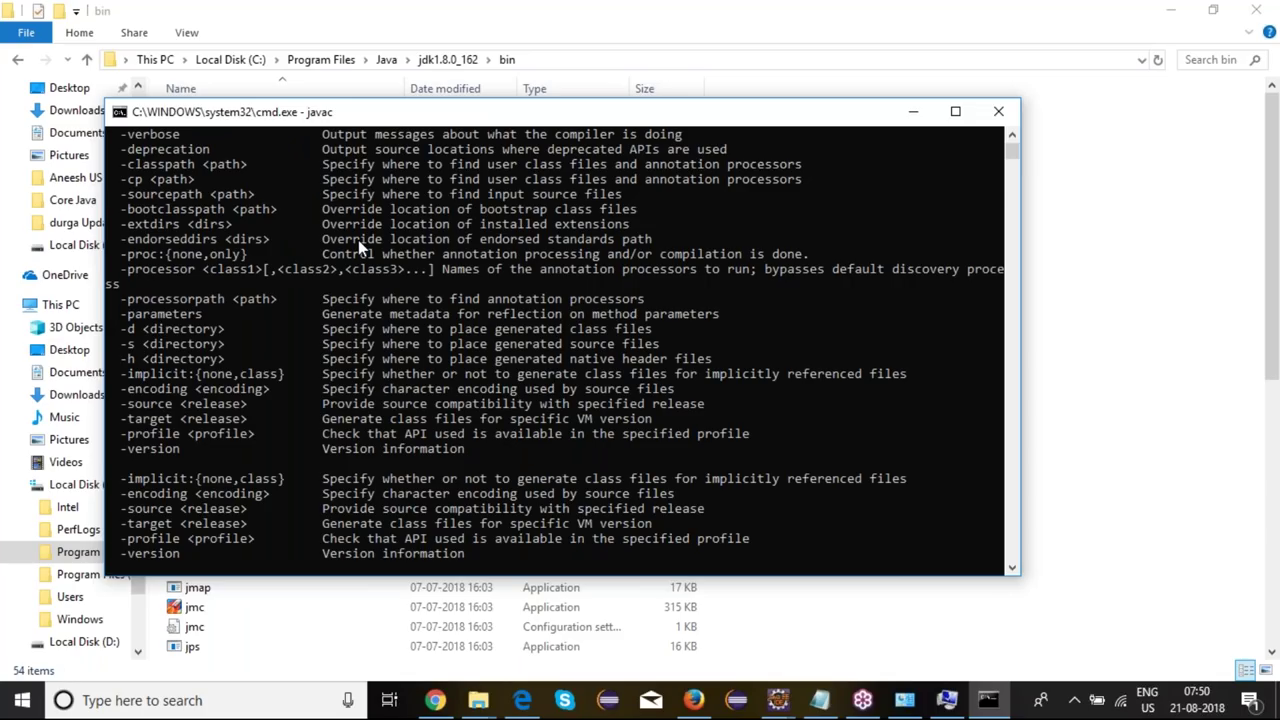
click(996, 119)
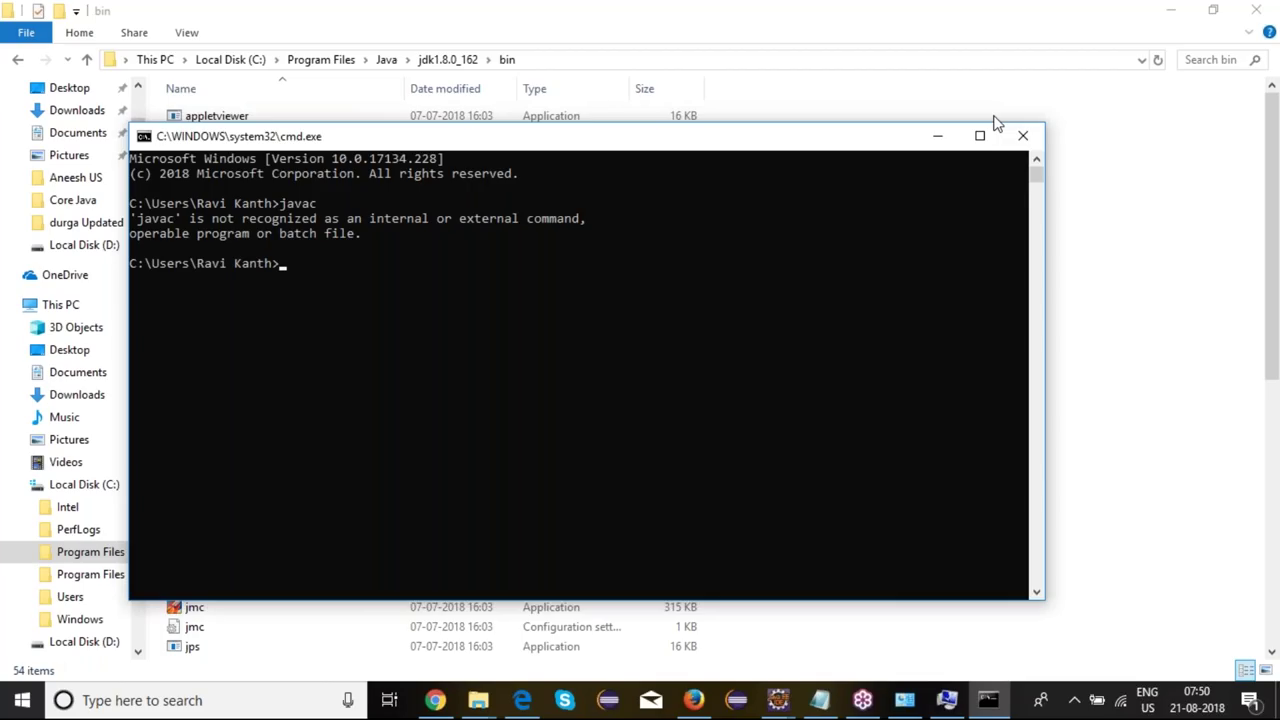
Step: In the newly opened Command Prompt, run set path=C:\Program Files\Java\jdk1.8.0_162\bin and check the compiler with javac
text(set path=)
key(ctrl+v)
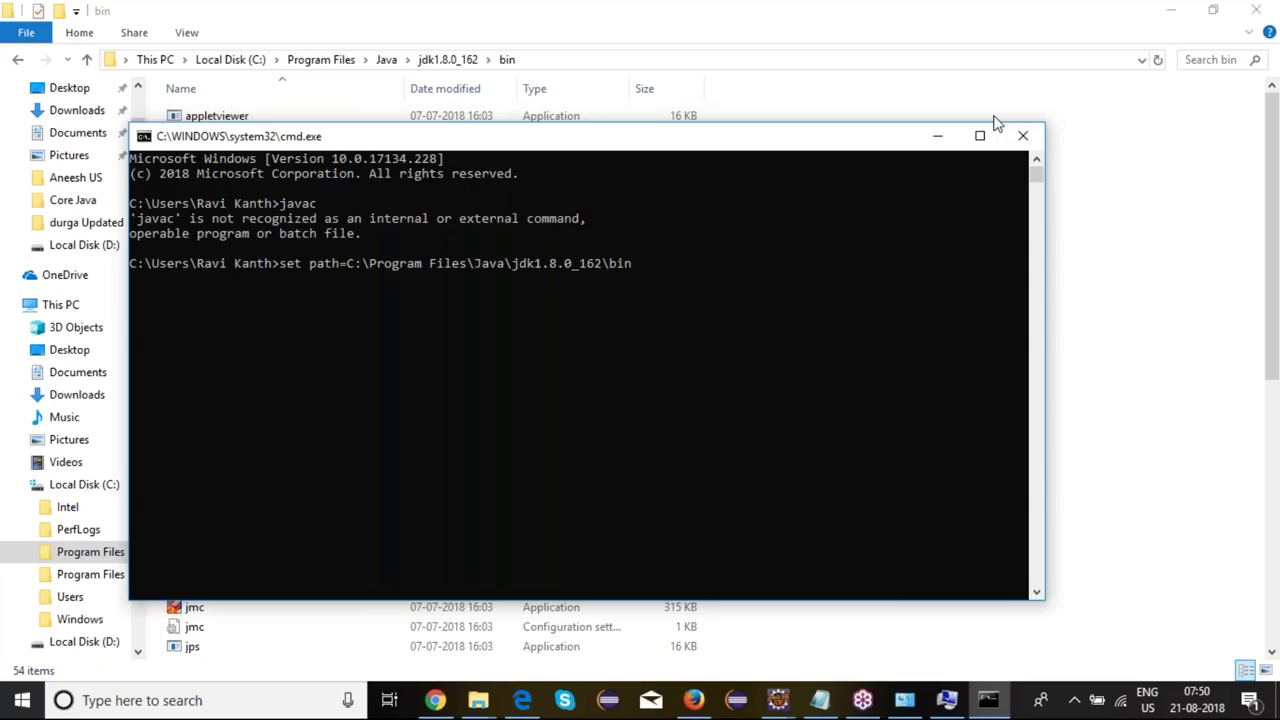
key(Return)
text(java)
key(Return)
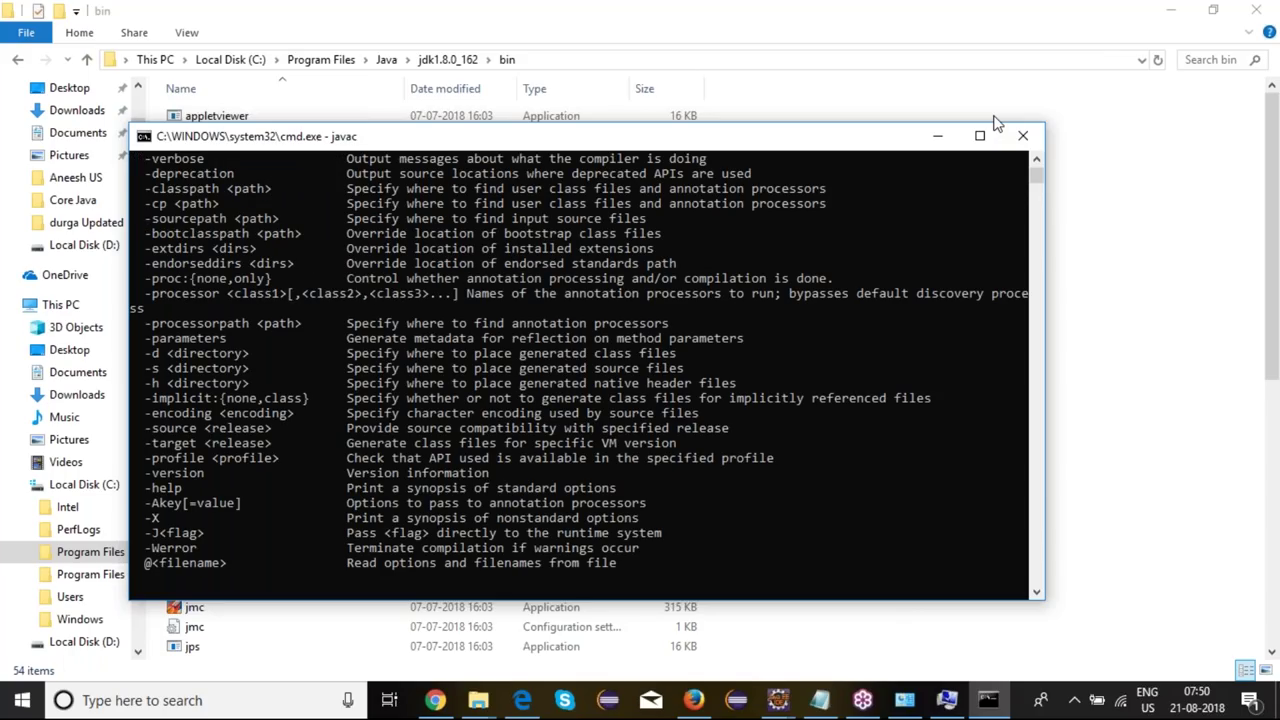
Step: Close the Command Prompt, open a fresh one and run javac to test whether the path setting persists
click(1022, 135)
key(super+r)
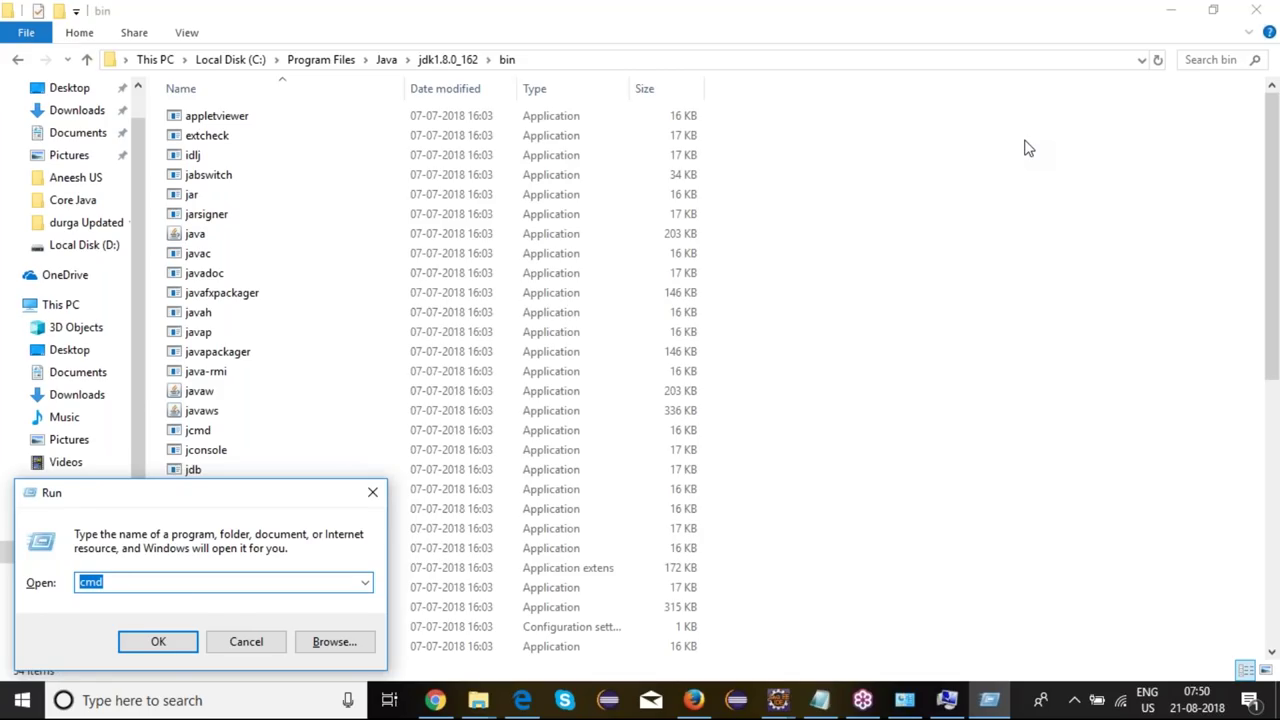
key(Return)
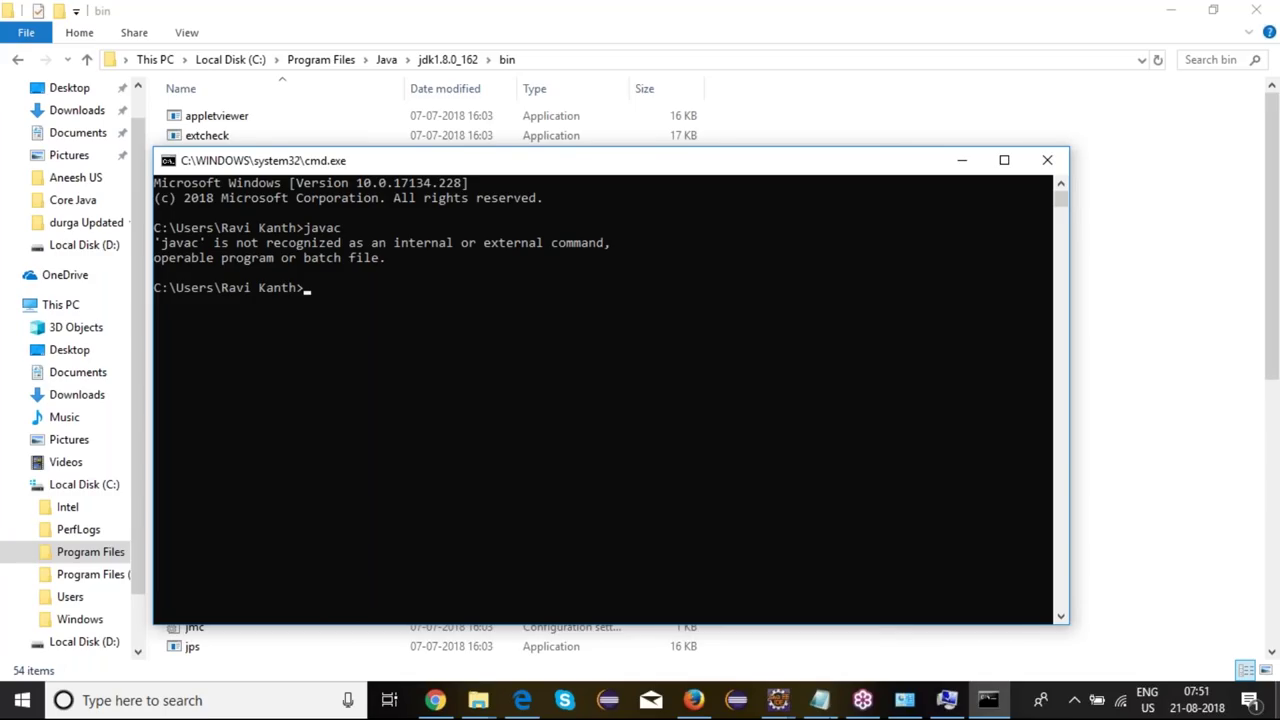
Step: Add C:\Program Files\Java\jdk1.8.0_162\bin as a new entry in the system Path environment variable and accept the changes
click(910, 702)
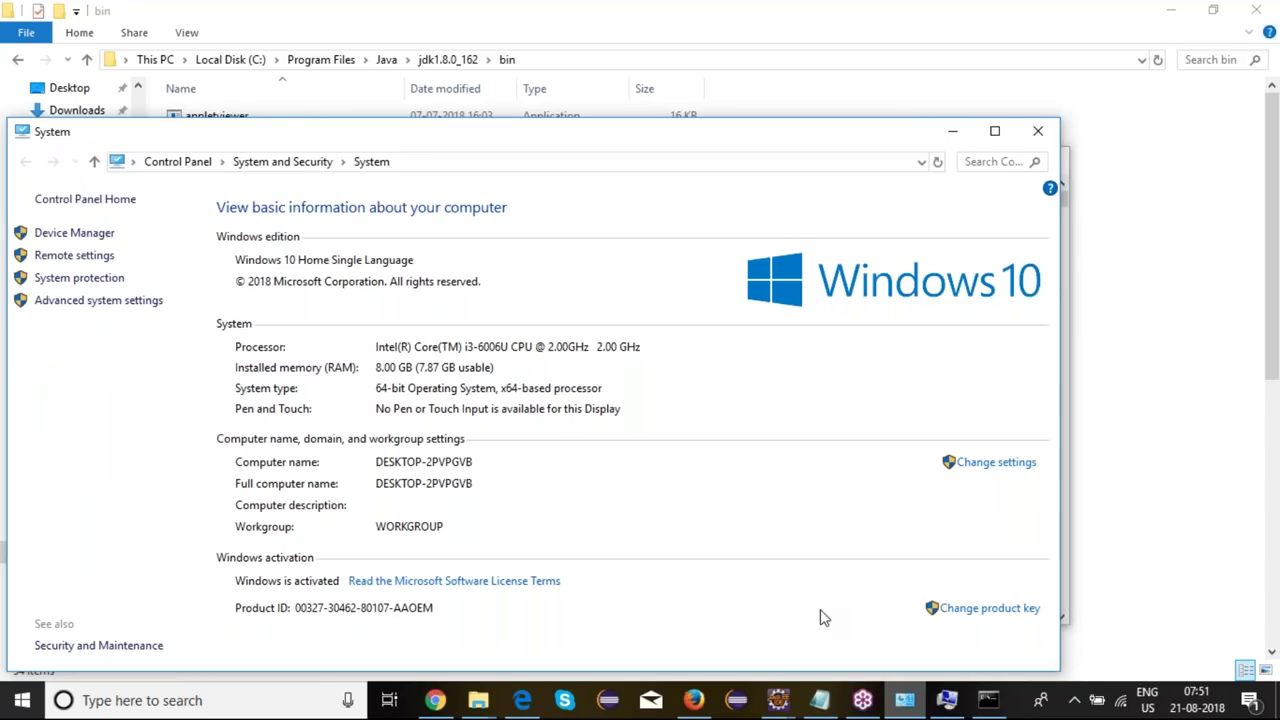
click(100, 300)
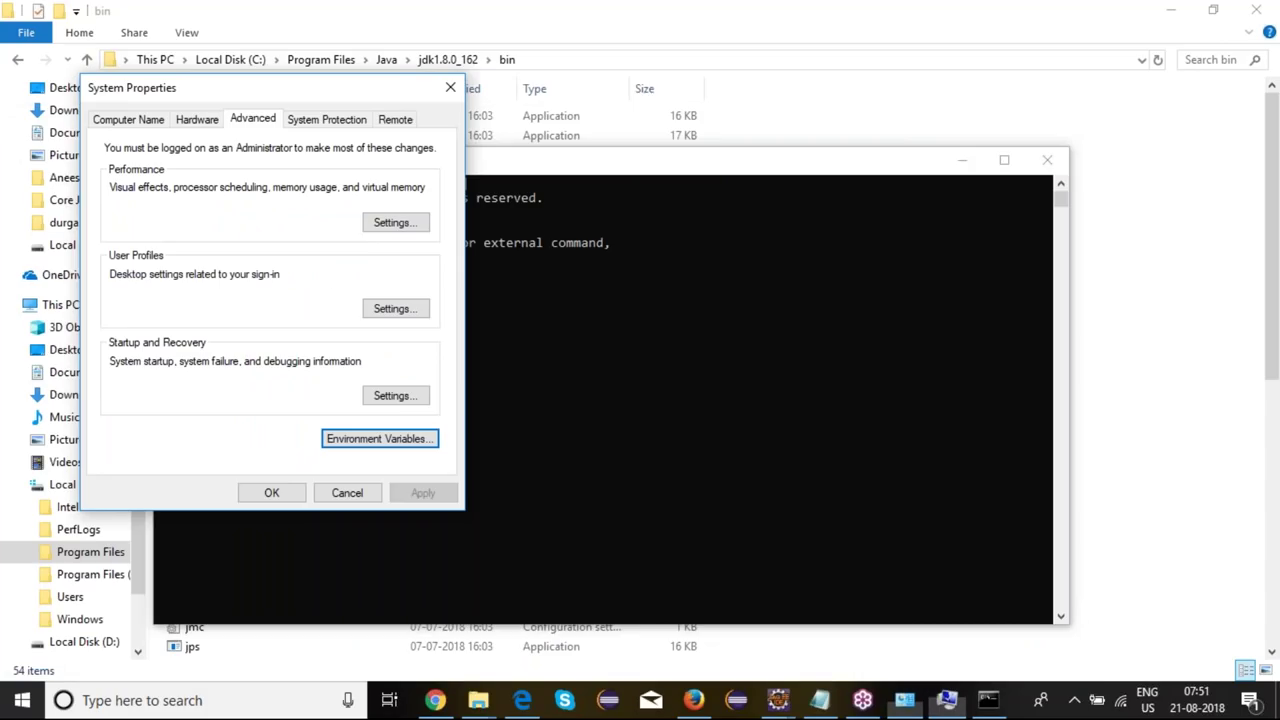
key(Return)
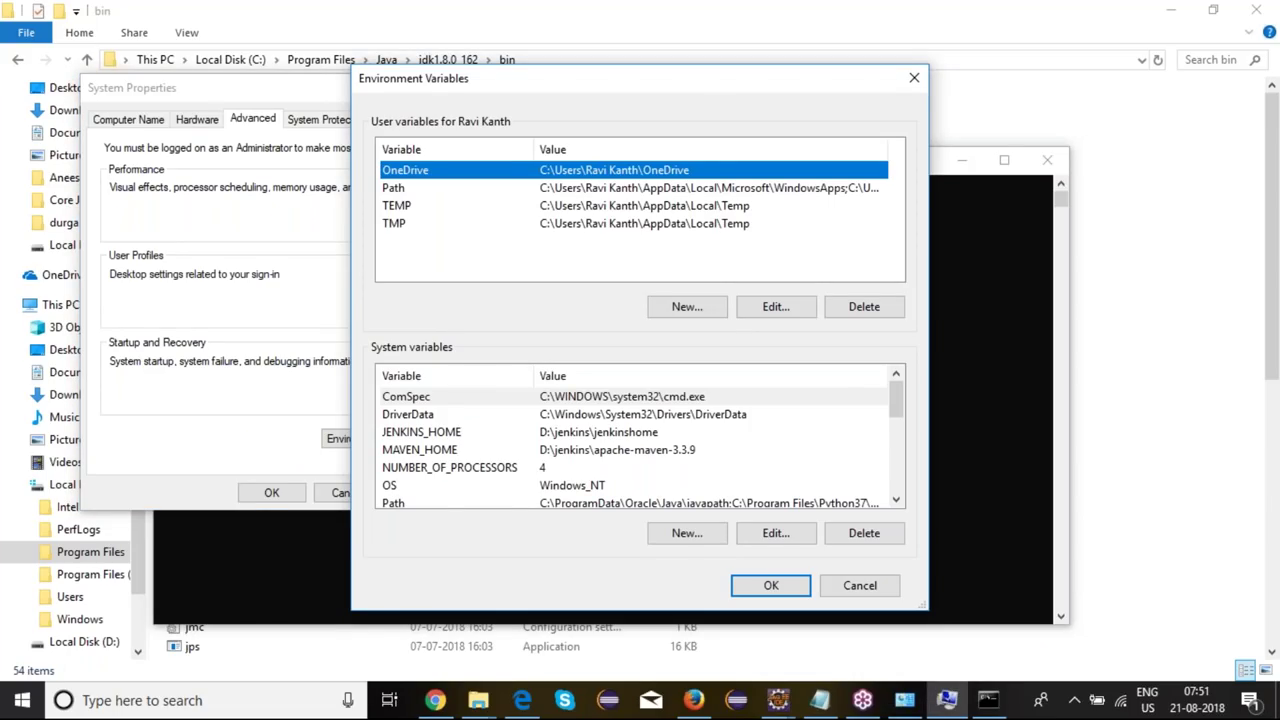
scroll(727, 477, down, 1)
double_click(727, 477)
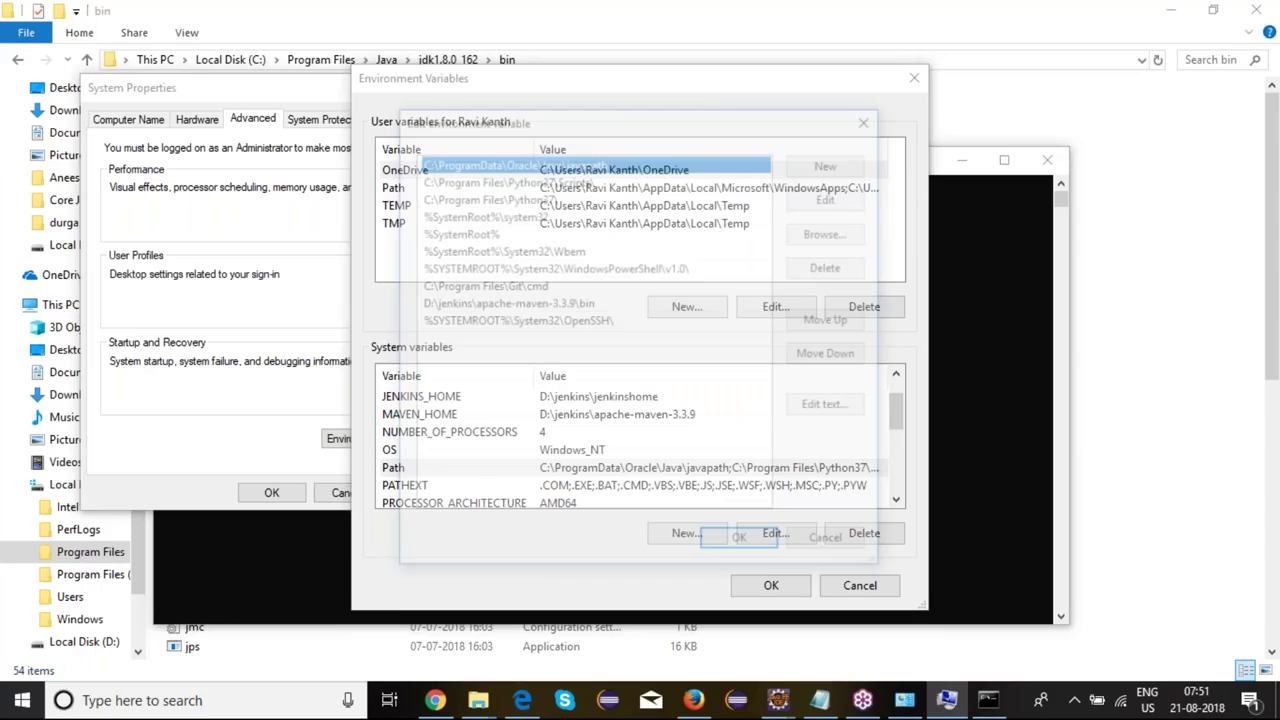
double_click(423, 338)
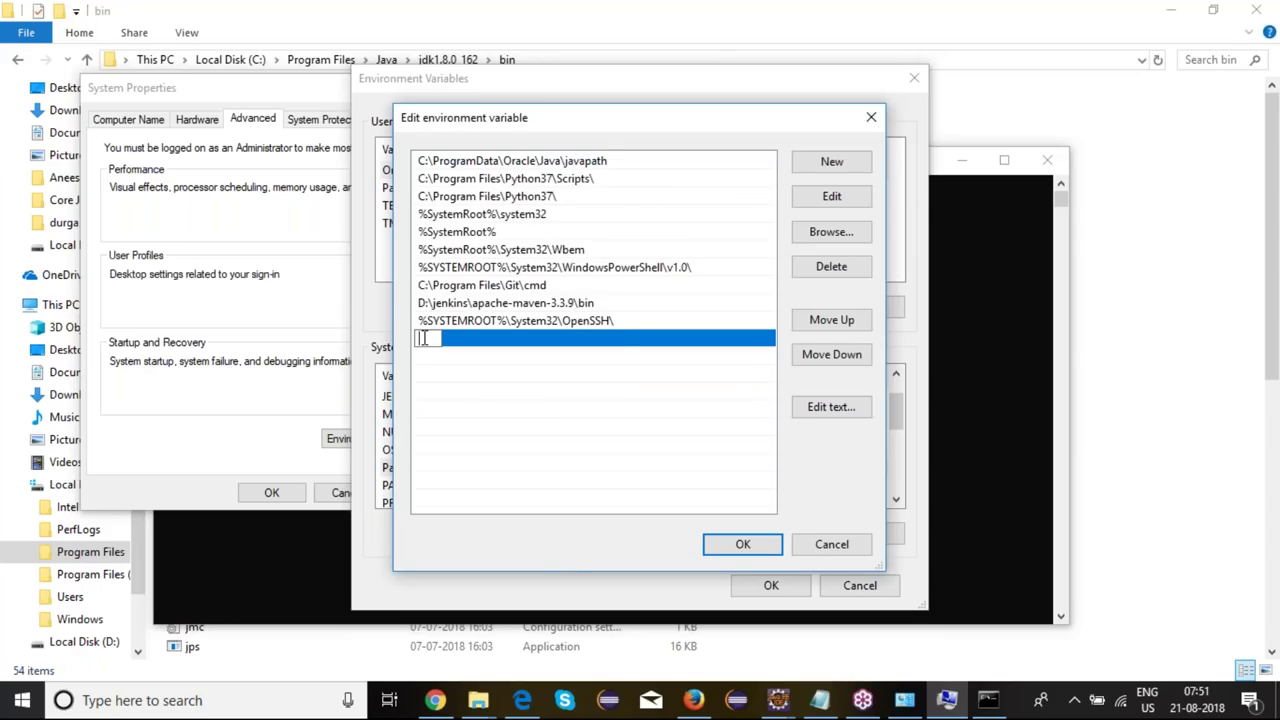
key(ctrl+v)
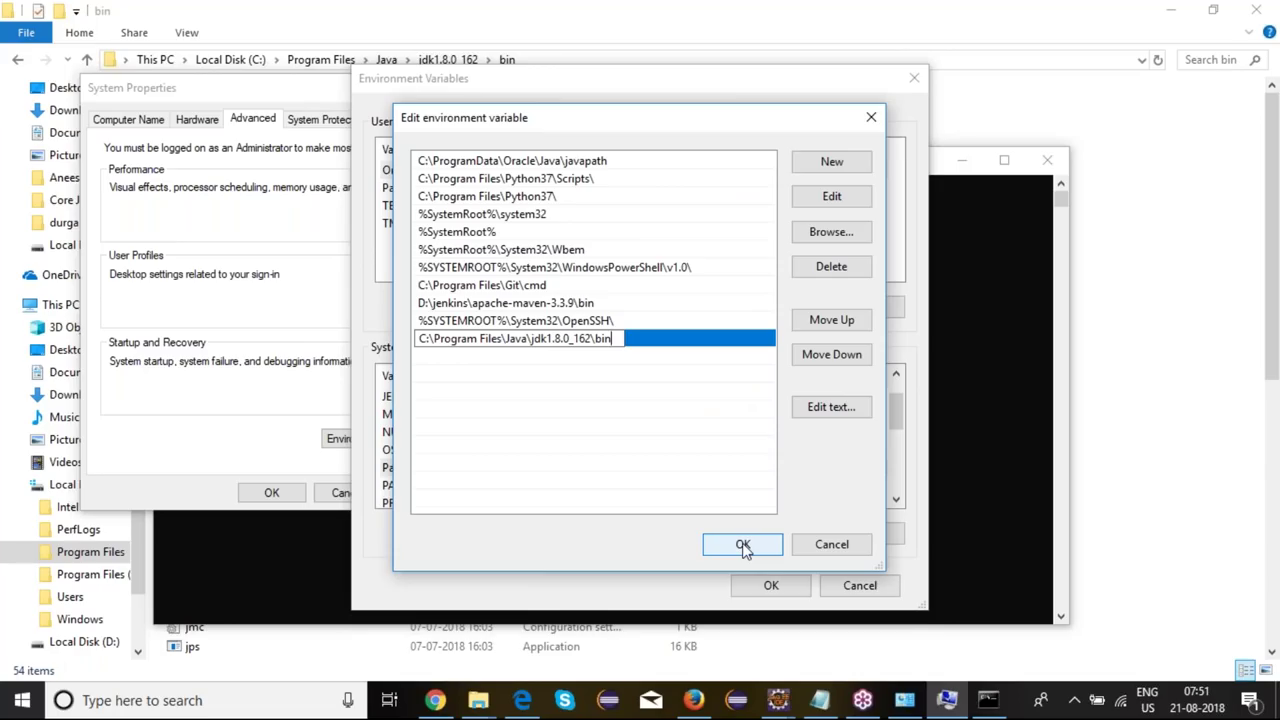
click(743, 545)
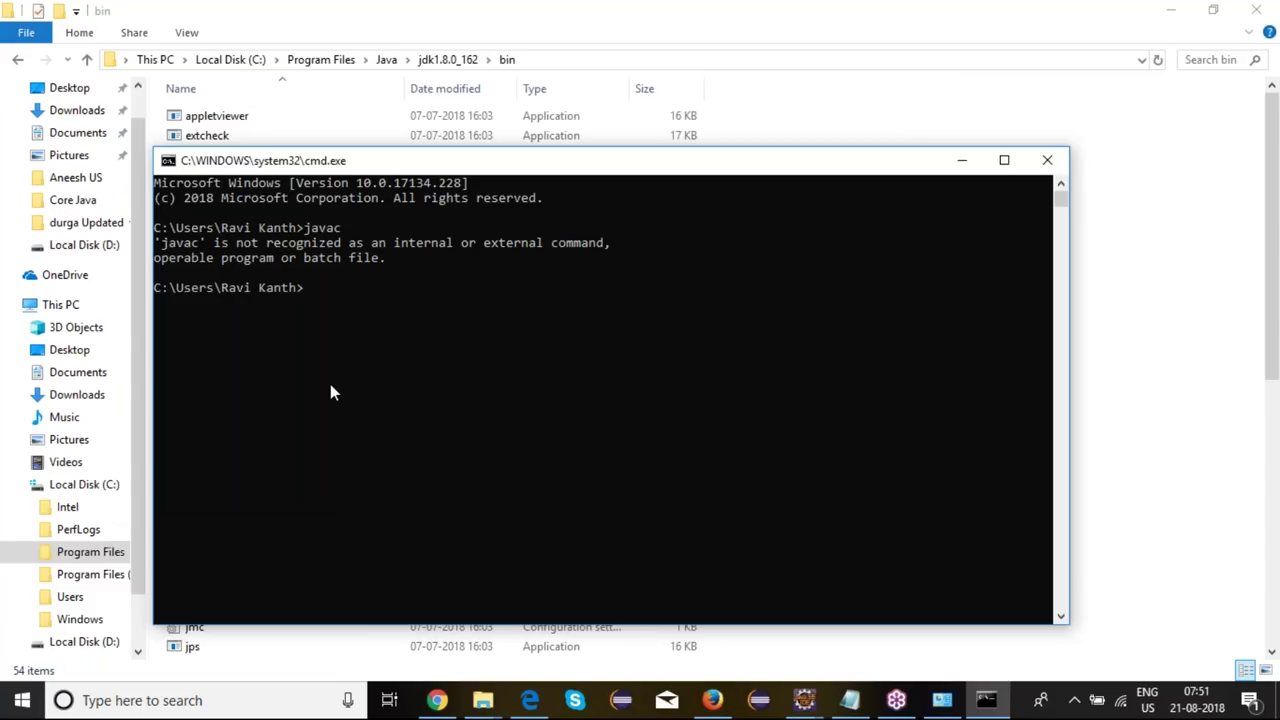
Step: Restart the Command Prompt to recheck javac with the permanent Path entry, and close the window
click(1047, 160)
key(super+r)
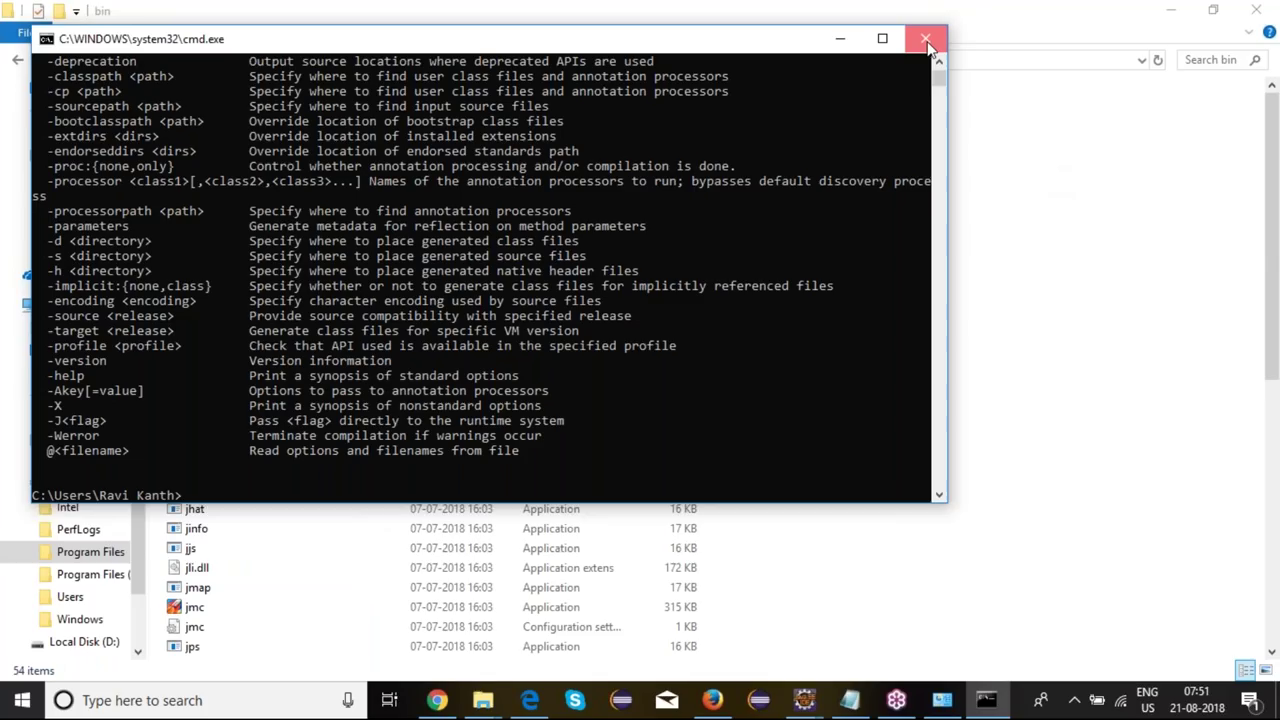
click(928, 42)
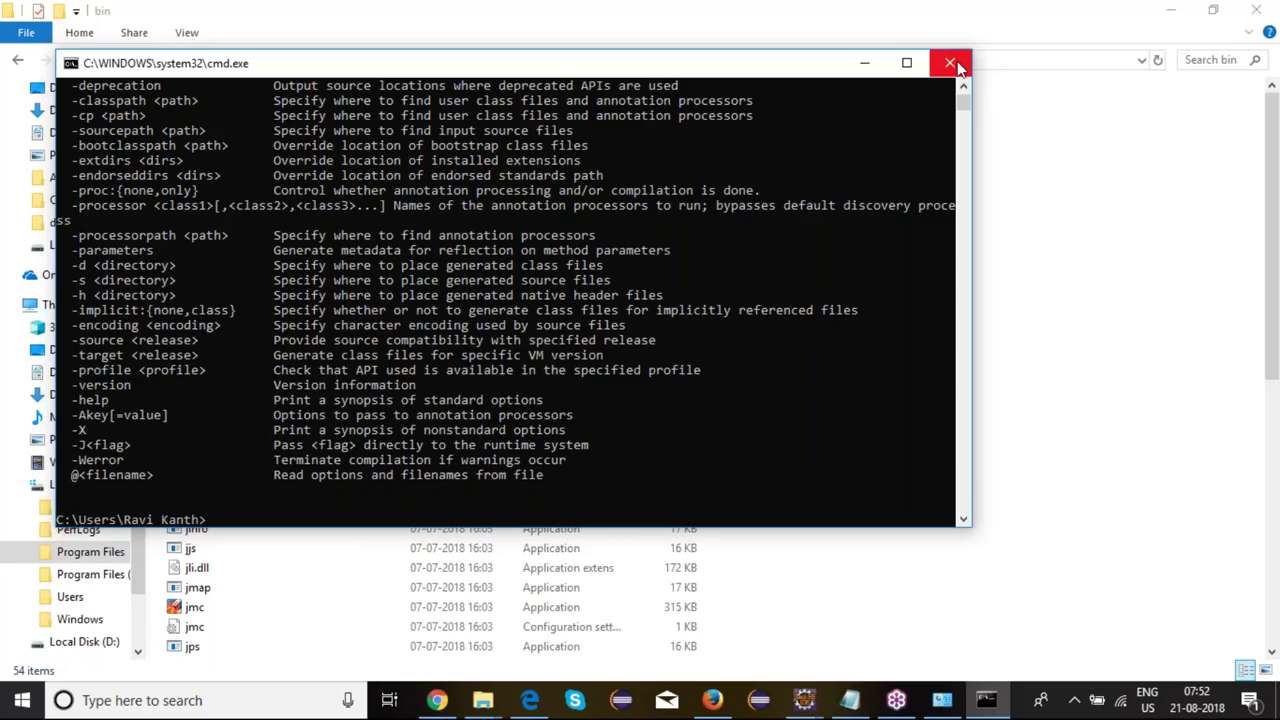
click(951, 64)
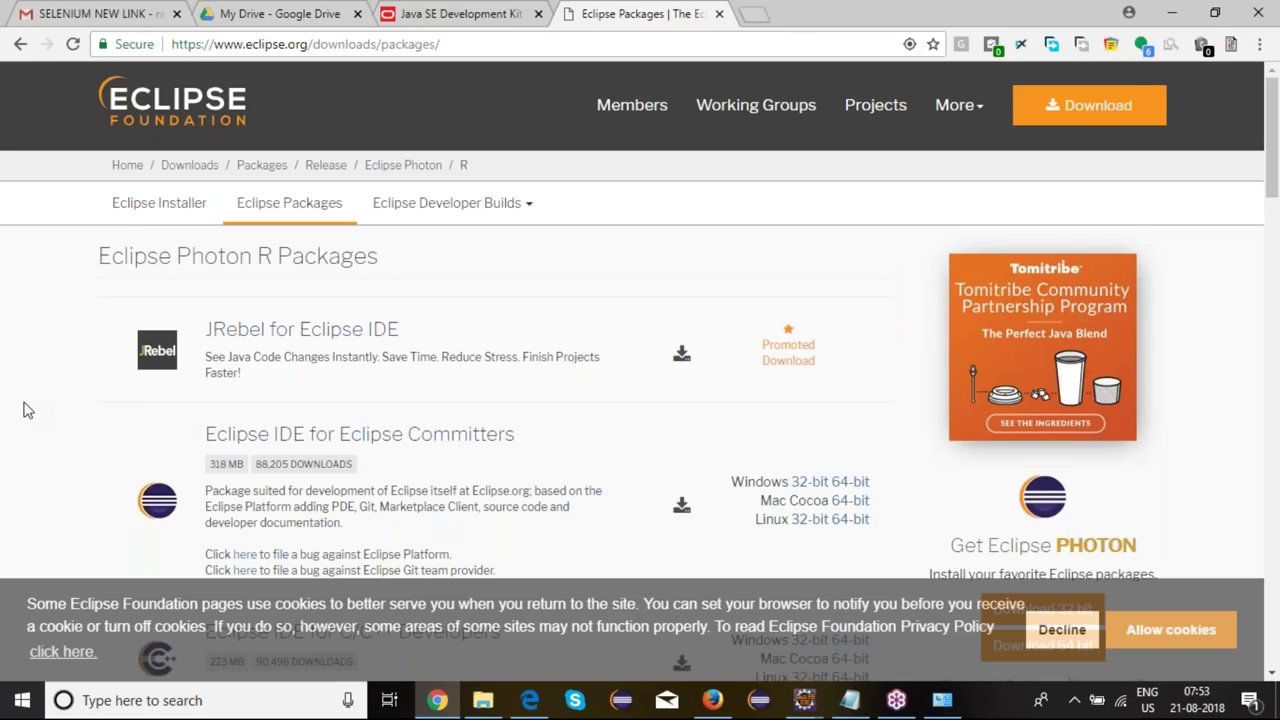
Step: On the Eclipse Packages page, open the Windows 64-bit download page for Eclipse IDE for Java EE Developers
scroll(28, 410, down, 1)
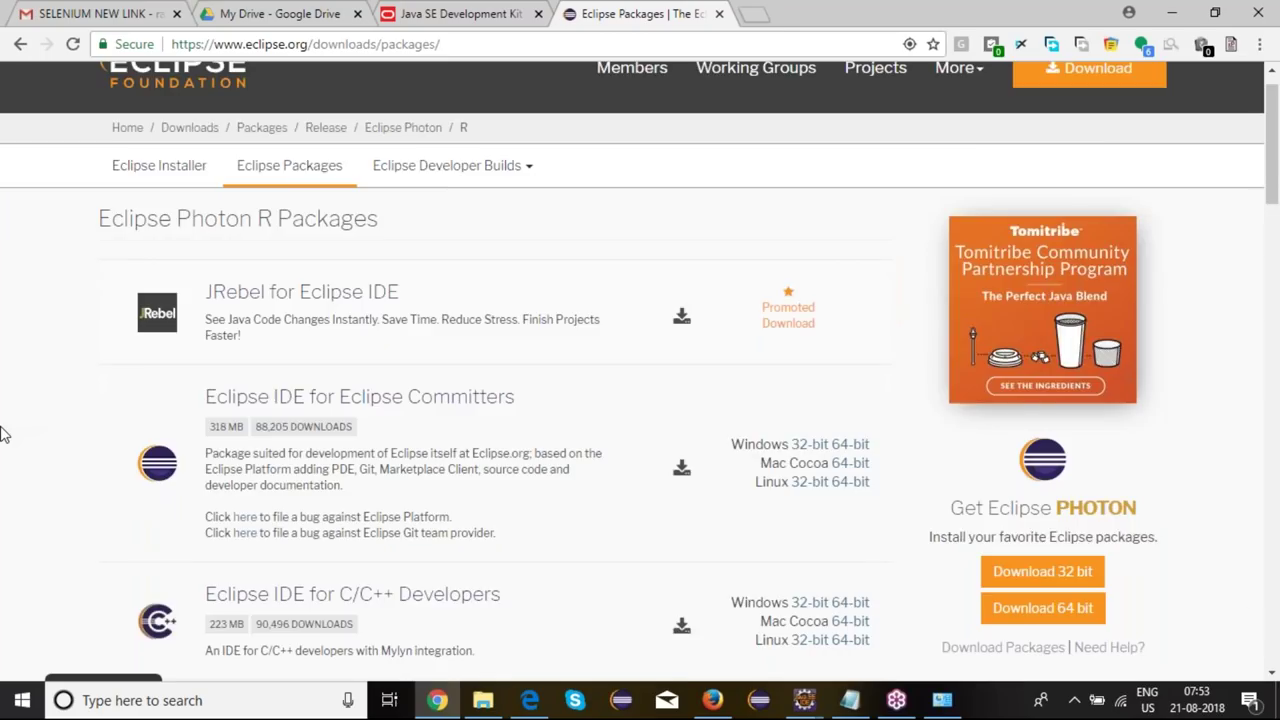
scroll(5, 433, down, 5)
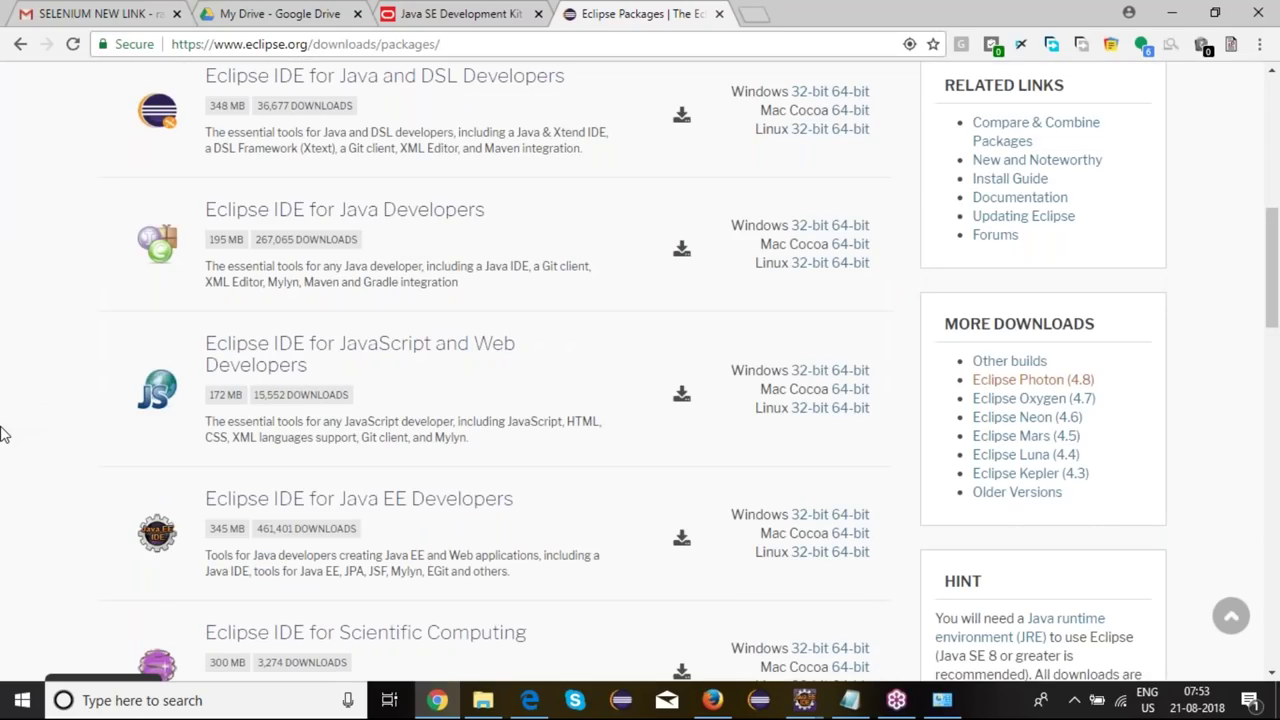
scroll(5, 433, down, 3)
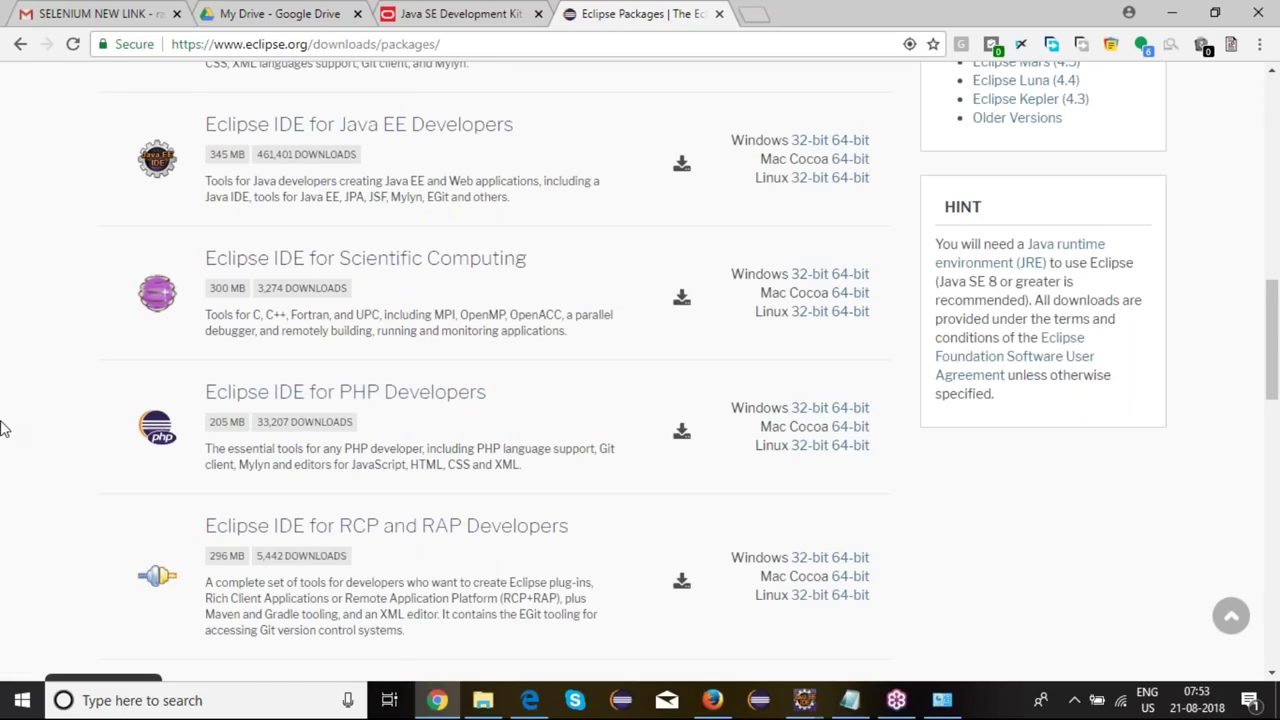
scroll(2, 428, up, 1)
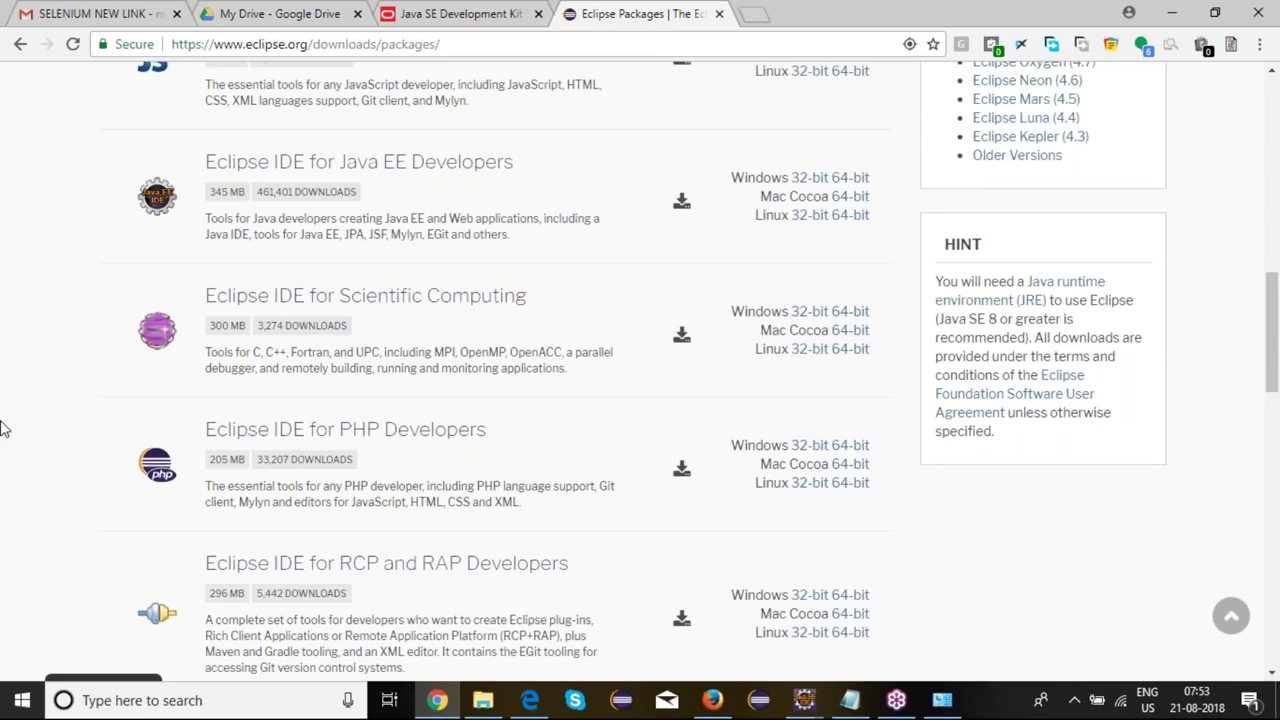
scroll(2, 428, up, 2)
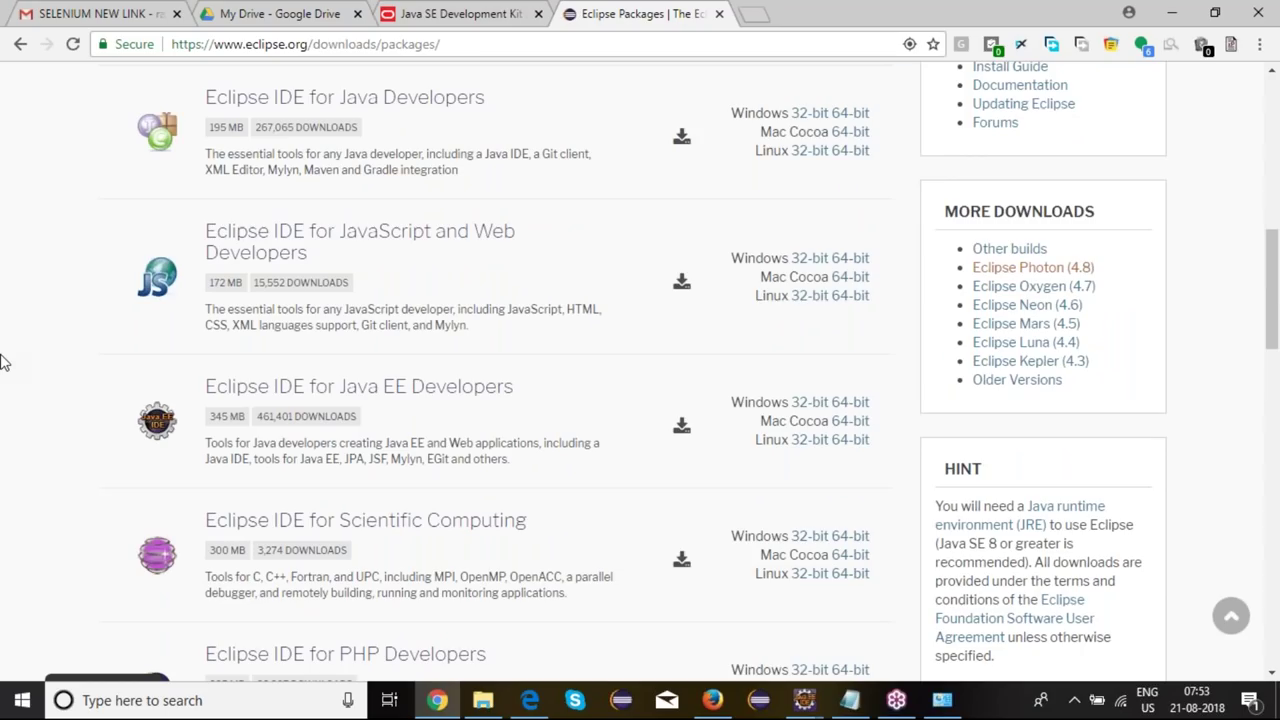
click(268, 390)
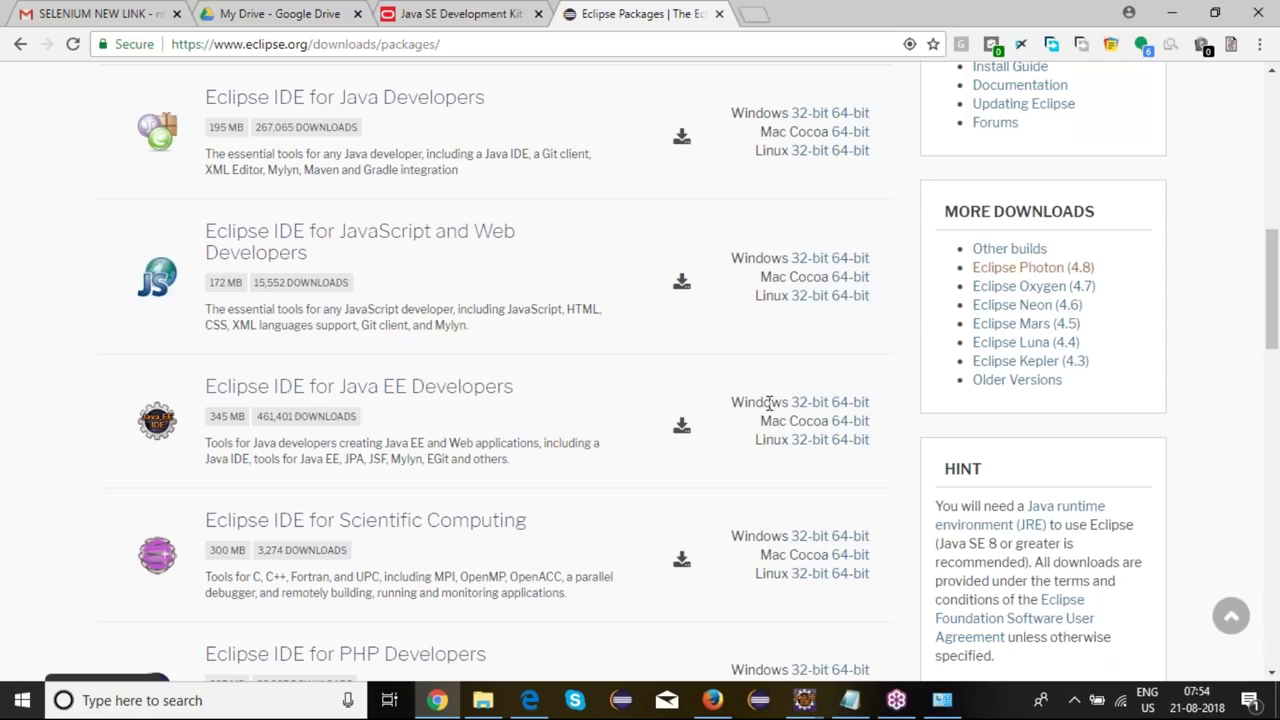
click(845, 405)
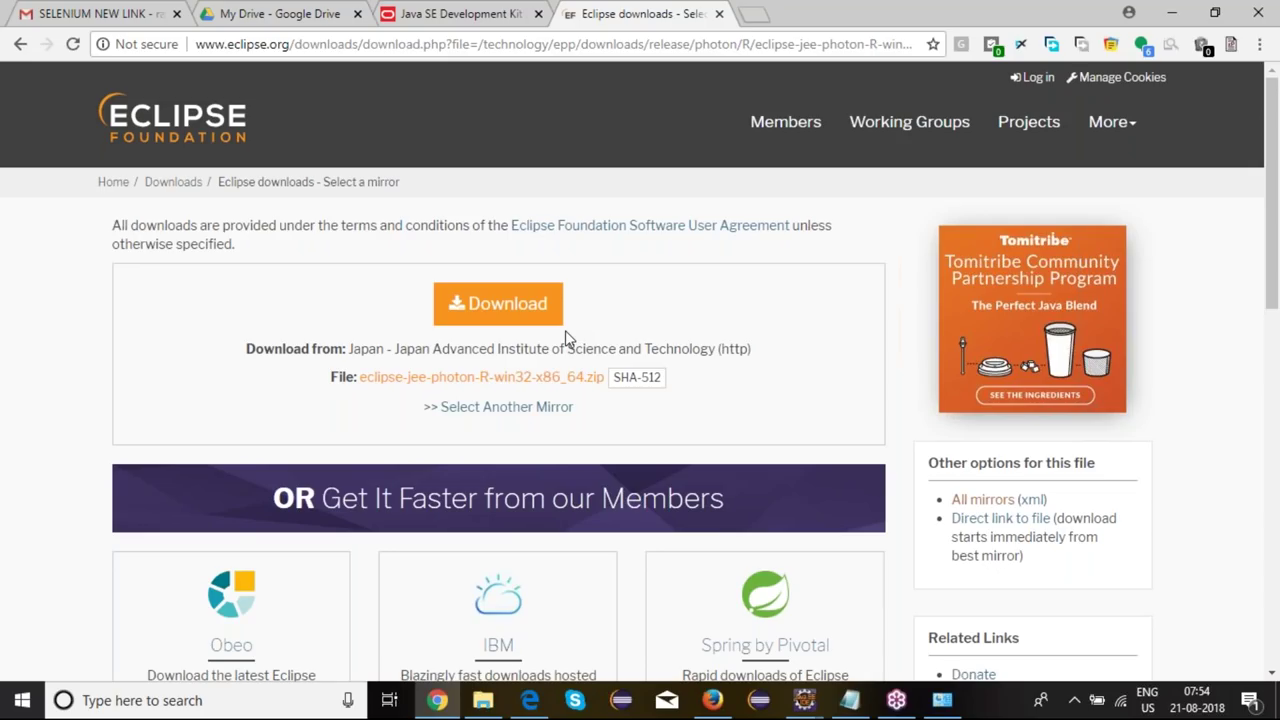
click(589, 388)
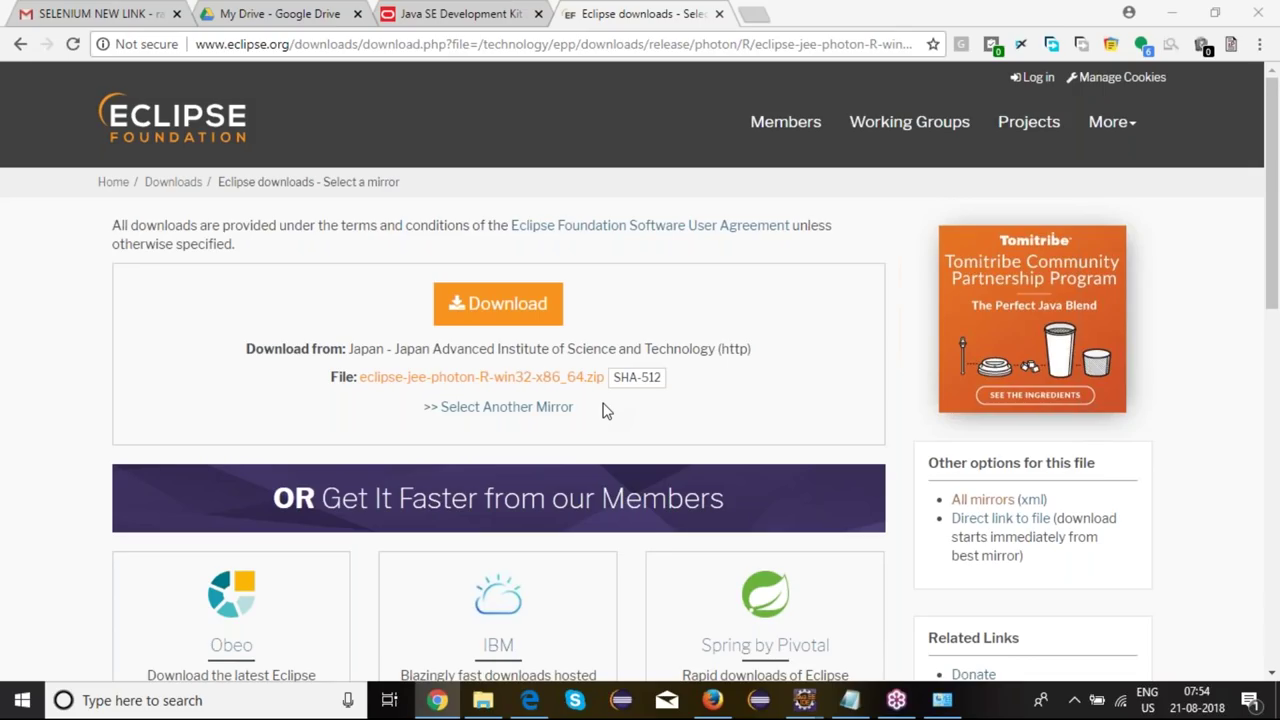
Step: In File Explorer, open the eclipse folder inside D:\Softwares\eclipse-jee-oxygen-2-win32-x86_64 to show the eclipse application
key(super+e)
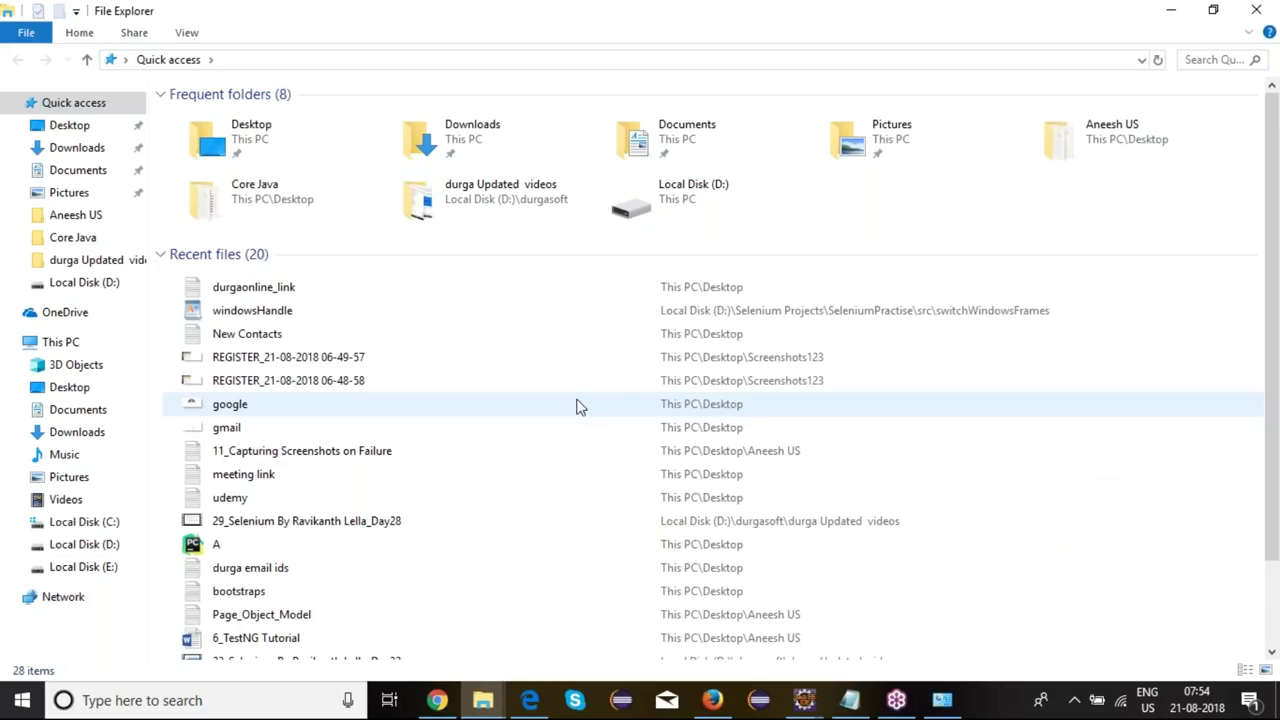
click(84, 544)
click(209, 528)
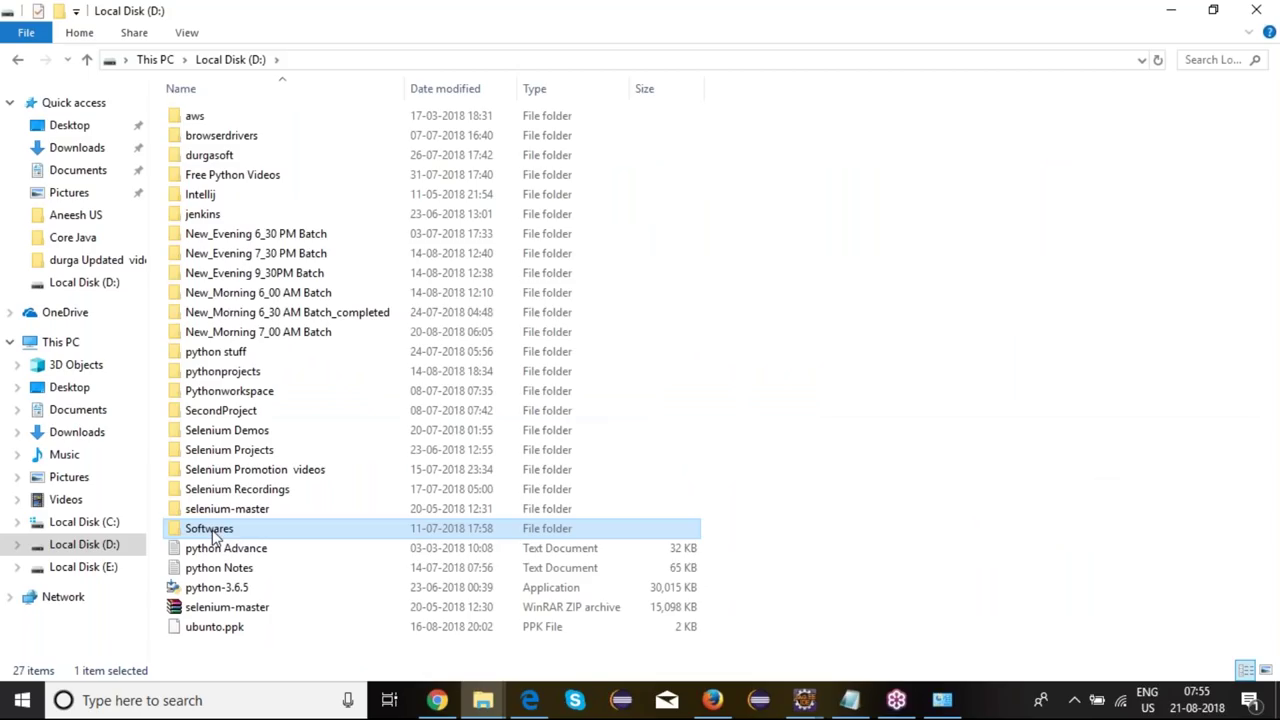
double_click(212, 535)
click(305, 283)
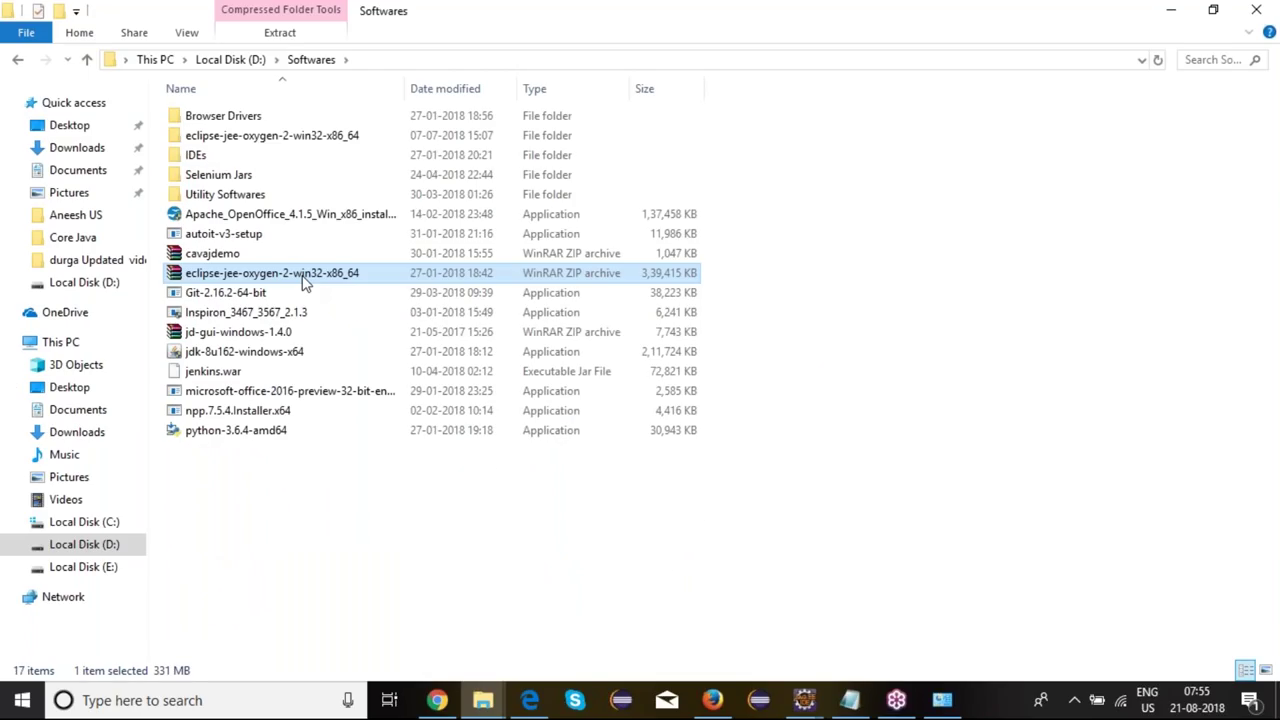
click(344, 145)
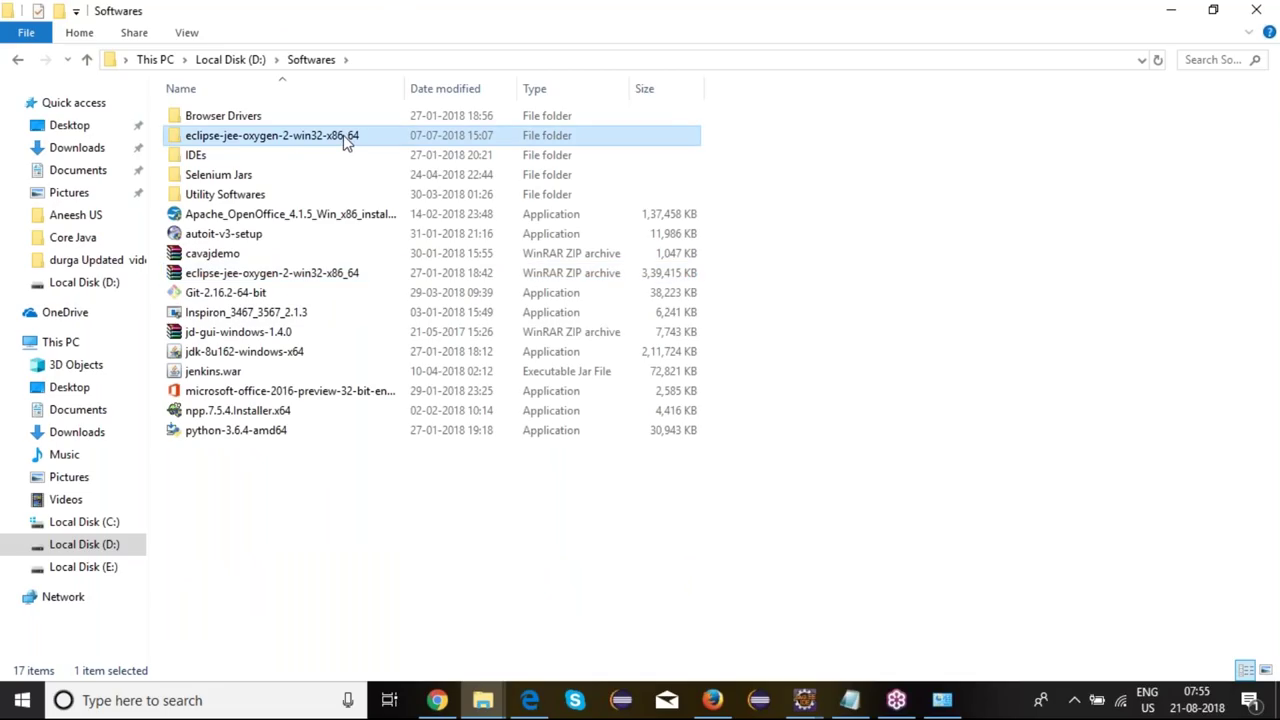
double_click(344, 140)
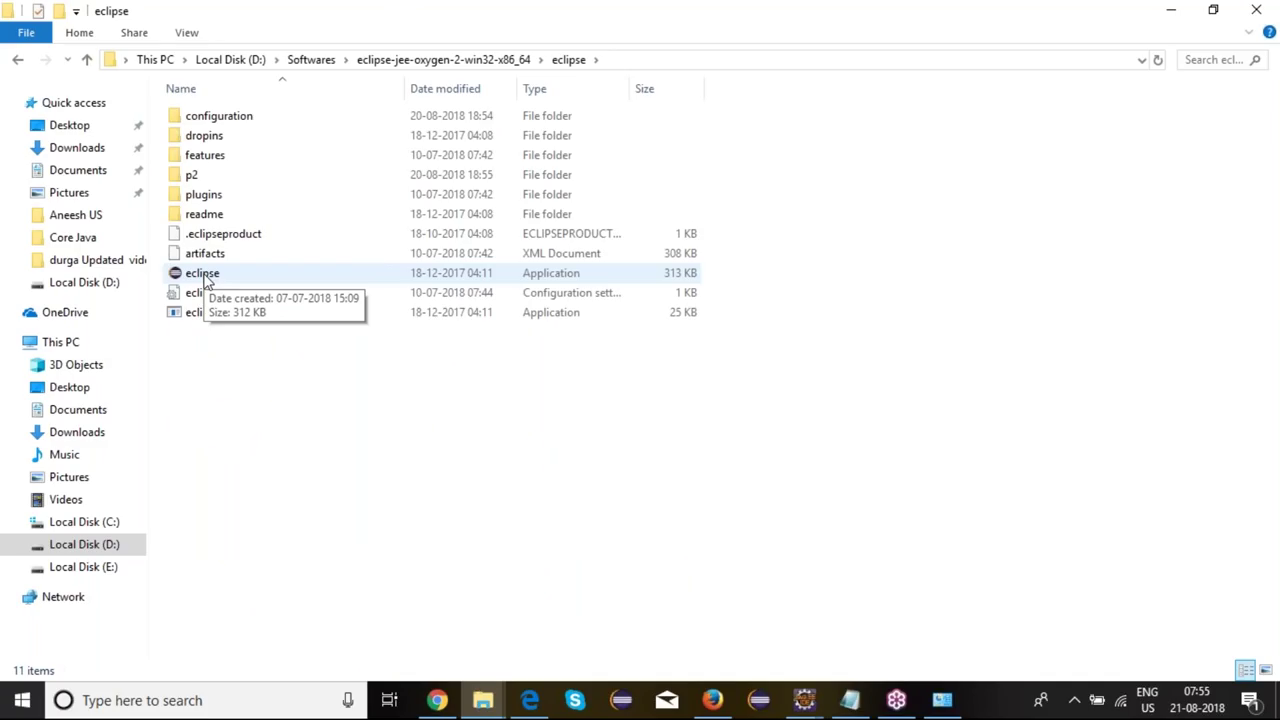
Step: Switch to the Eclipse window with the pythonprojects workspace, collapse the BackupBatch project and close the open editors
click(812, 705)
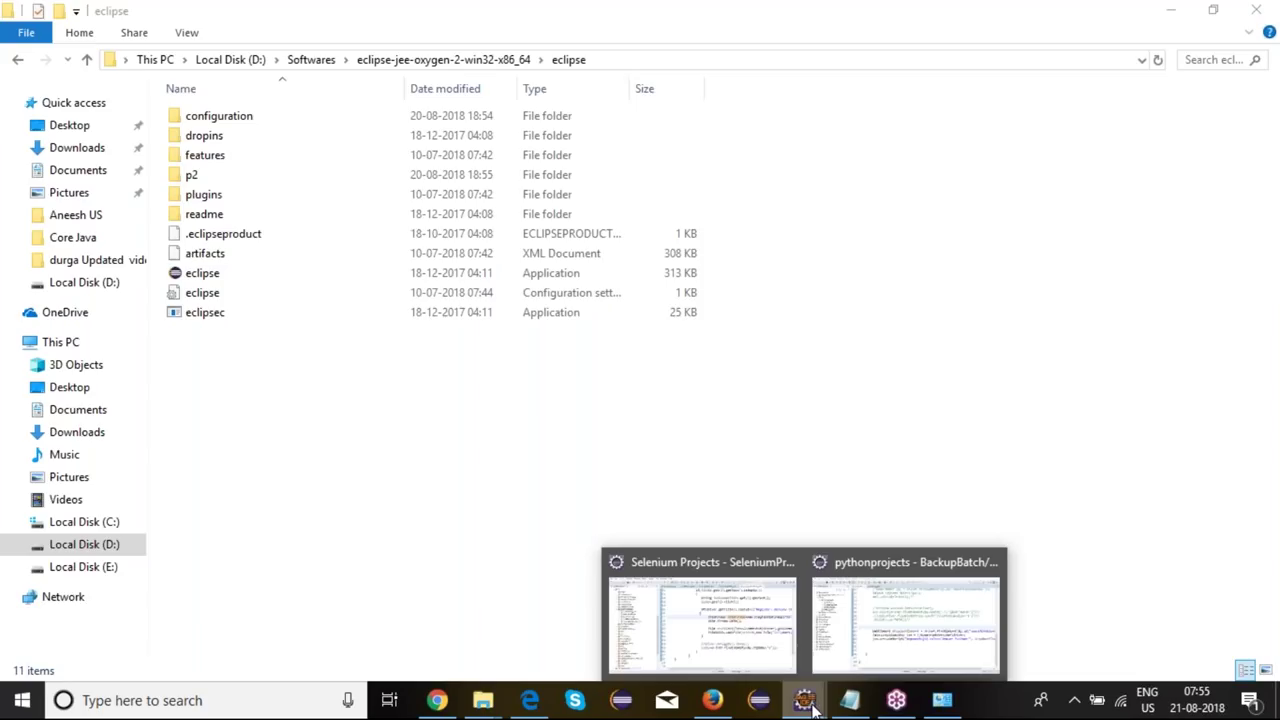
click(905, 612)
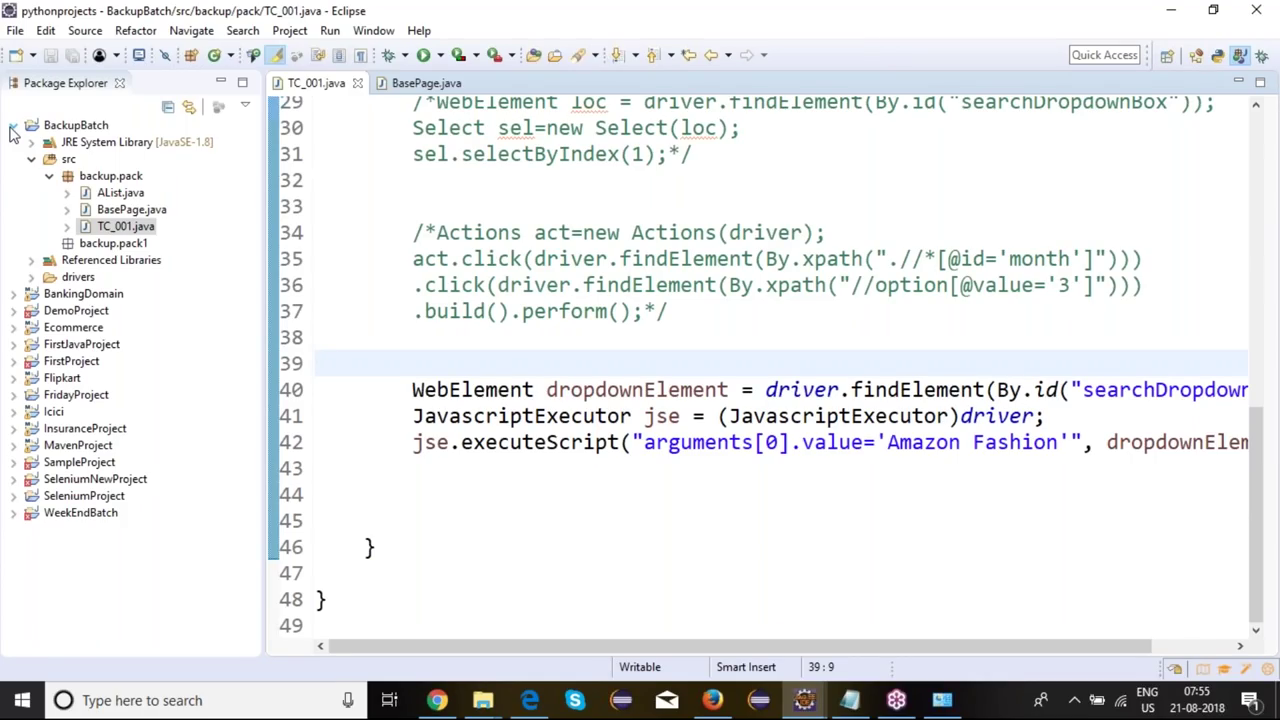
click(14, 125)
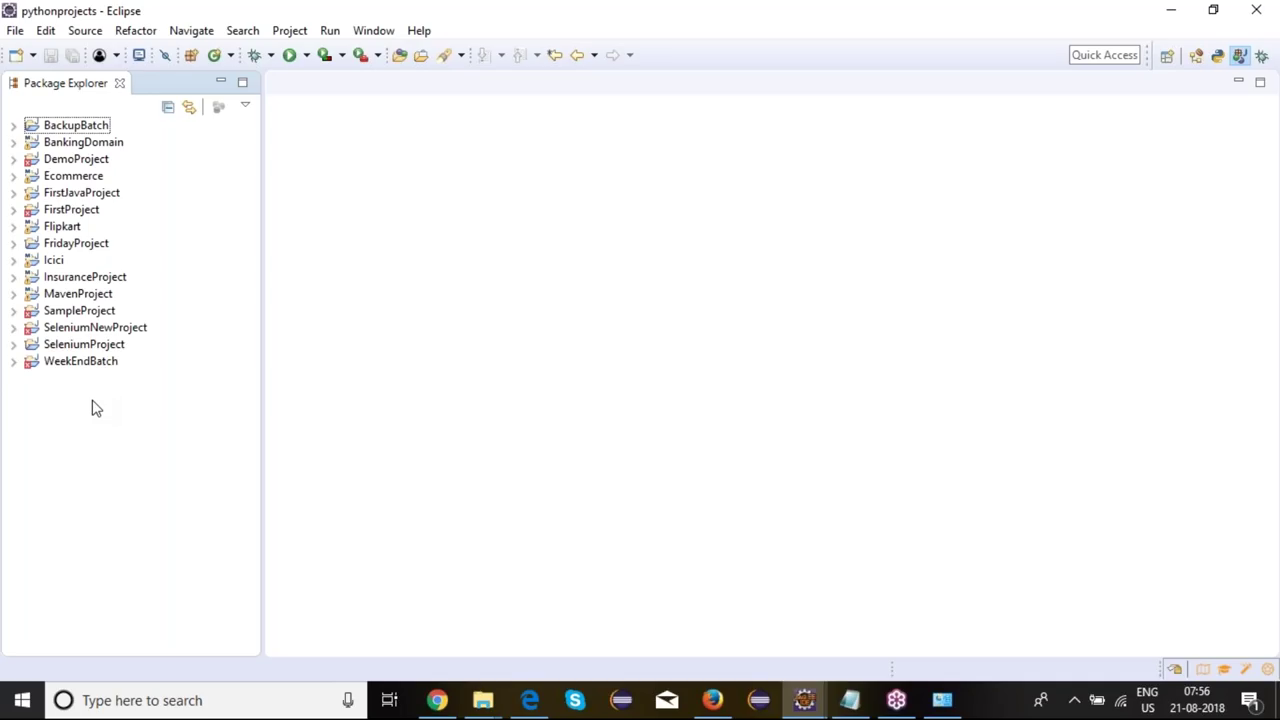
Step: Switch to Chrome and close the Java SE Development Kit and Eclipse downloads pages
click(437, 700)
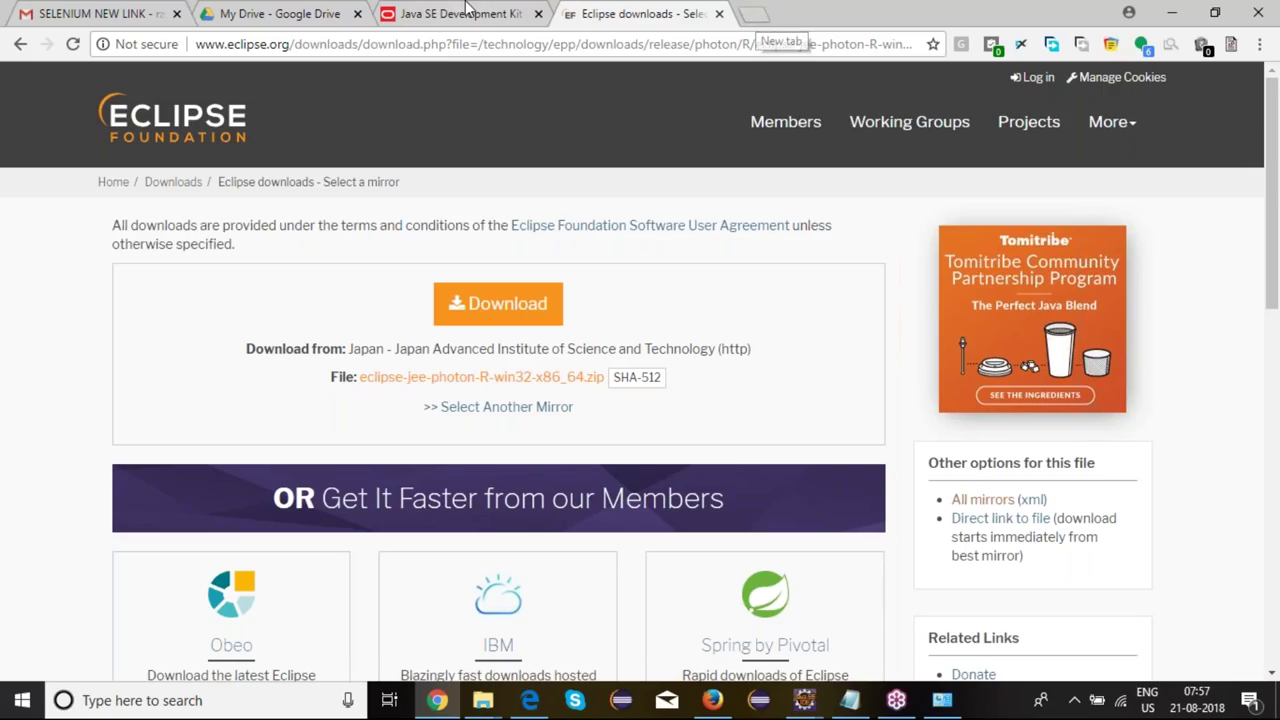
click(538, 14)
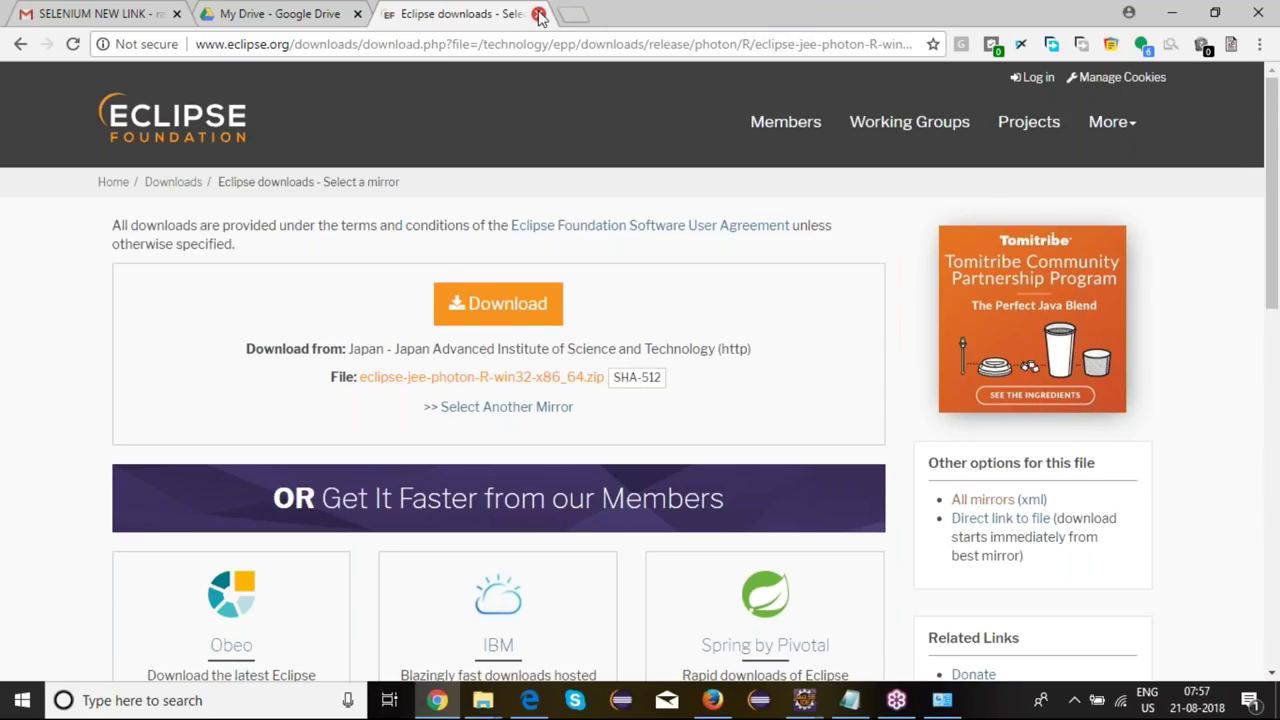
click(538, 14)
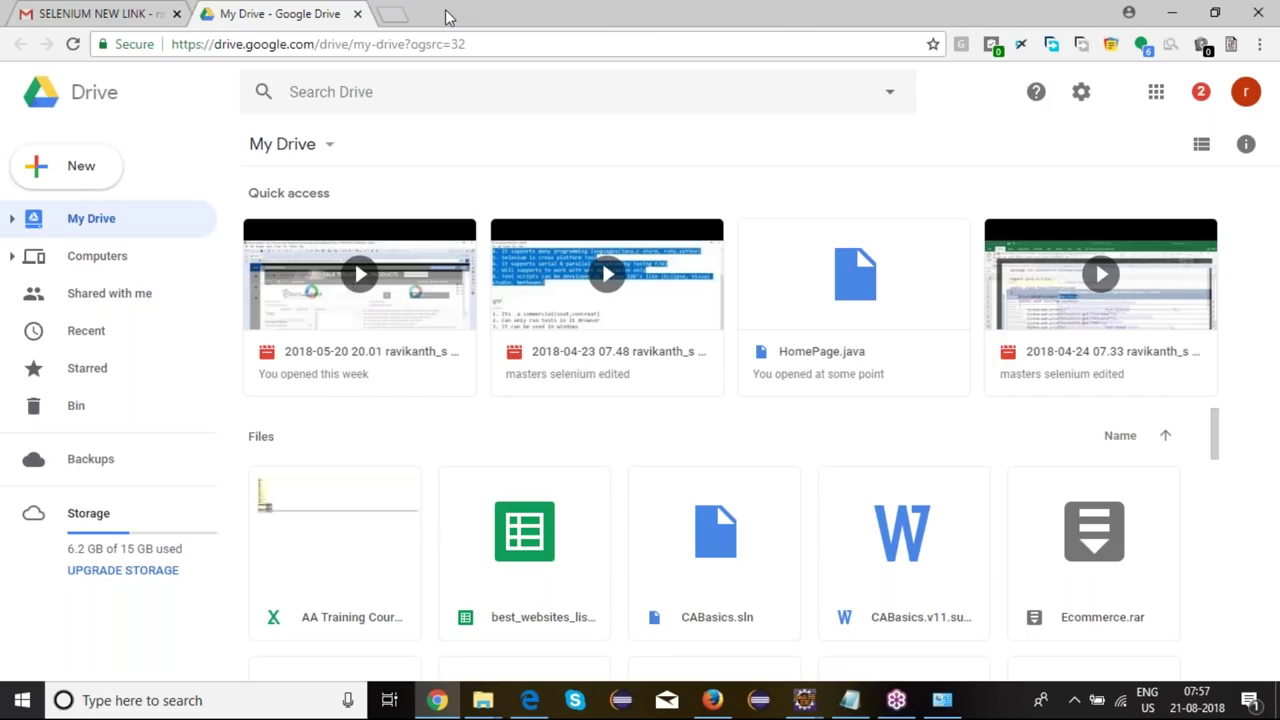
Step: In a new browser tab, search Google for "java 8 api" and open the Oracle Docs overview of Java Platform SE 8
click(393, 14)
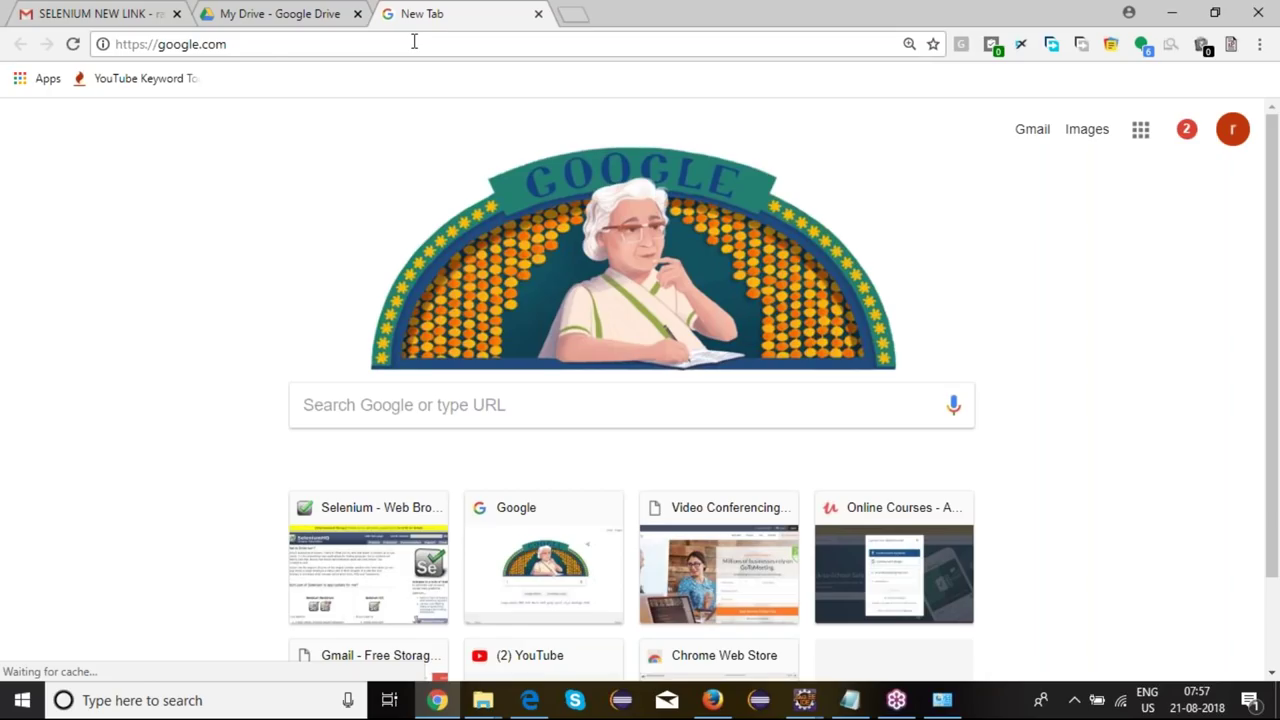
click(456, 413)
text(j)
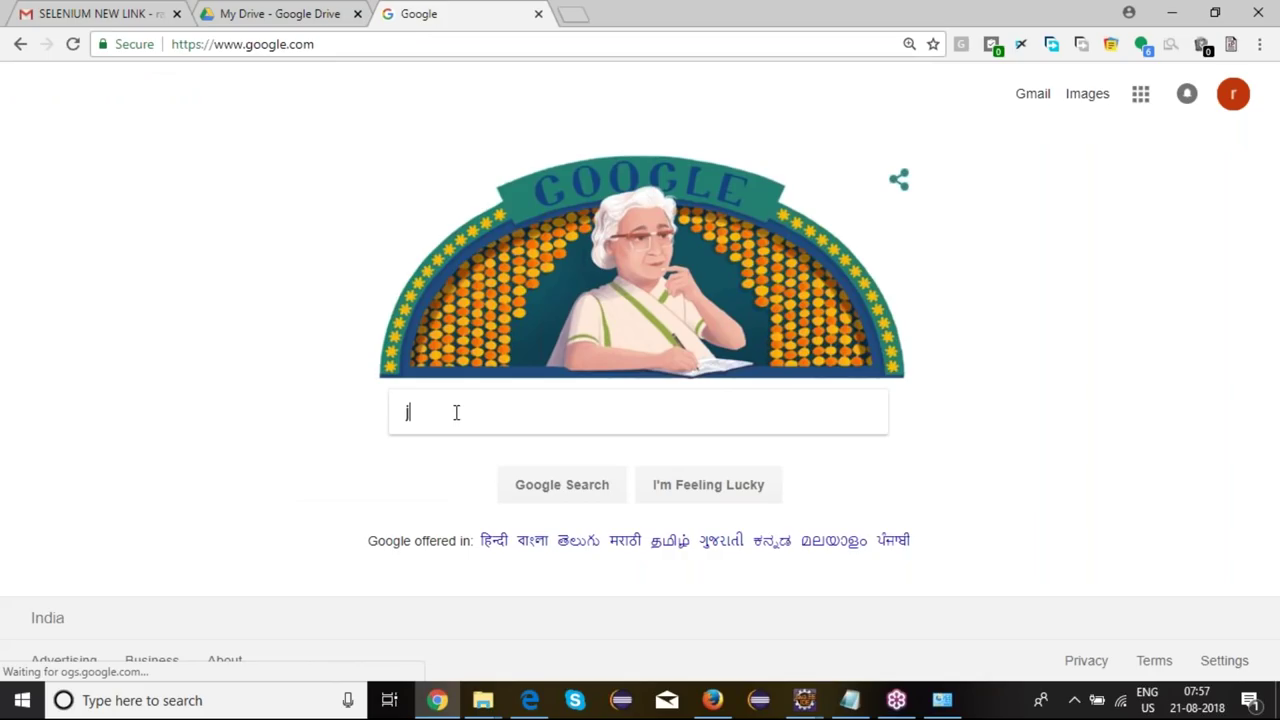
text(ava 8 api)
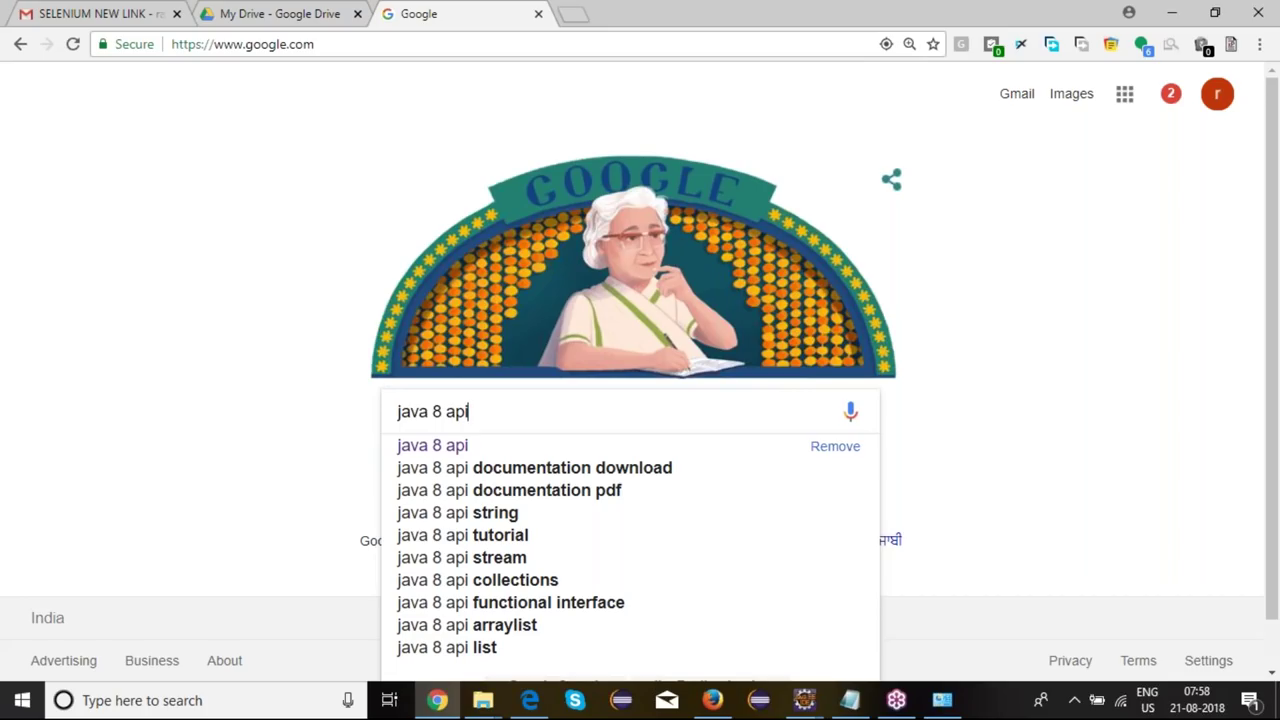
key(Escape)
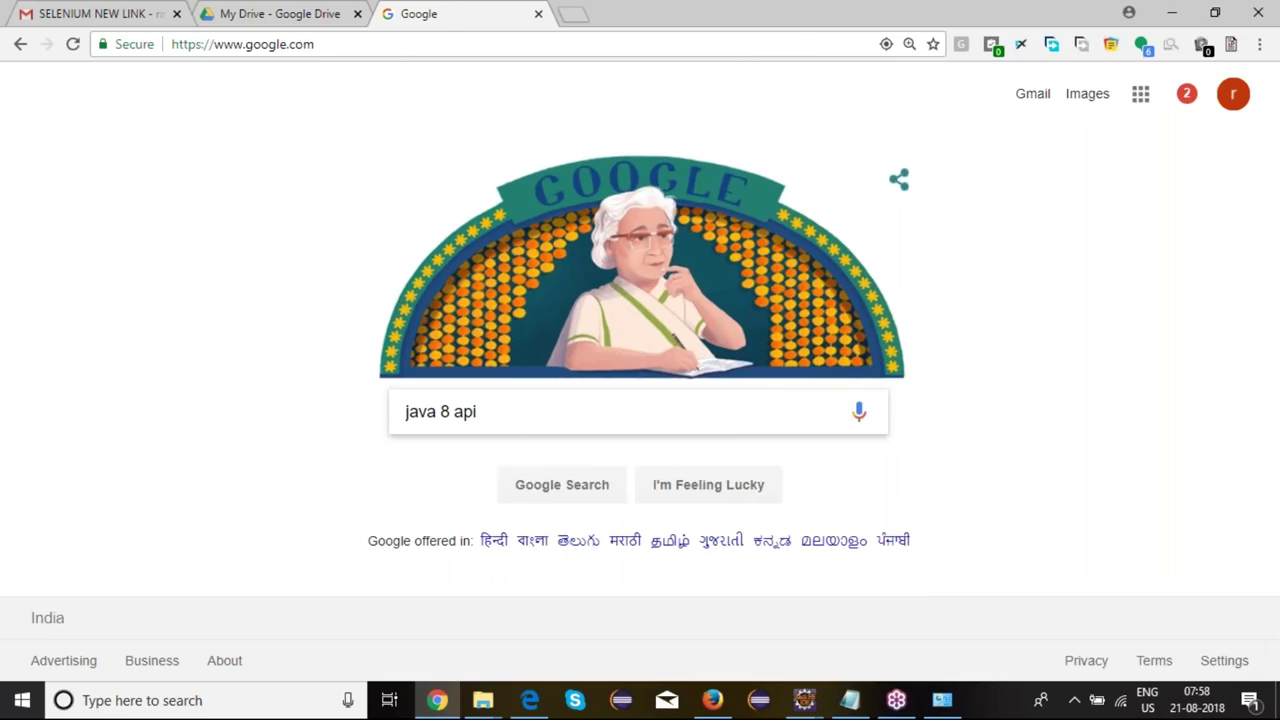
key(Return)
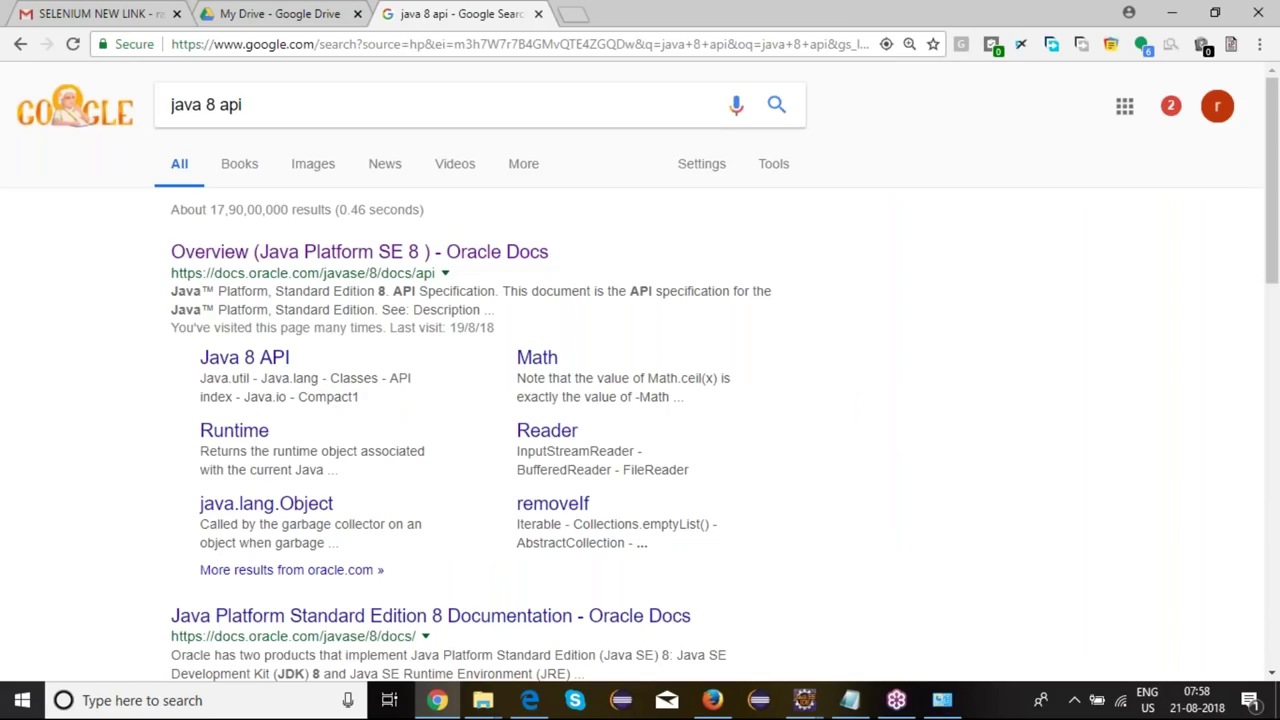
click(282, 256)
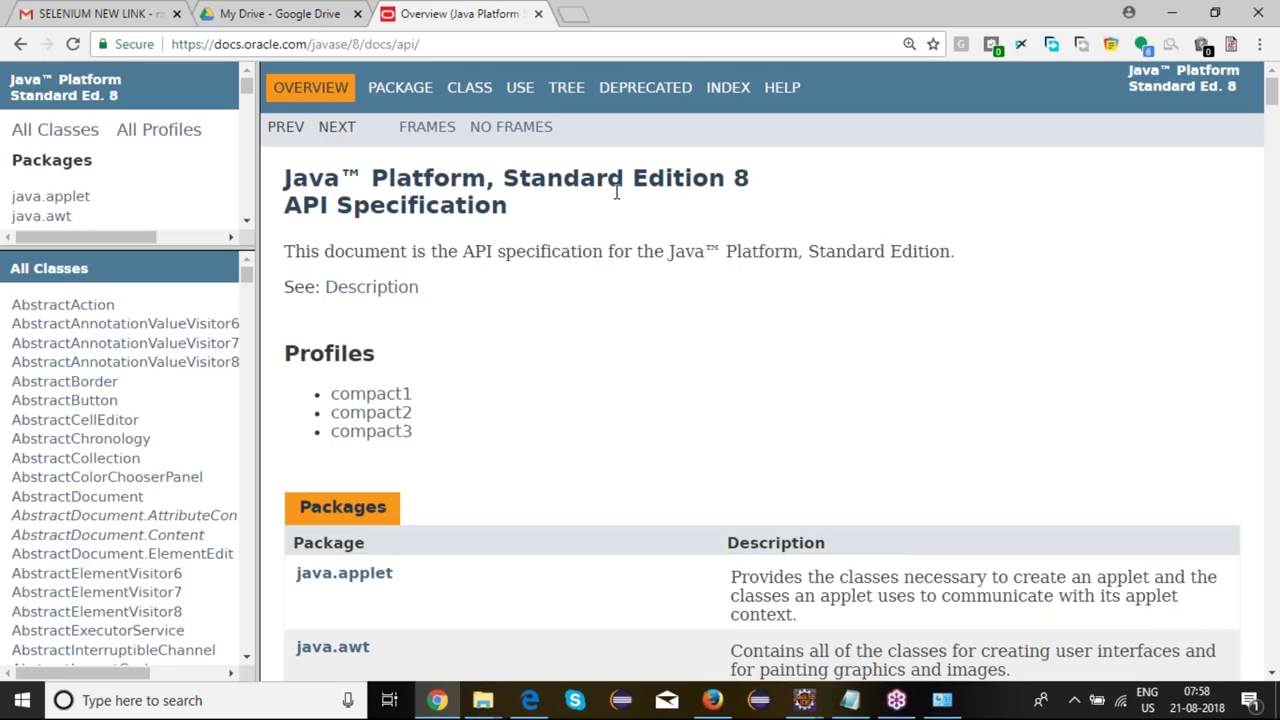
Step: Enlarge the Packages list, then show the contents of java.applet and java.awt and look through the java.awt interfaces and classes
drag(128, 250, 128, 332)
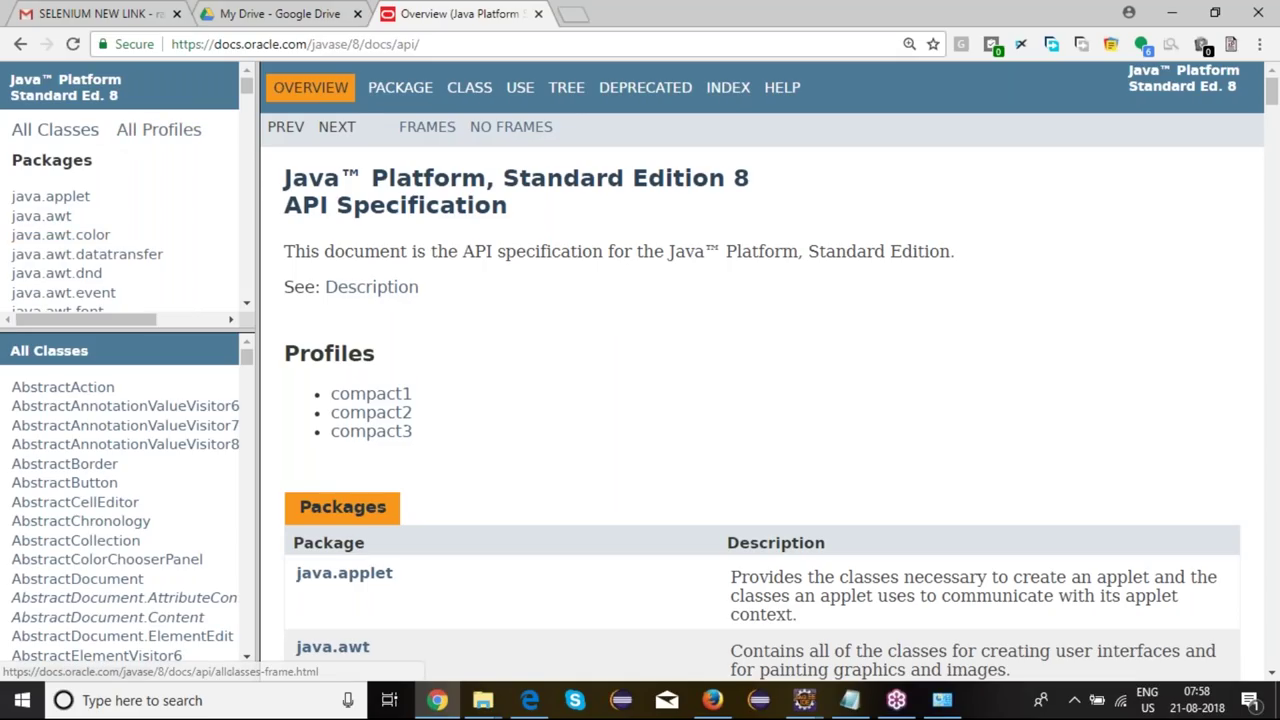
click(68, 201)
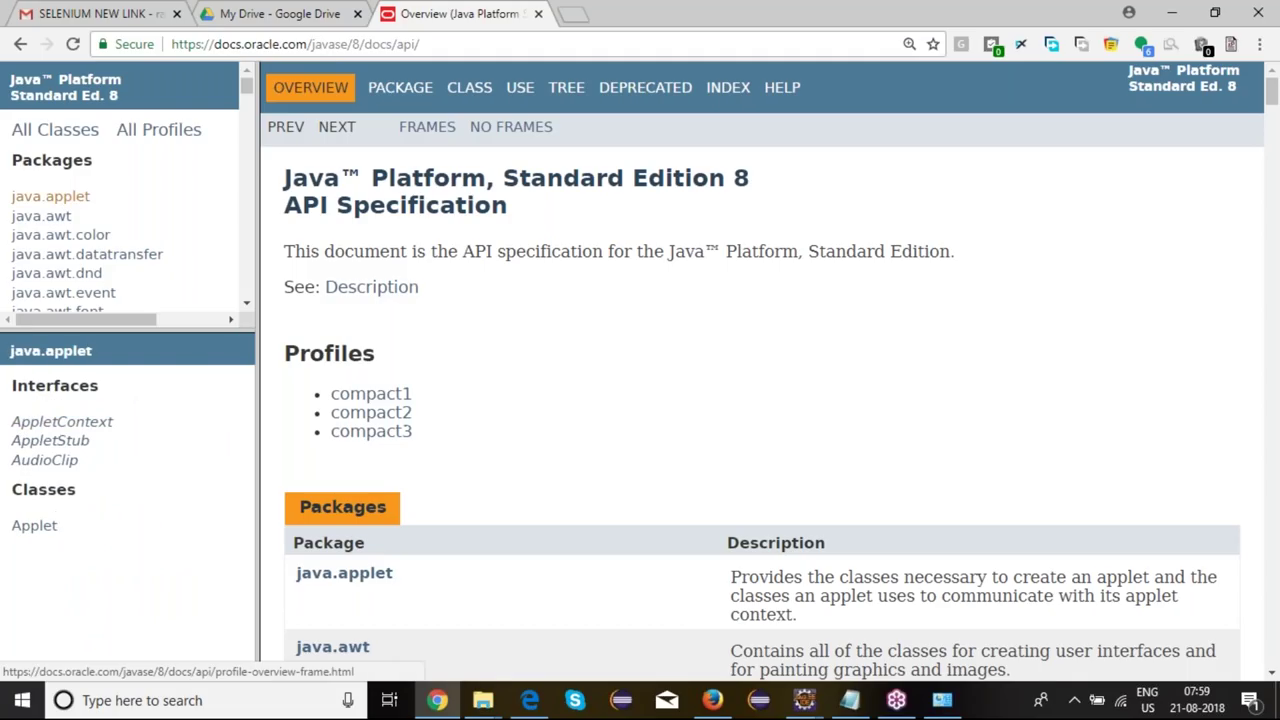
click(54, 218)
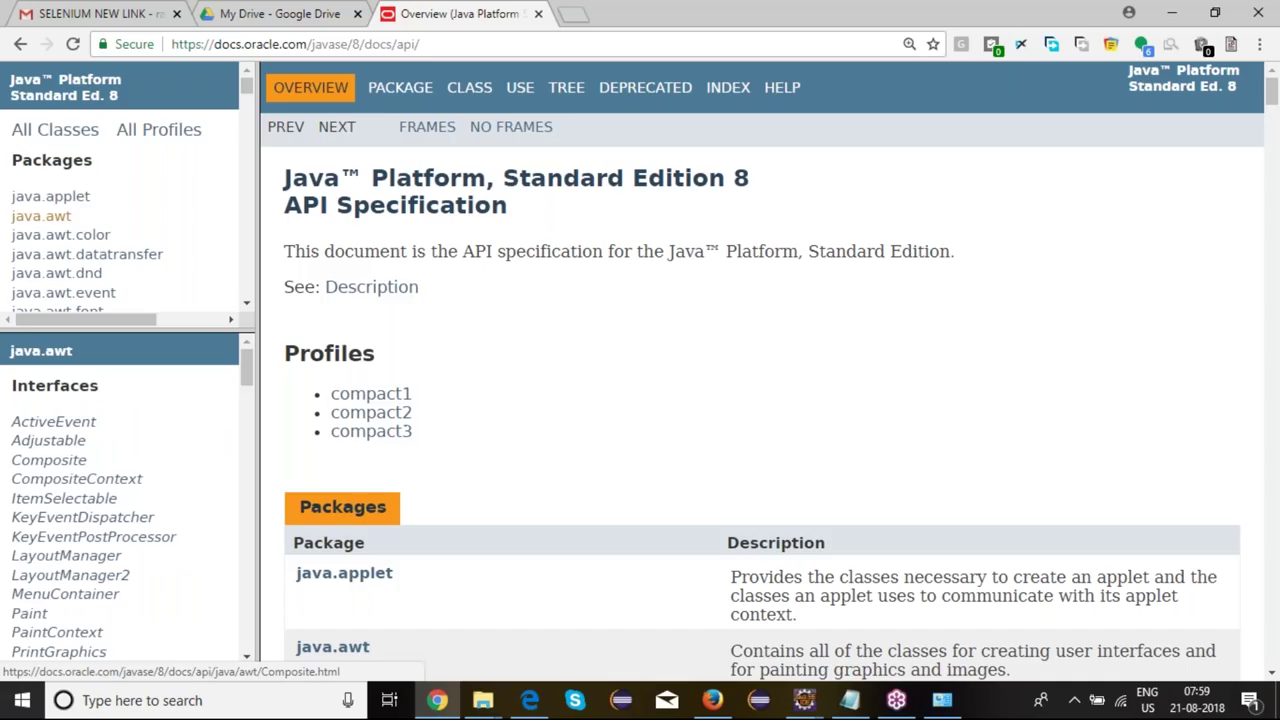
click(245, 660)
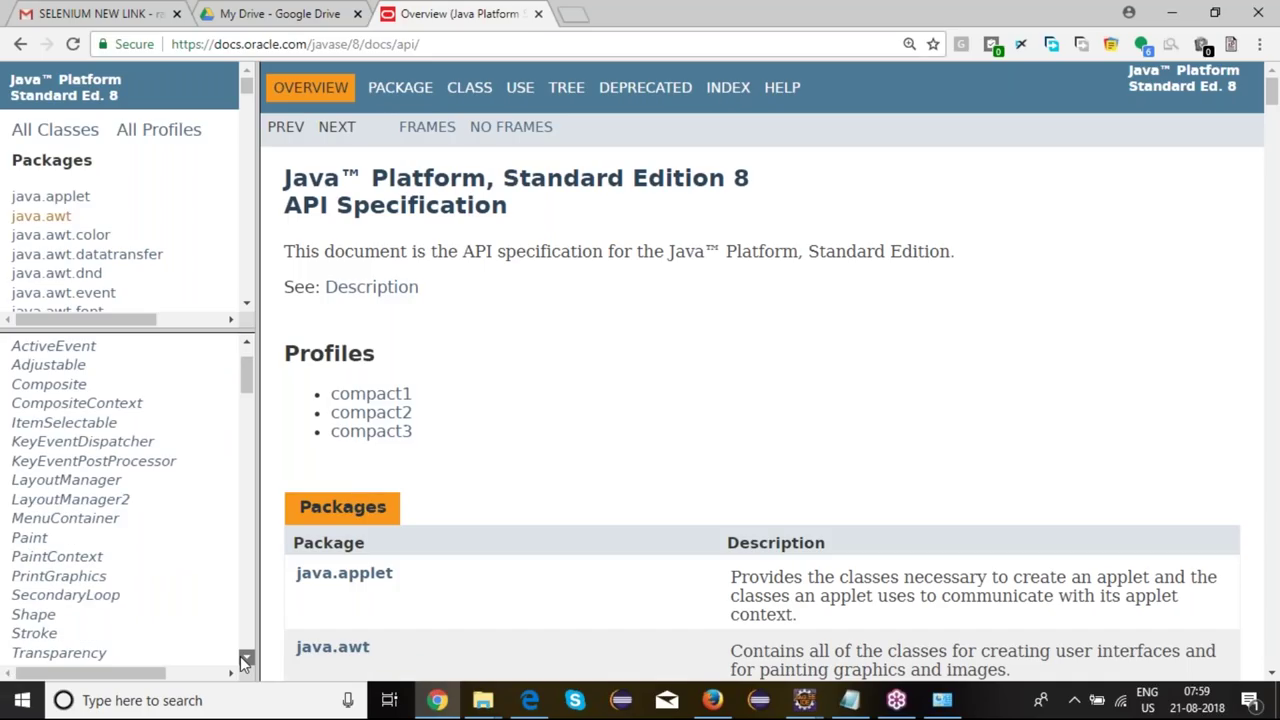
click(245, 660)
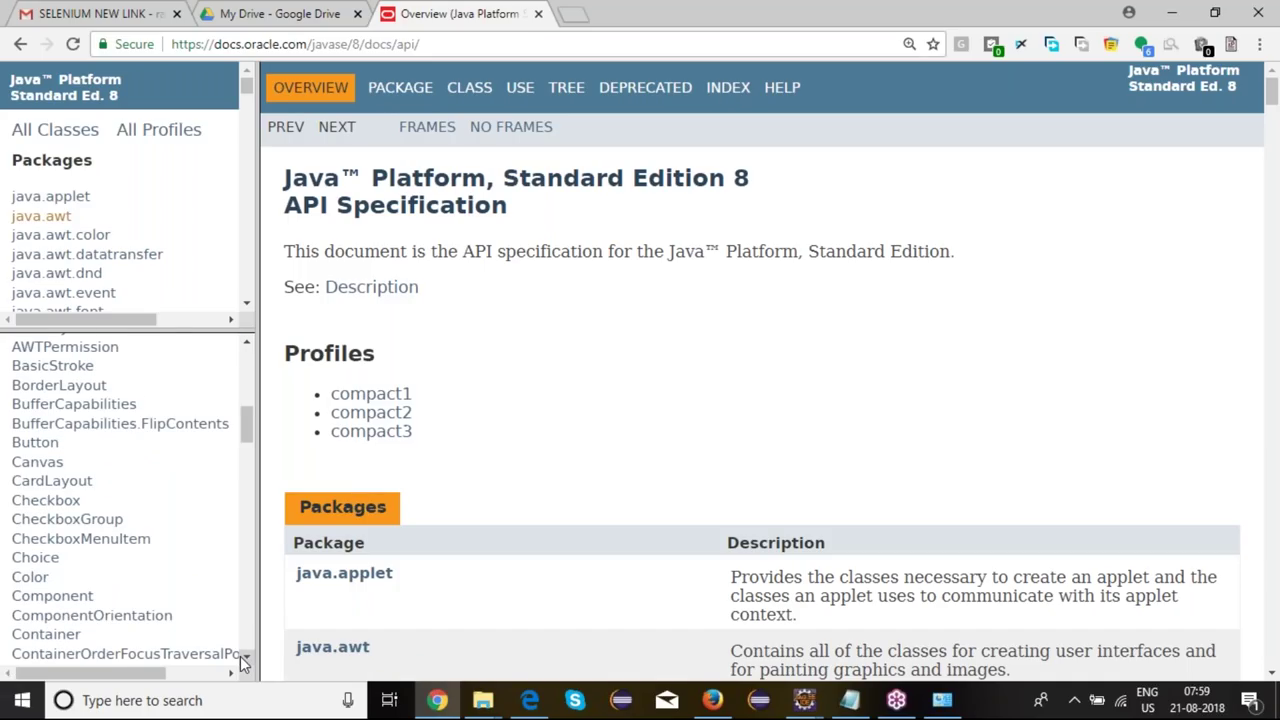
drag(246, 417, 250, 362)
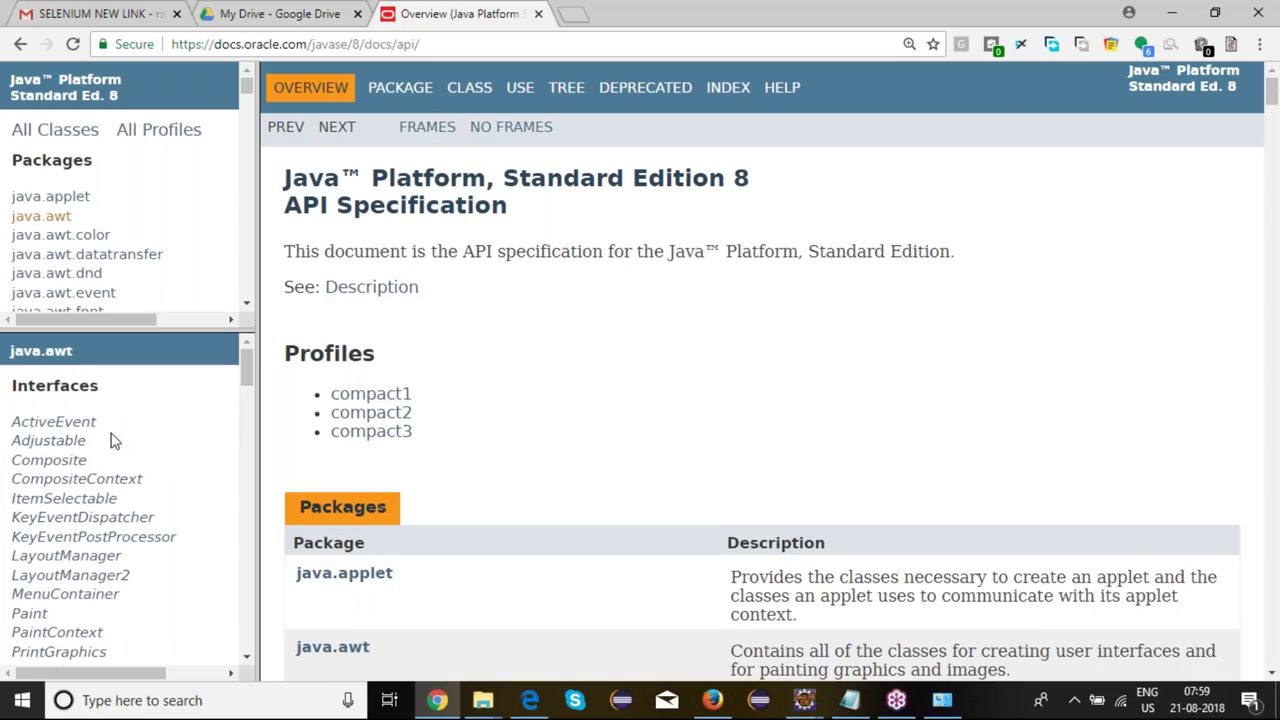
Step: Open the AlphaComposite class of java.awt and examine its description, field summary, method summary and field details
scroll(251, 500, down, 1)
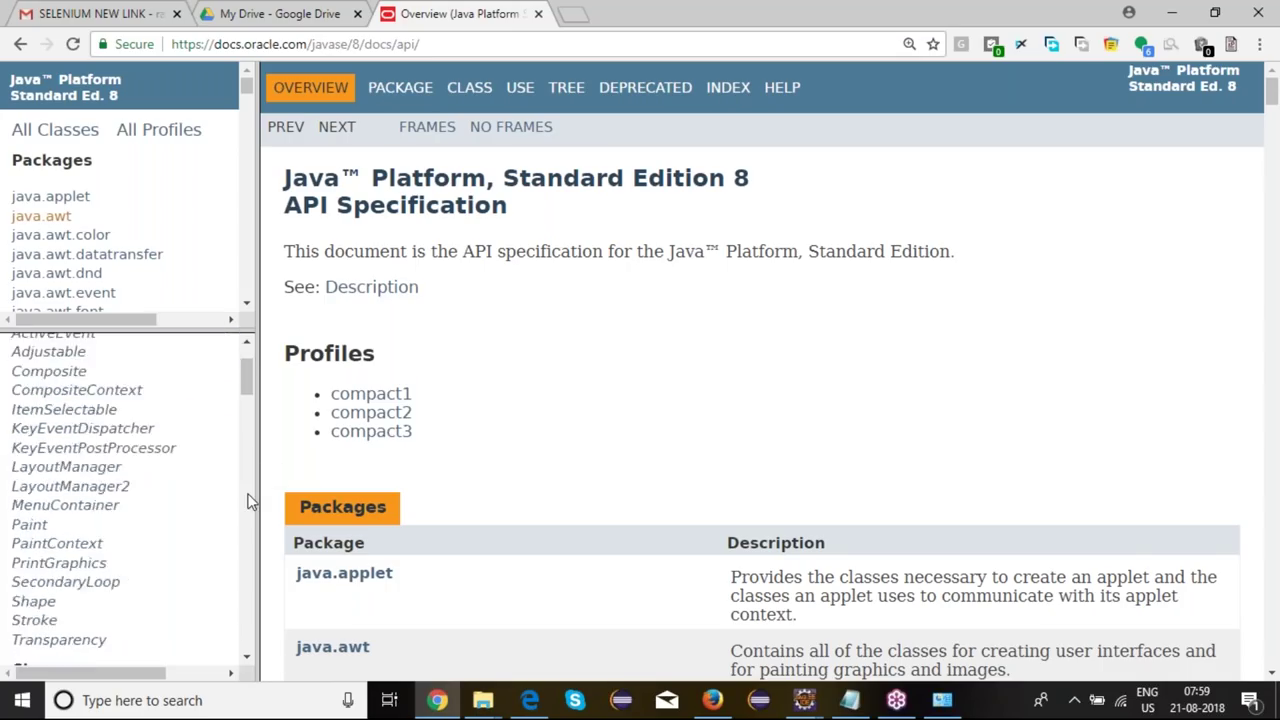
scroll(150, 505, down, 2)
click(69, 508)
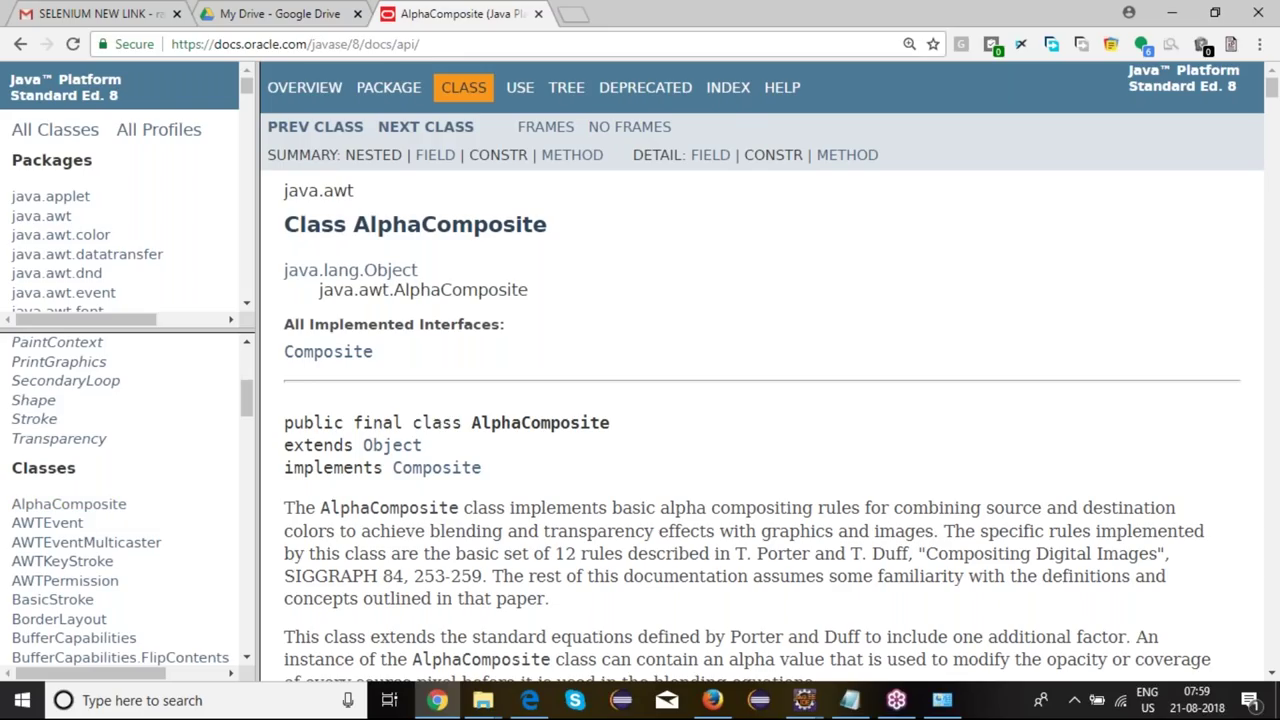
scroll(760, 400, down, 1)
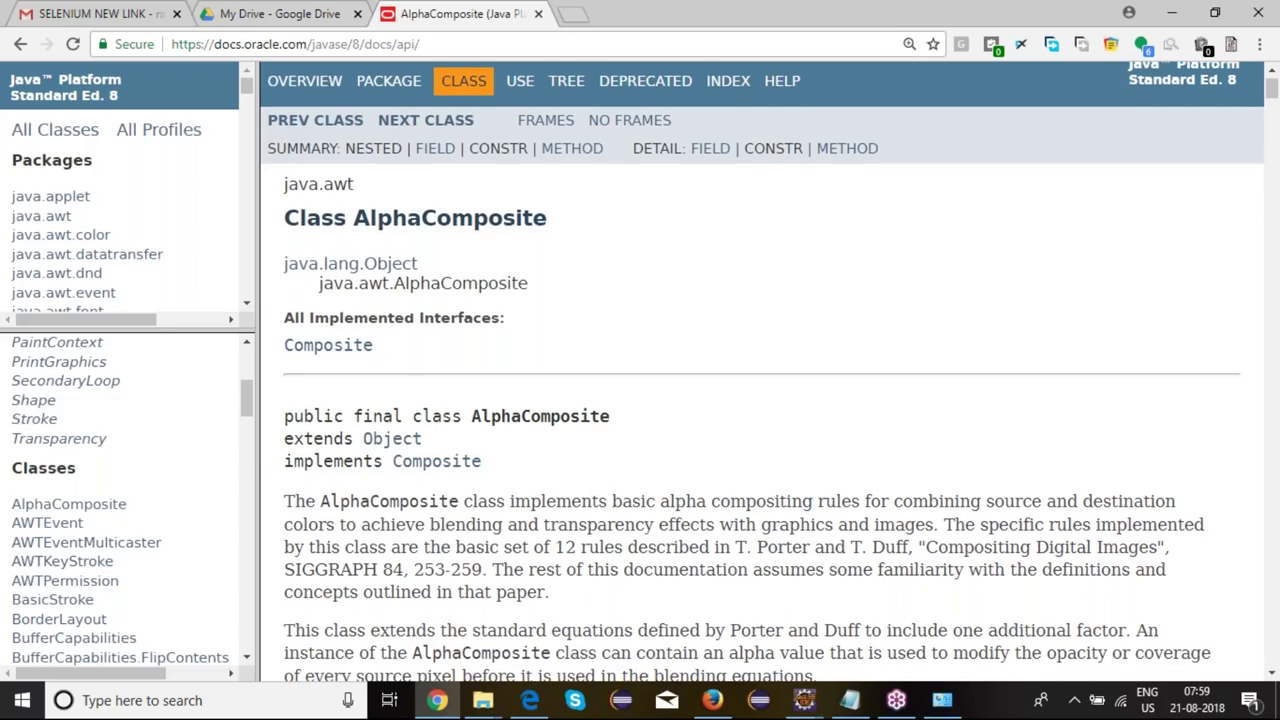
scroll(760, 400, down, 5)
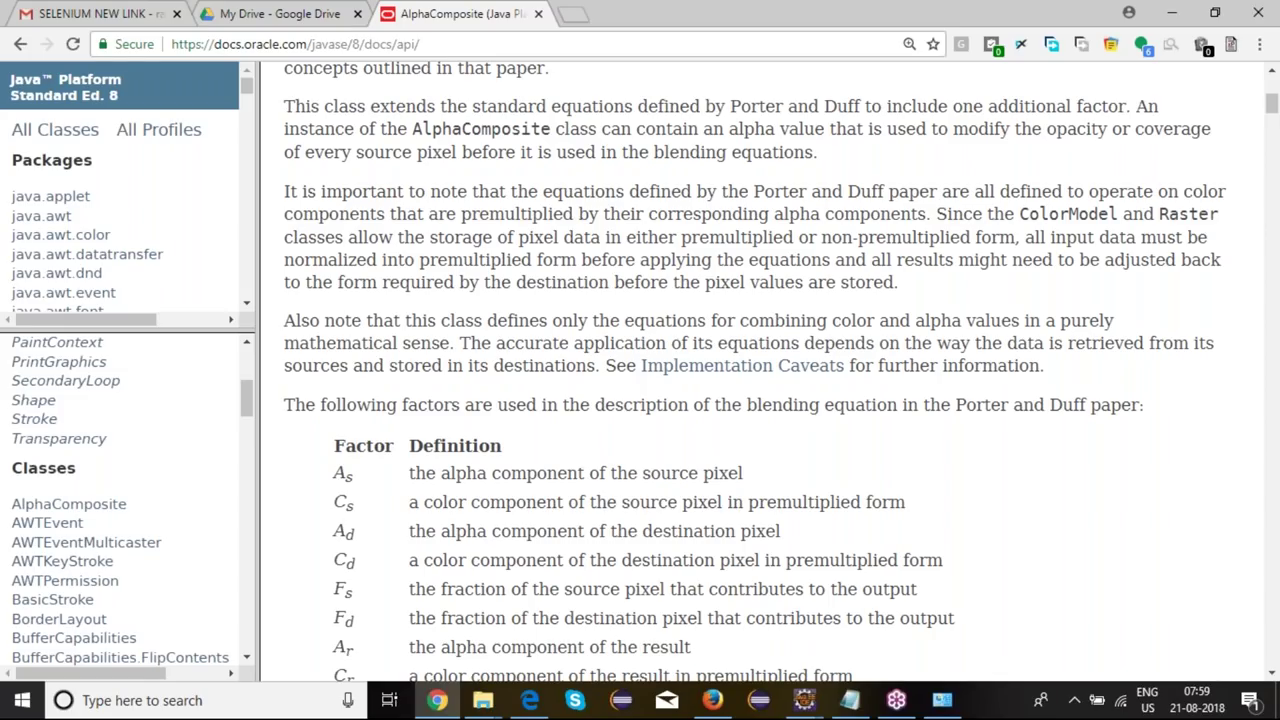
scroll(750, 370, down, 10)
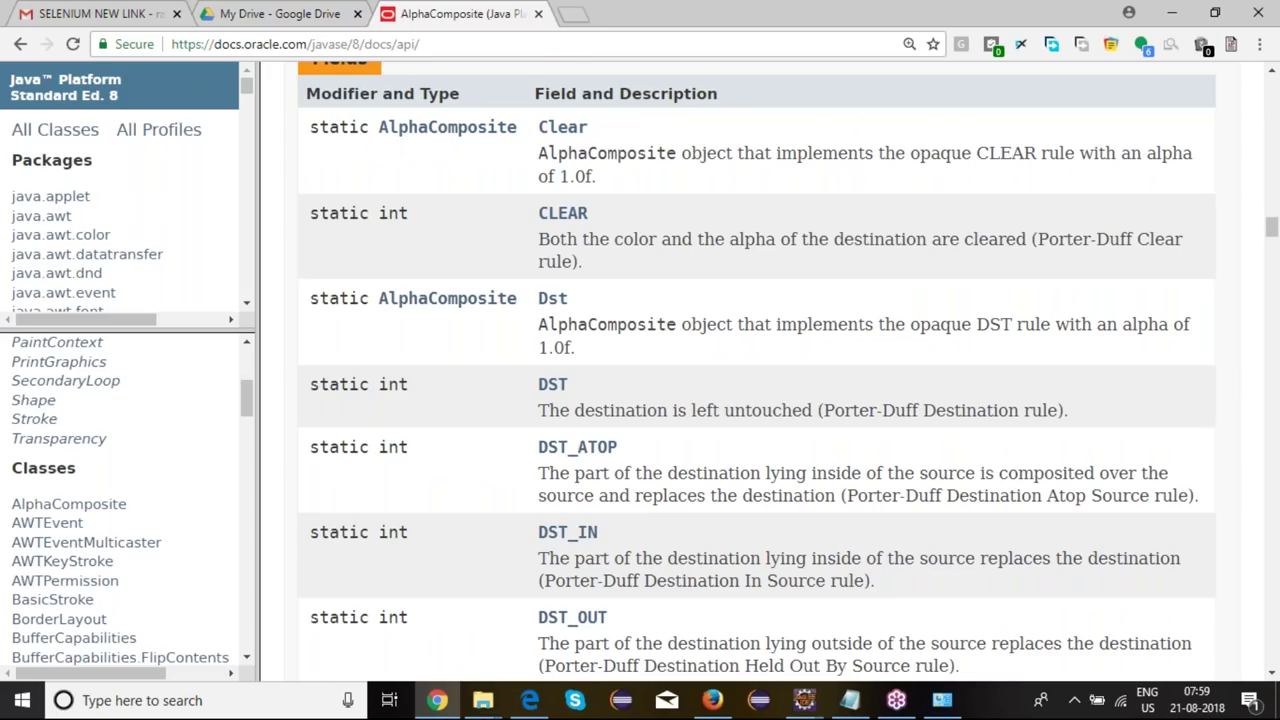
scroll(750, 370, down, 18)
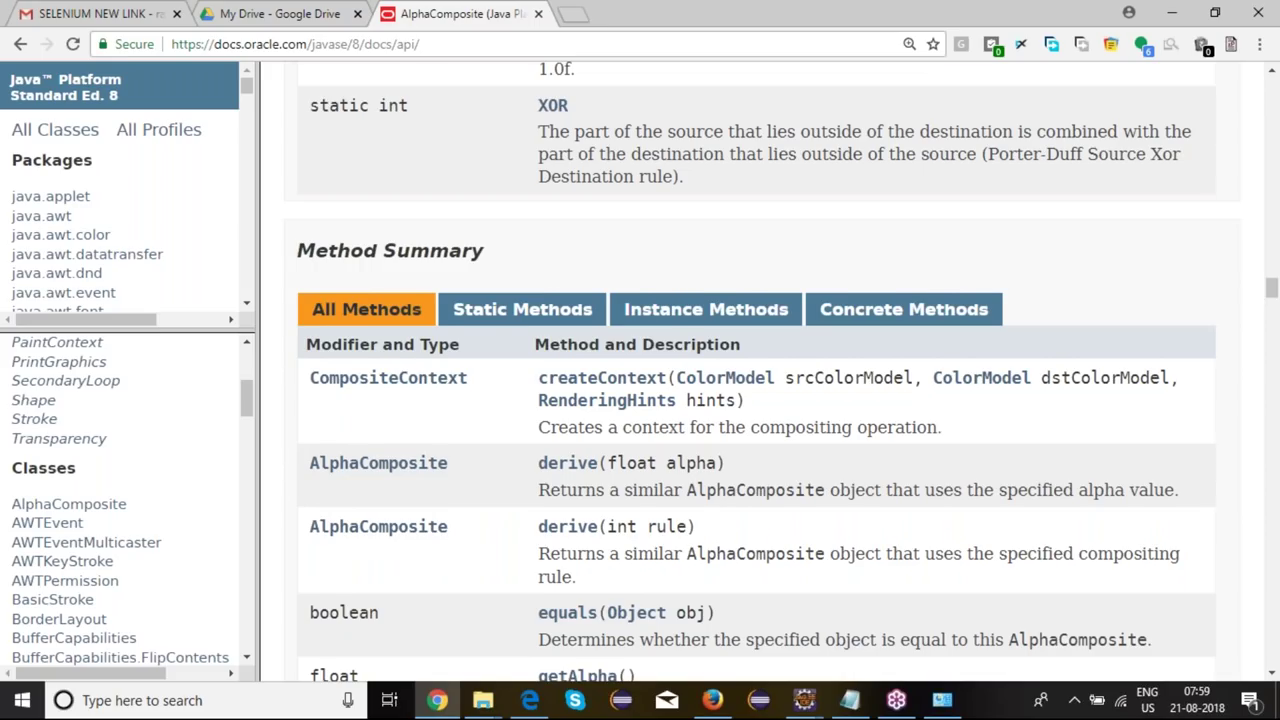
scroll(750, 370, down, 1)
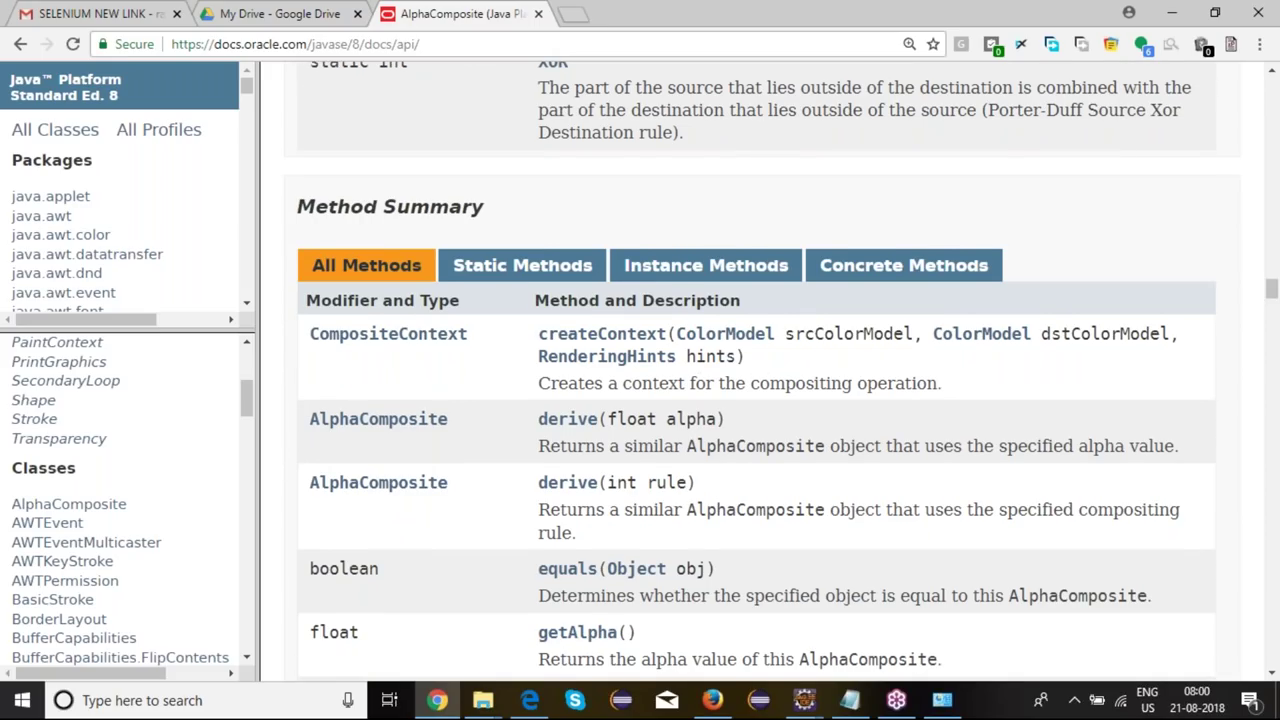
scroll(750, 370, down, 10)
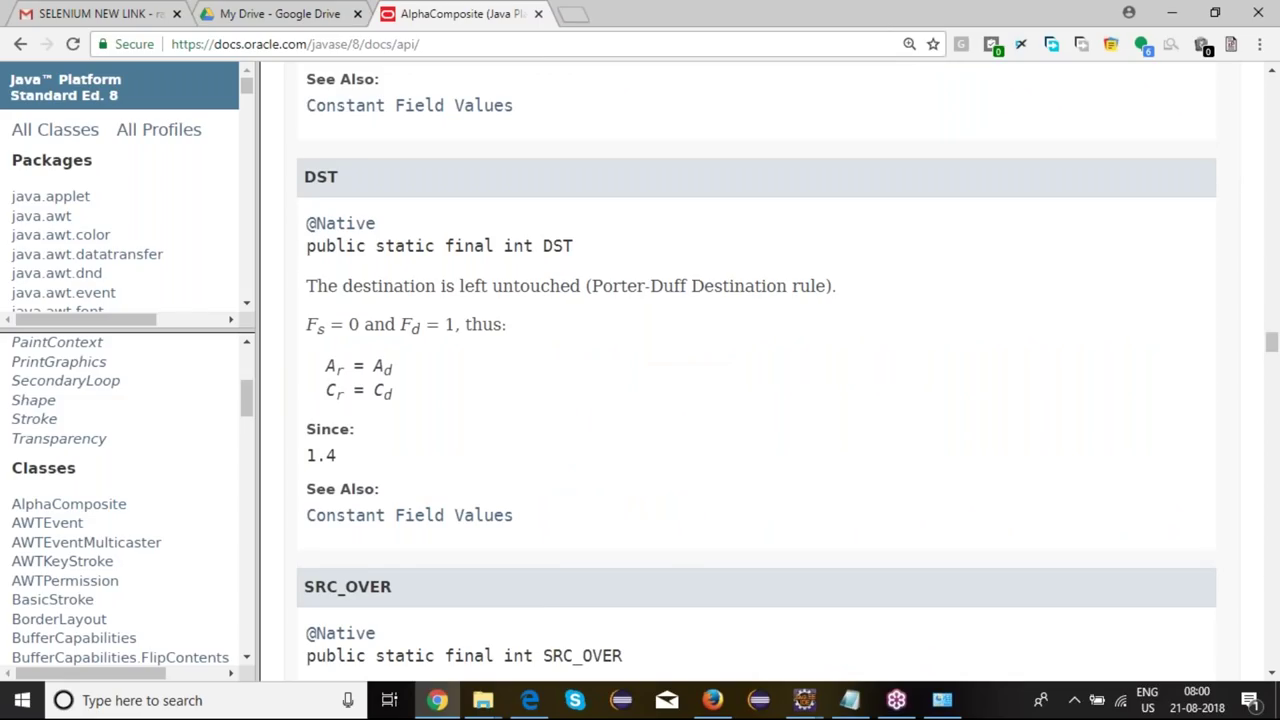
Step: Open the Applet class of the java.applet package and examine its nested classes, fields, constructors and methods
click(76, 497)
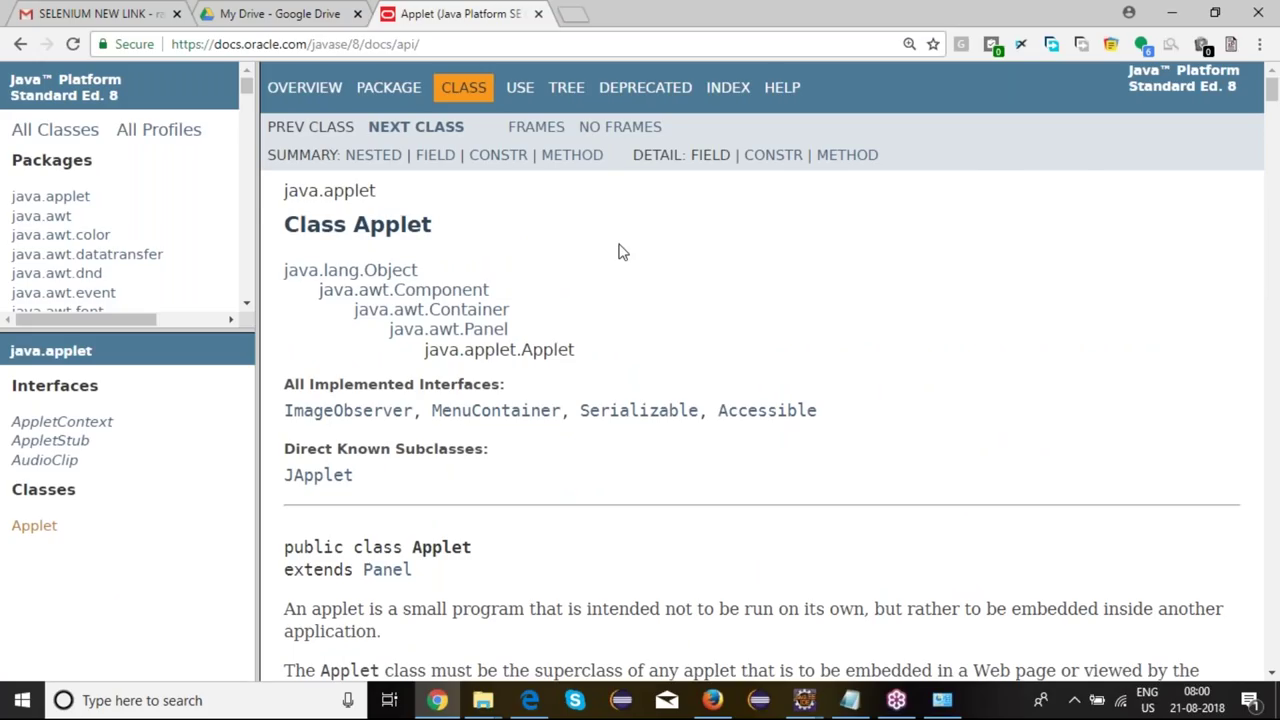
scroll(618, 252, down, 6)
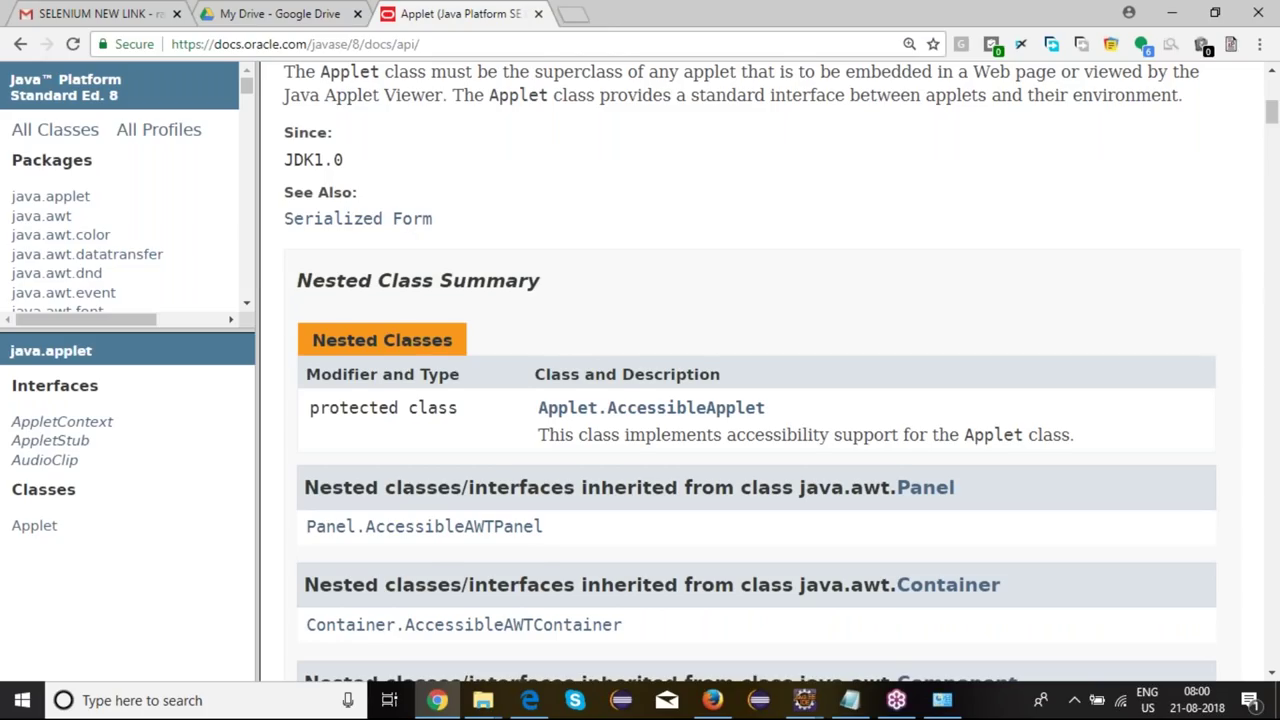
scroll(750, 370, down, 6)
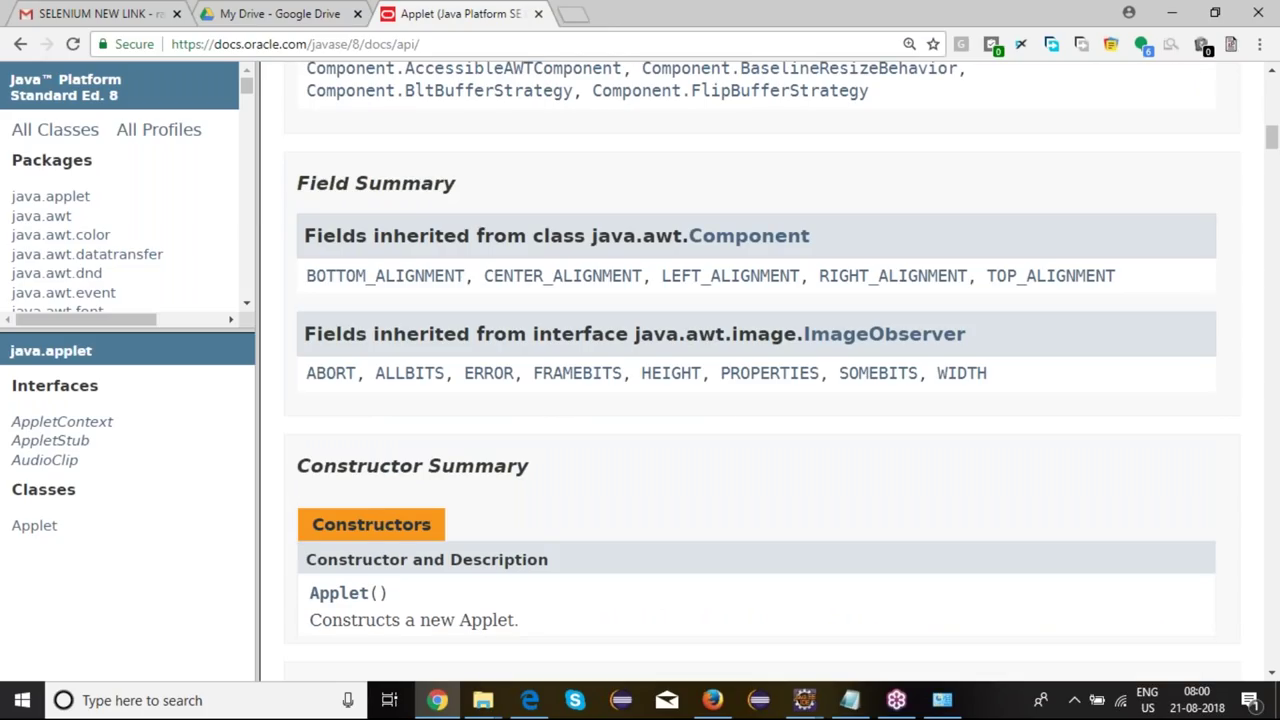
scroll(750, 370, down, 4)
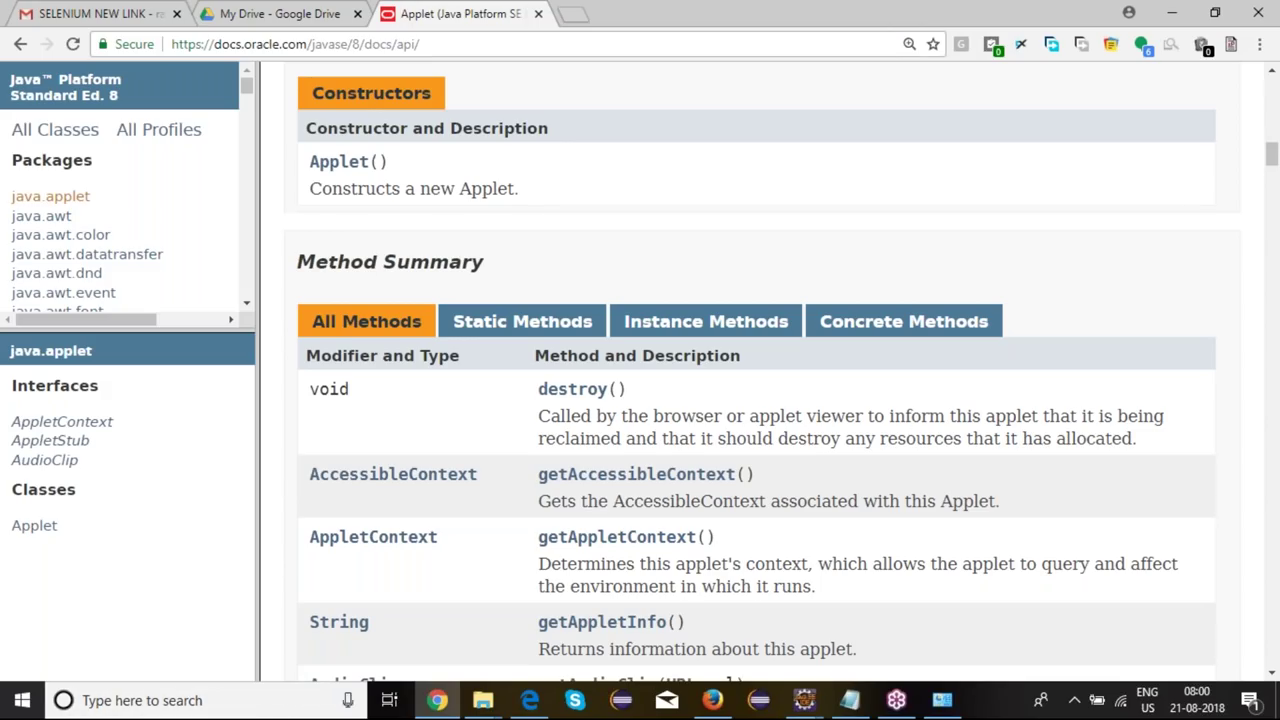
Step: Switch to the Eclipse window with the pythonprojects workspace and open the wizard for creating a new project
click(806, 700)
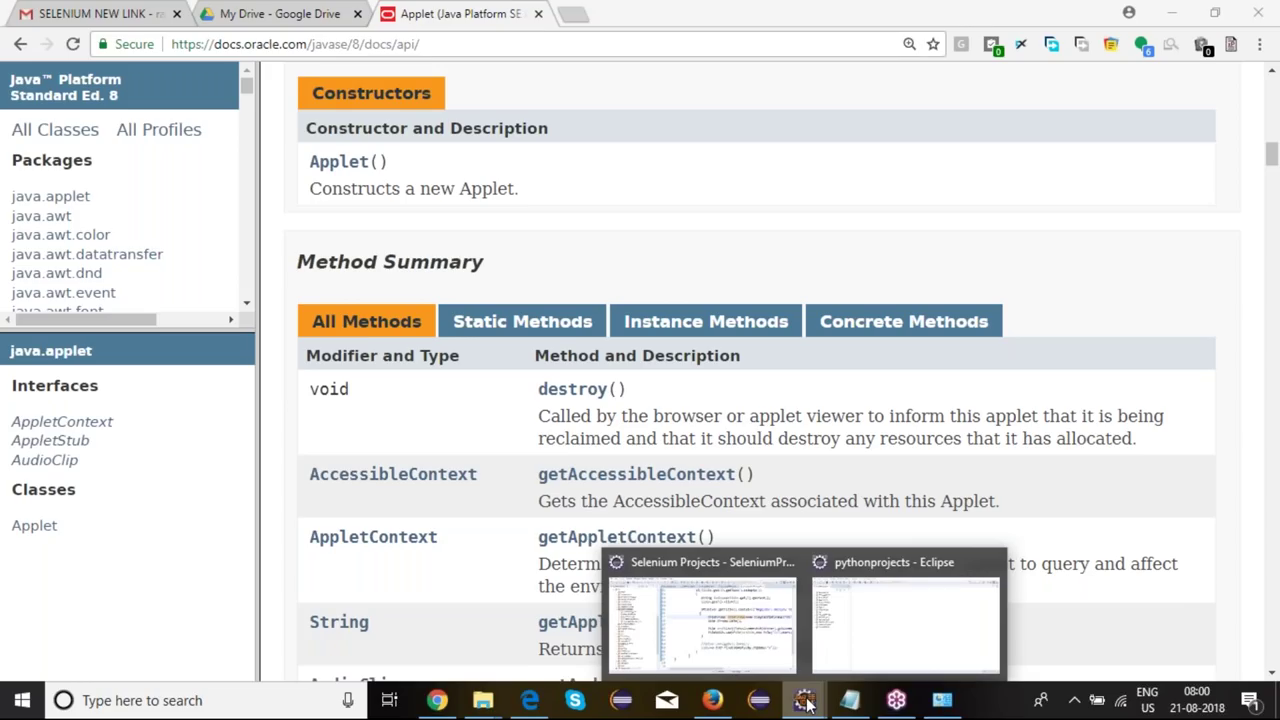
click(905, 615)
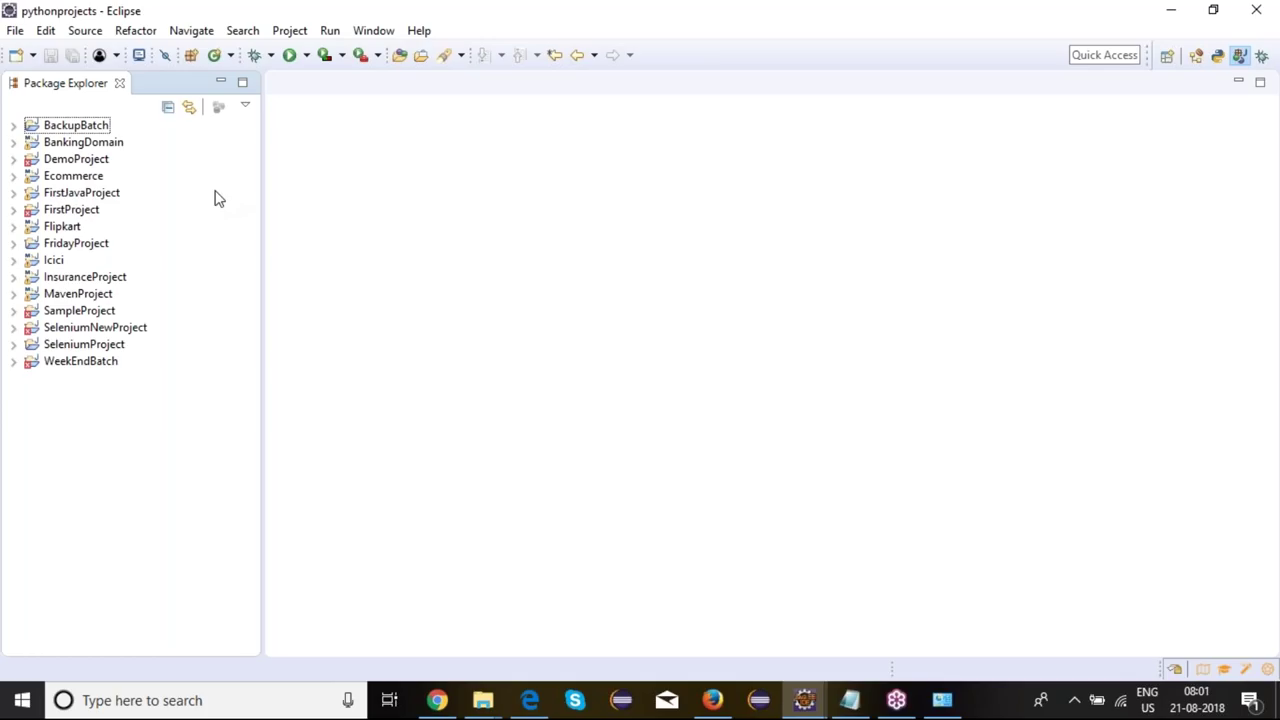
click(15, 33)
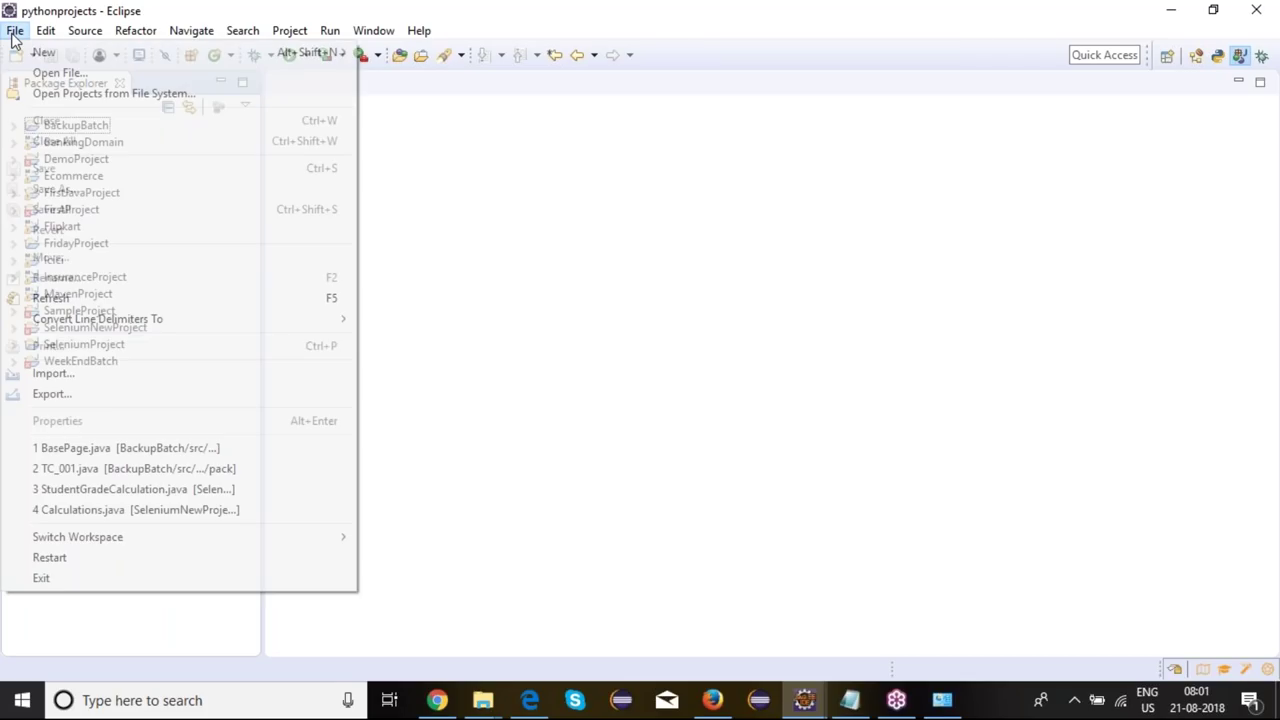
mouse_move(46, 31)
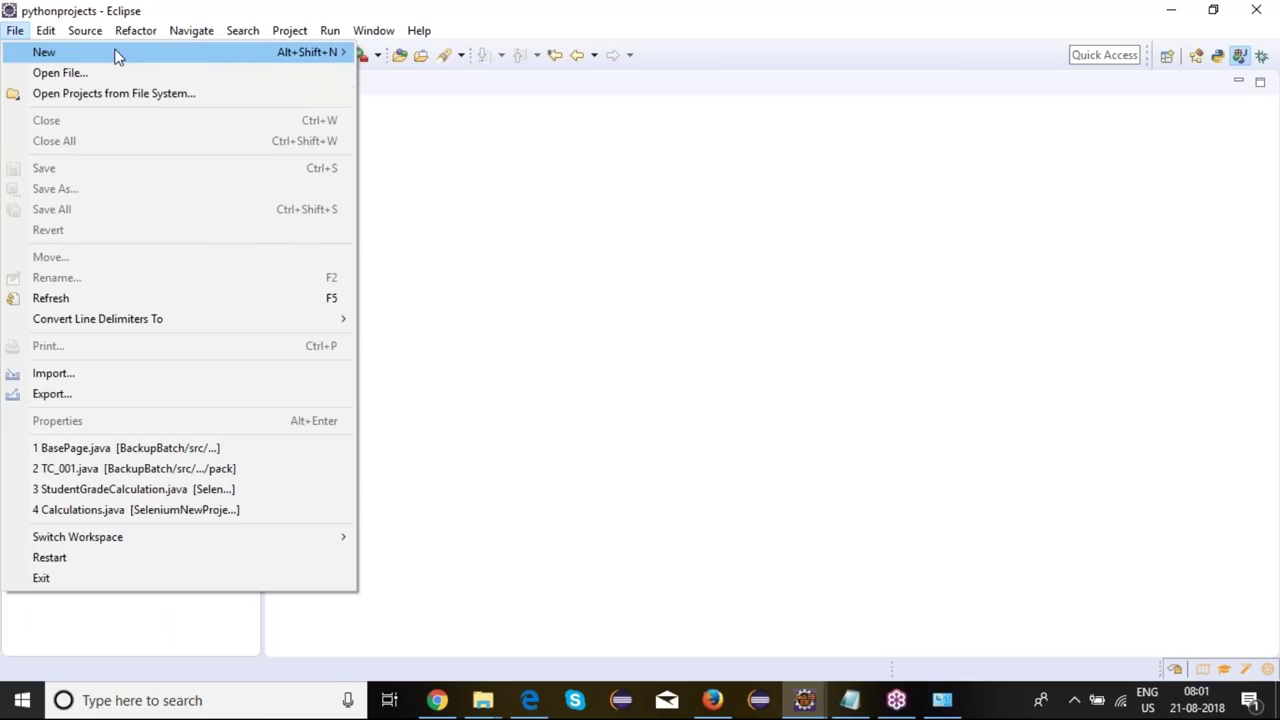
mouse_move(237, 52)
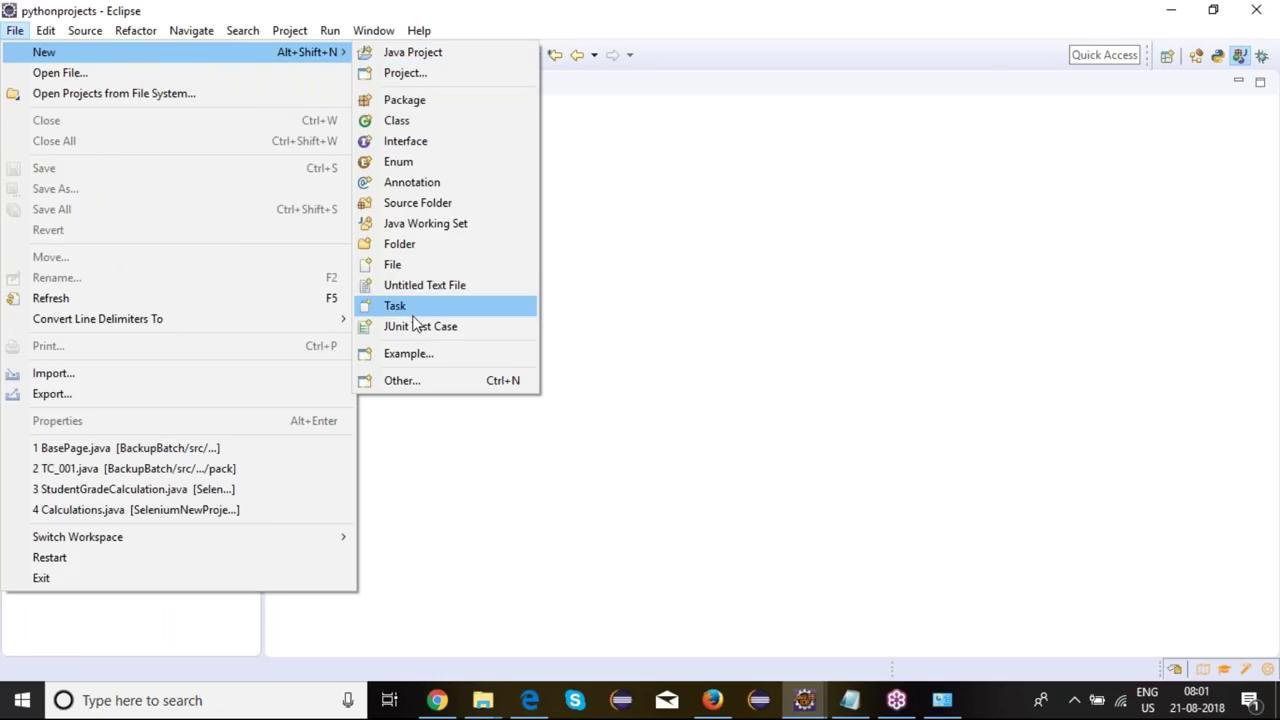
click(476, 86)
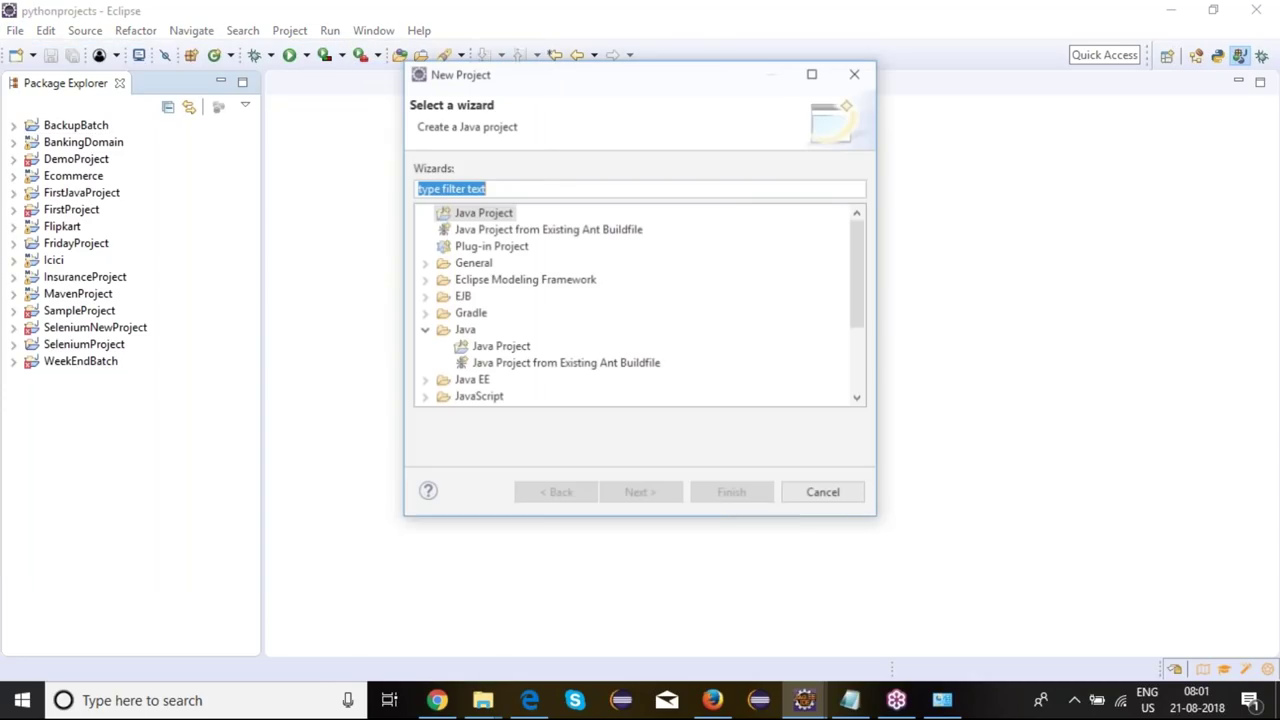
Step: Choose the Java Project wizard from the Java category and continue to the project settings
click(424, 332)
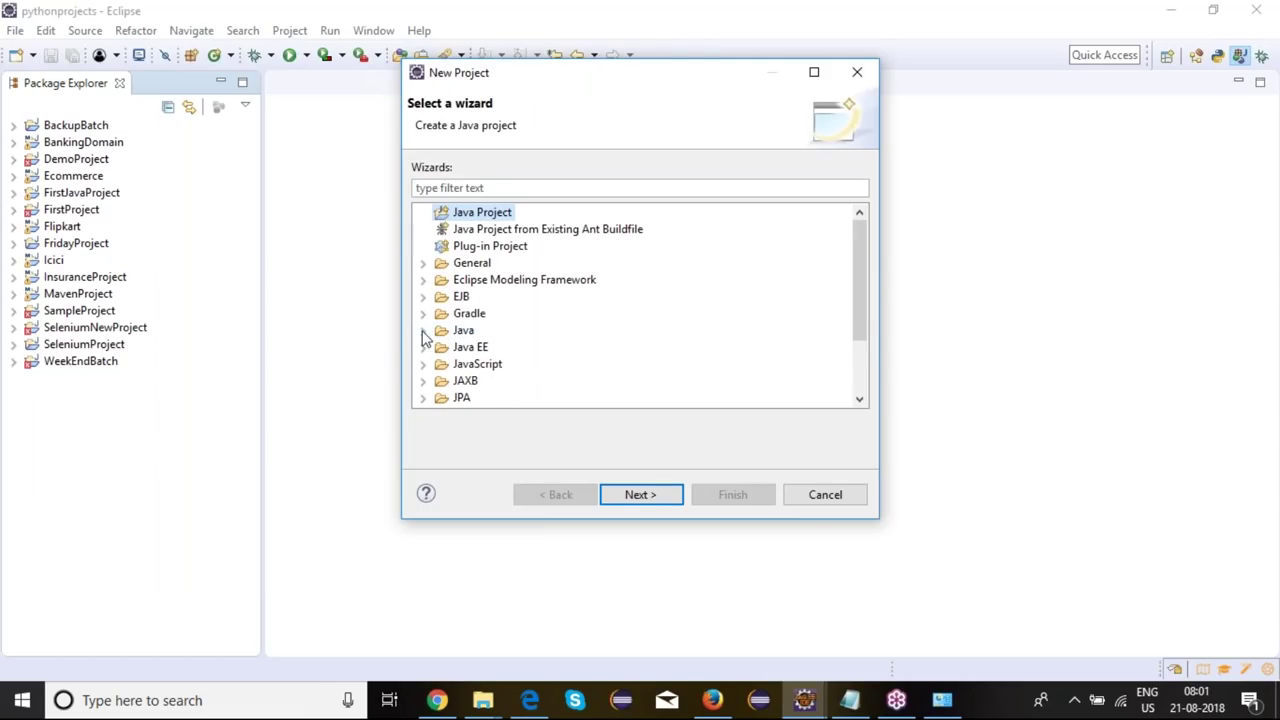
click(423, 334)
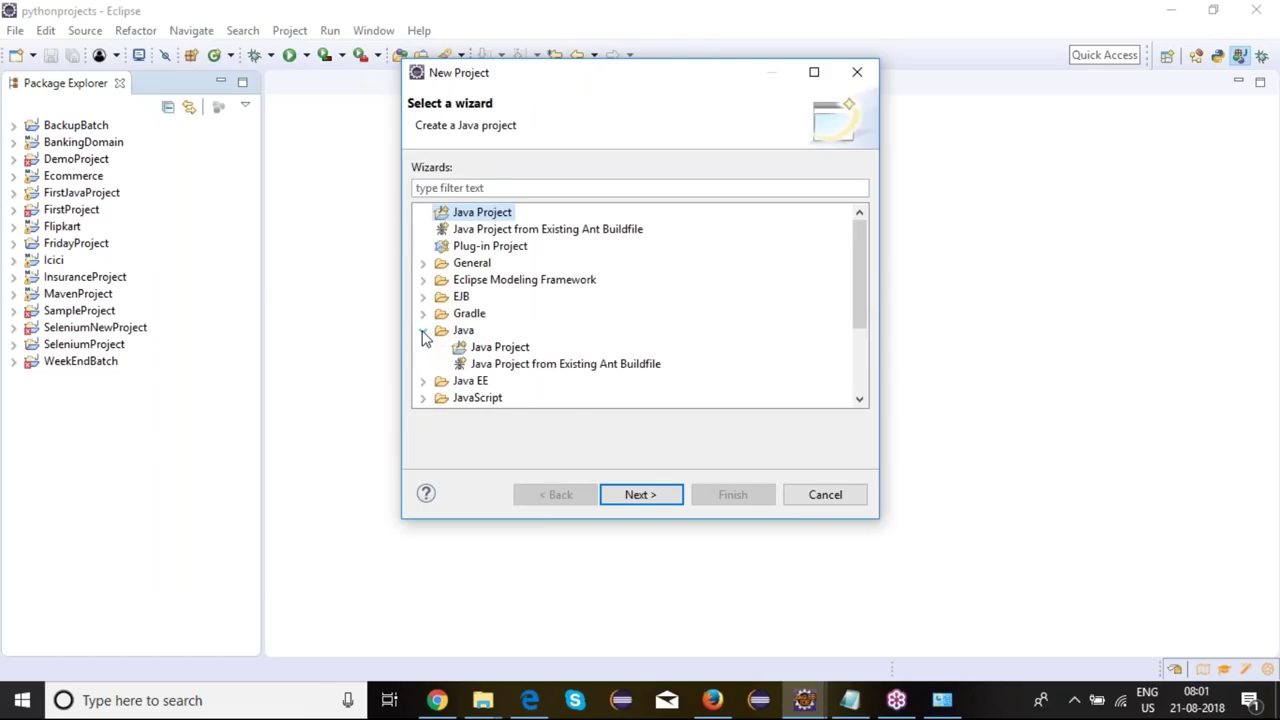
click(486, 352)
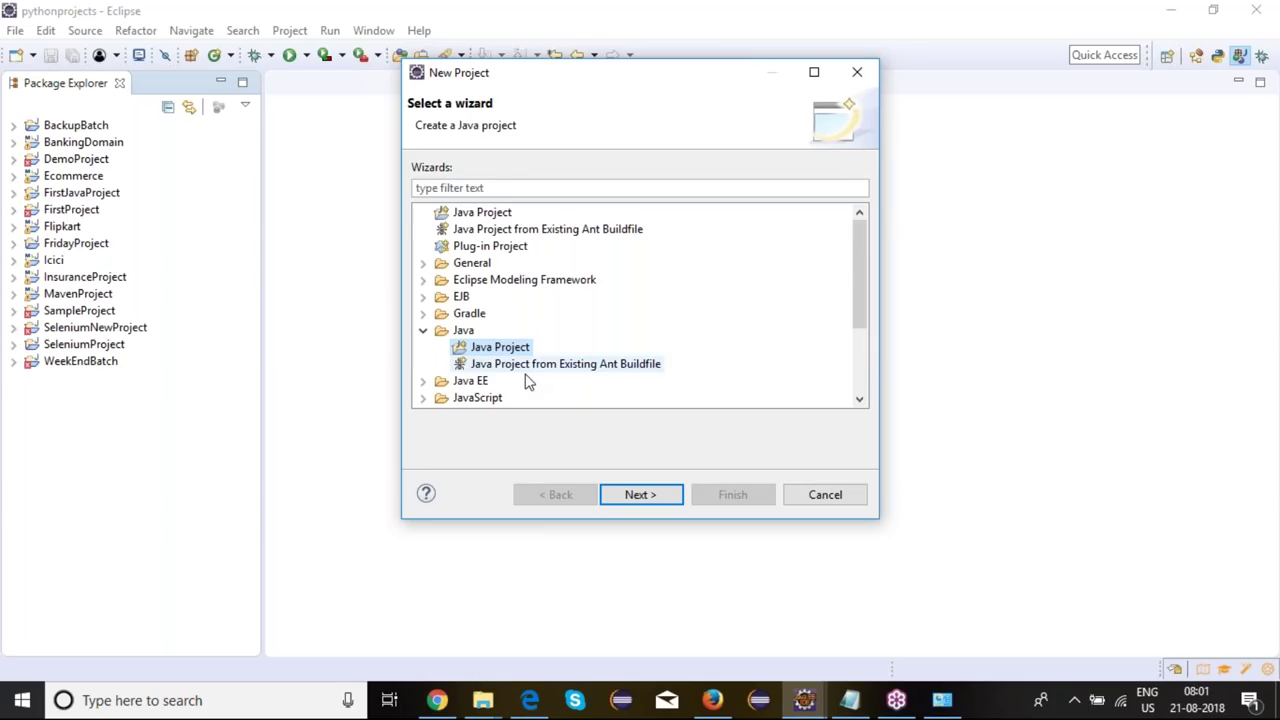
click(636, 496)
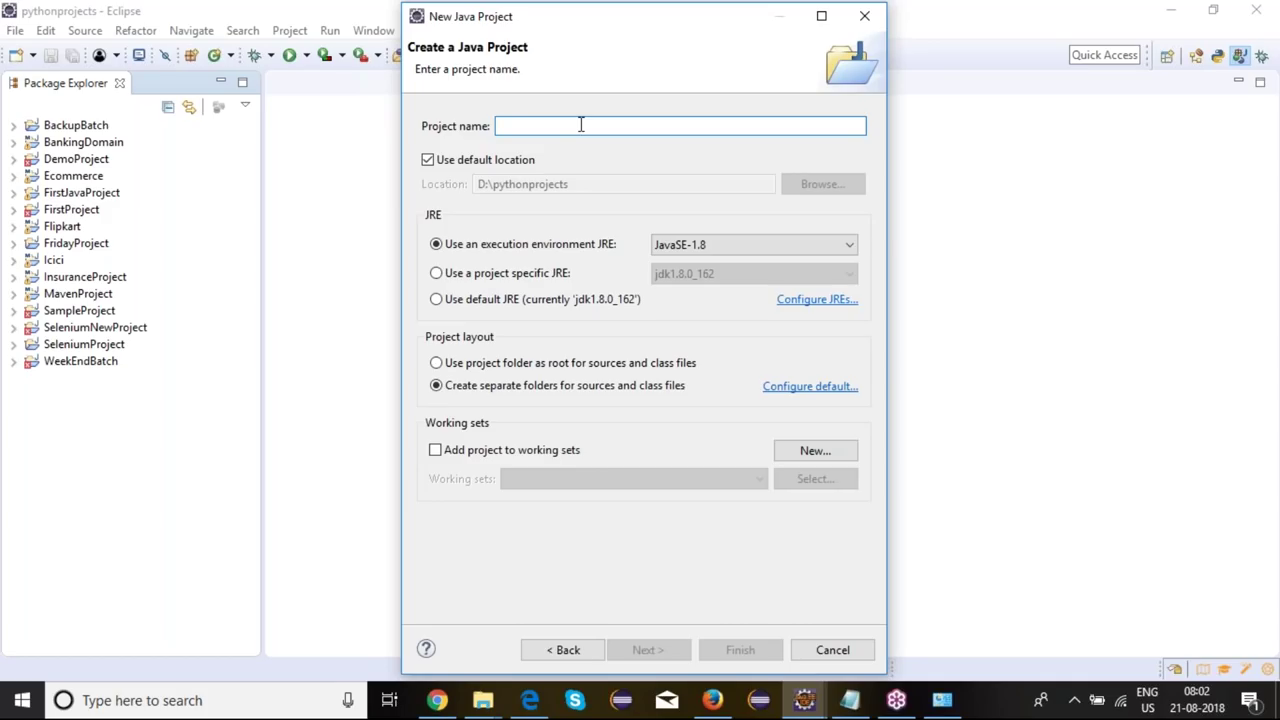
Step: Name the new Java project DurgaSoftMorningBatch
text(Du)
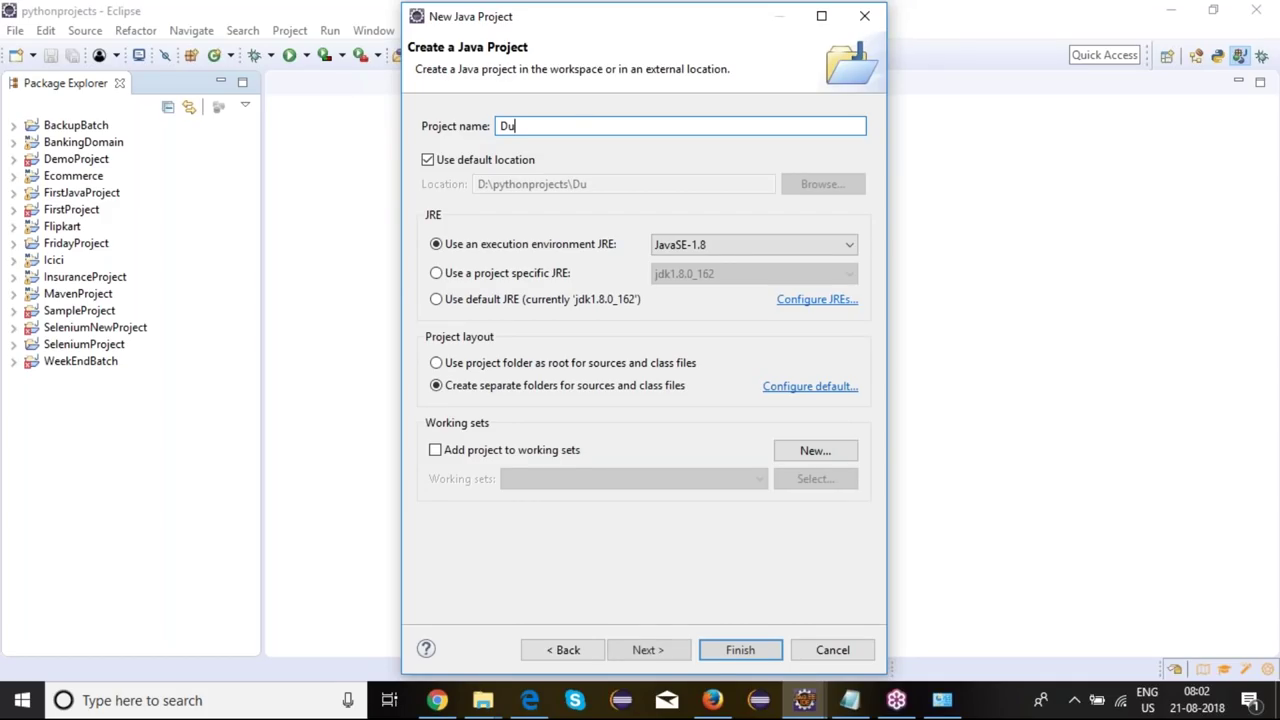
text(rgaSoftMorning)
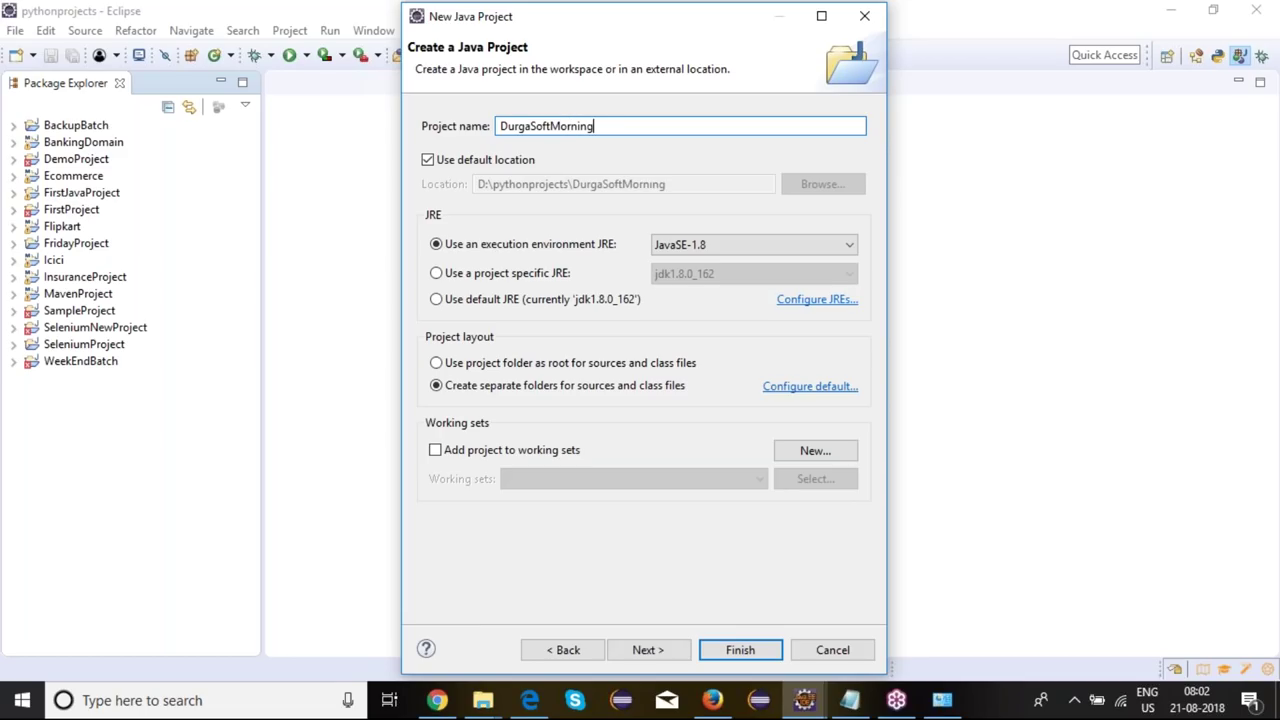
text(BAtch)
key(BackSpace)
key(BackSpace)
key(BackSpace)
key(BackSpace)
text(atch)
drag(640, 126, 497, 127)
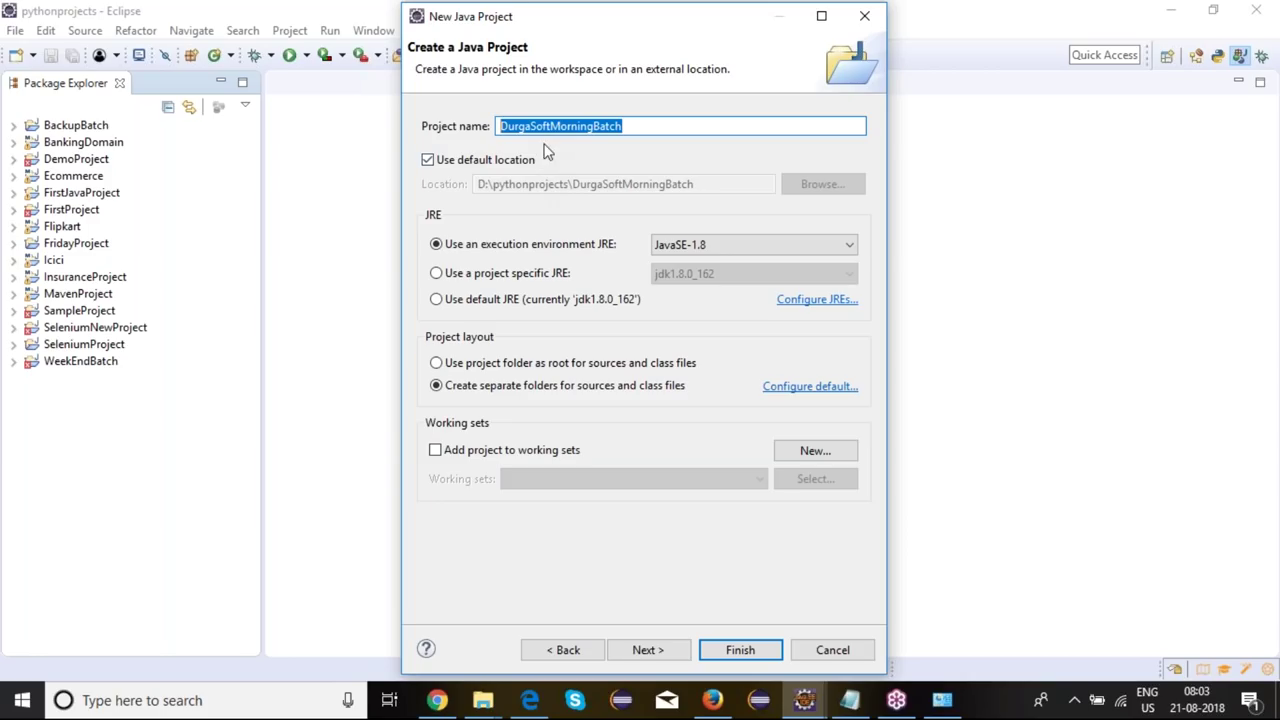
Step: Try a custom project location and the JavaSE-9 execution environment, returning to the default location and JavaSE-1.8
click(428, 161)
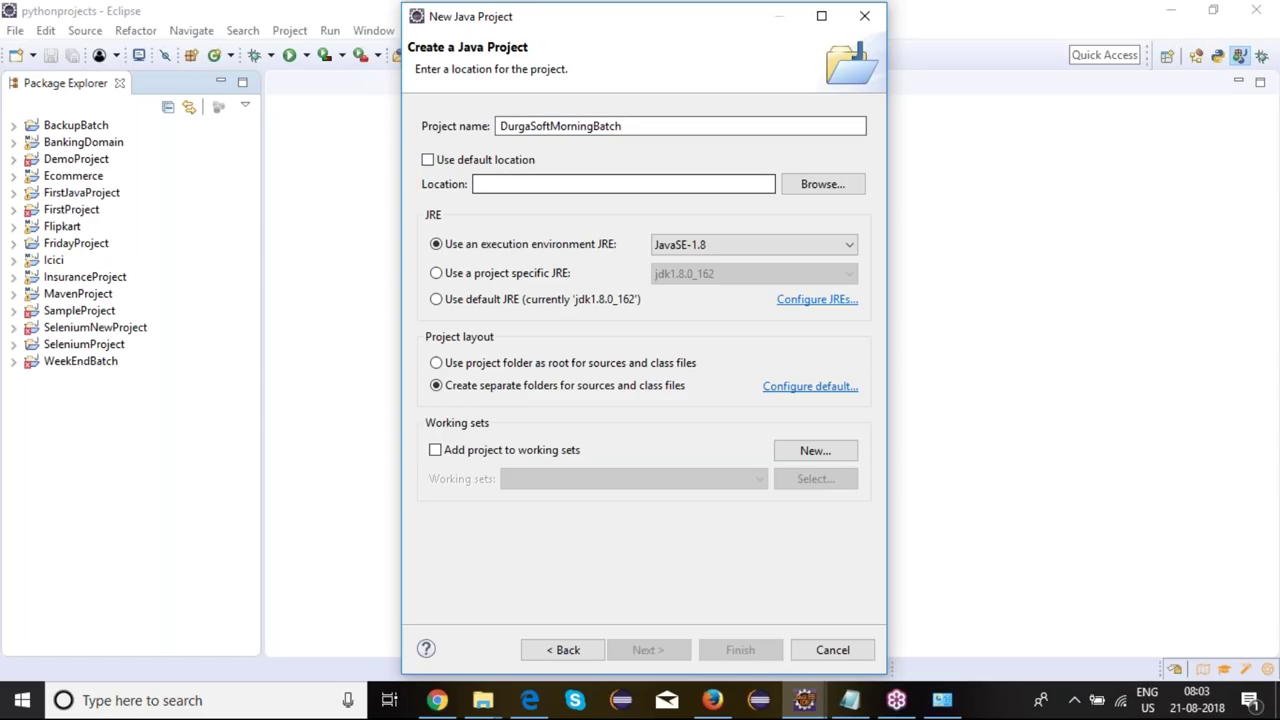
click(428, 161)
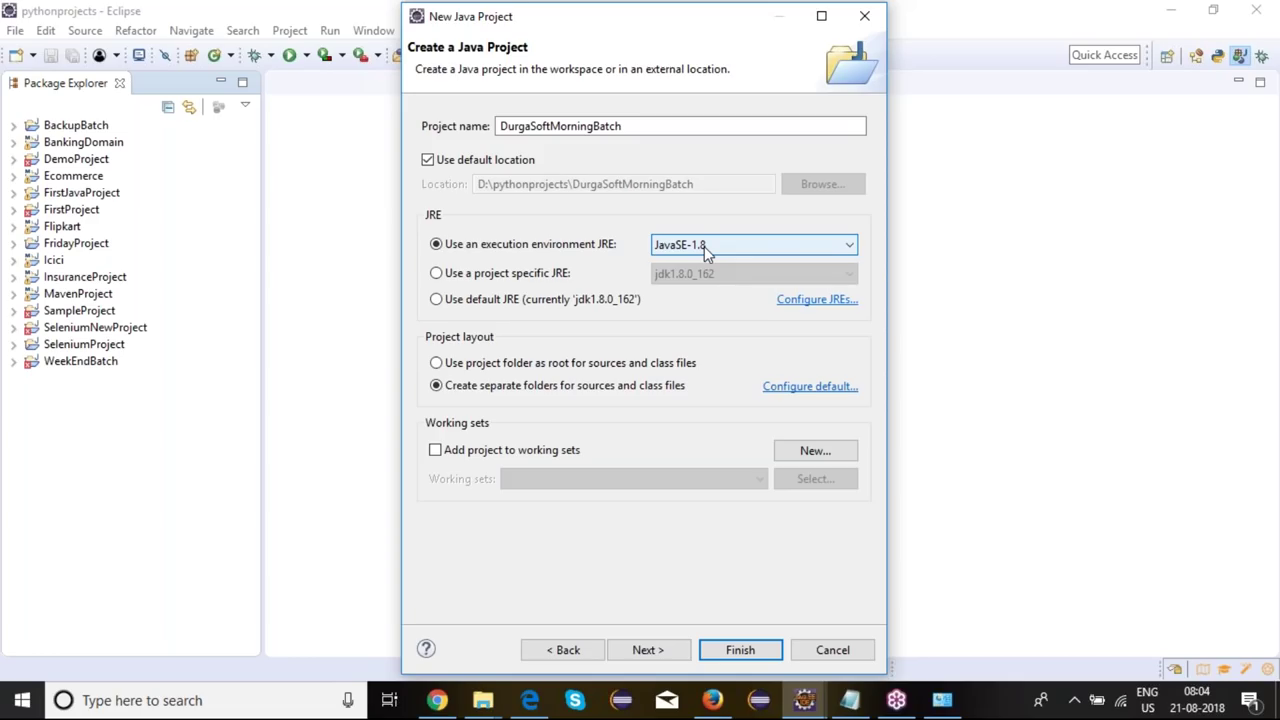
click(704, 246)
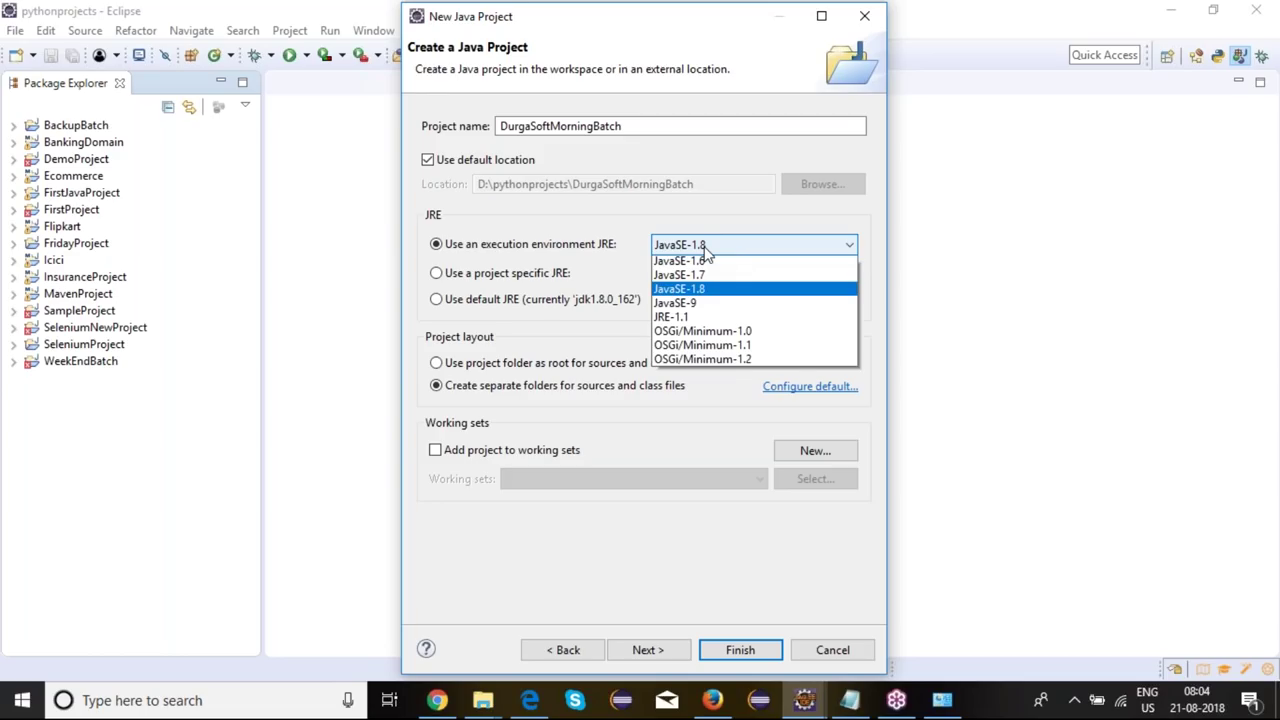
click(698, 390)
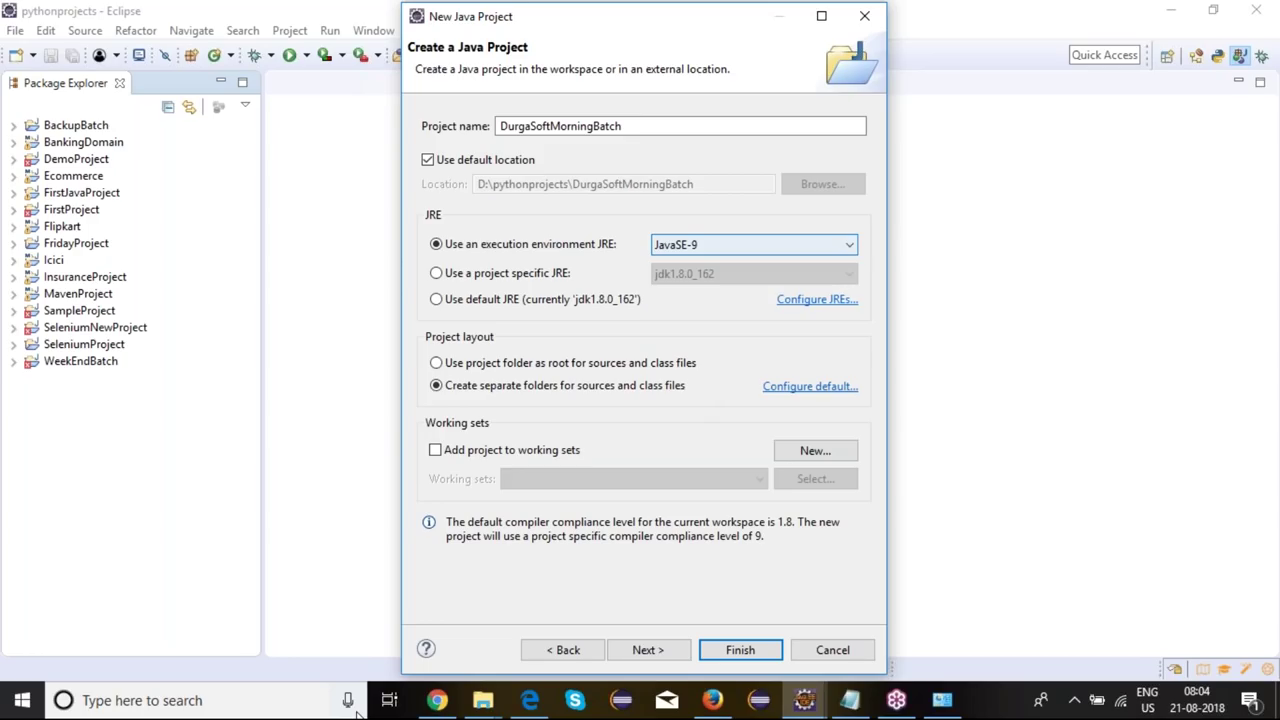
click(830, 248)
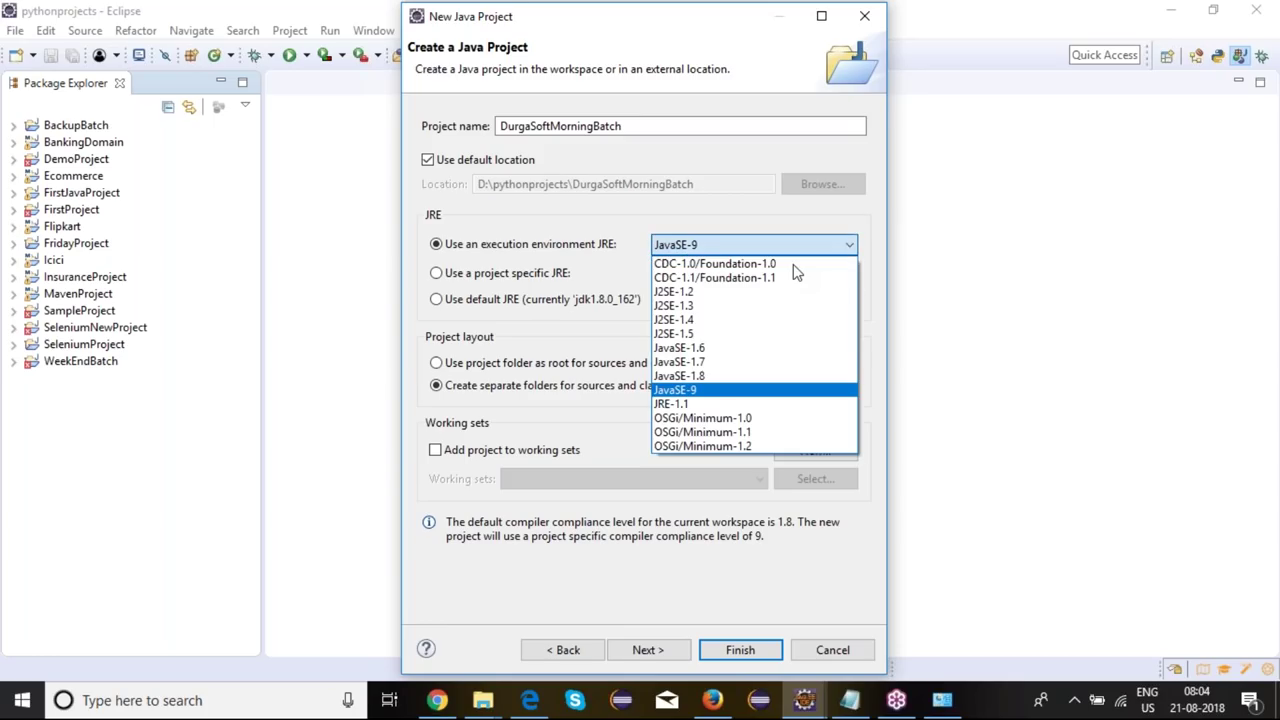
click(722, 376)
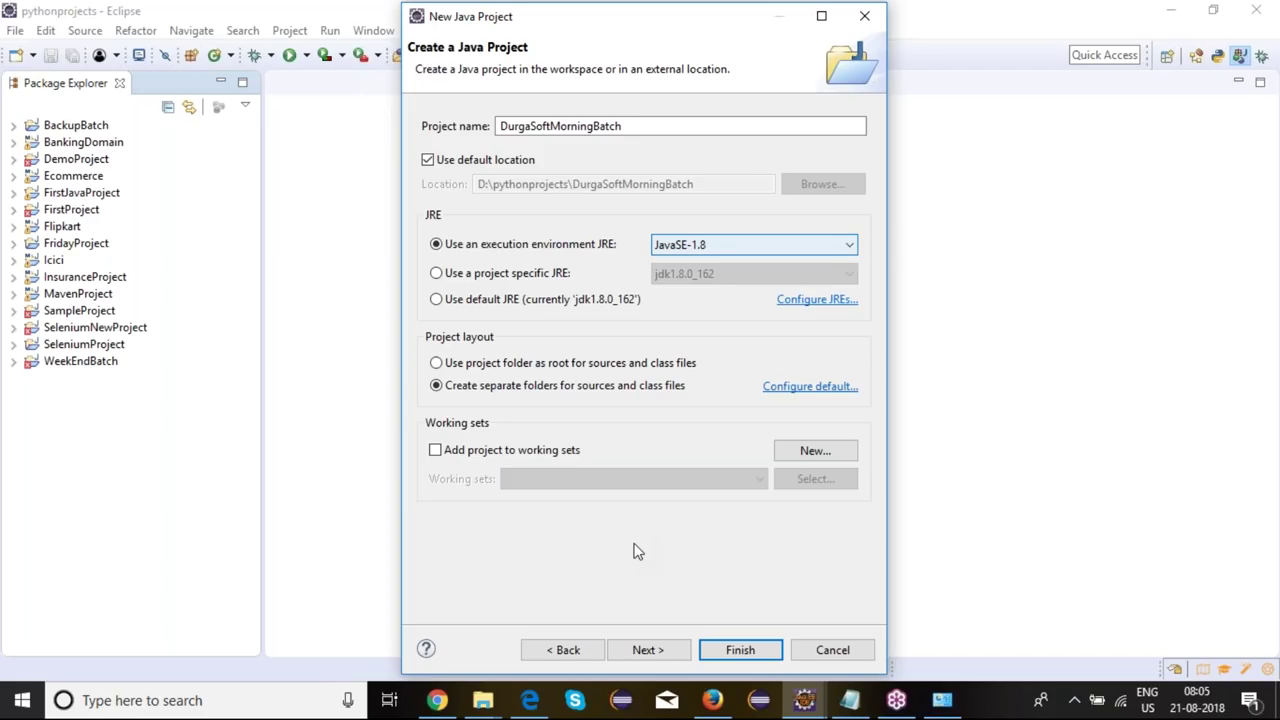
Step: Continue to the Java build settings and examine the JARs inside the JRE System Library on the build path
click(645, 653)
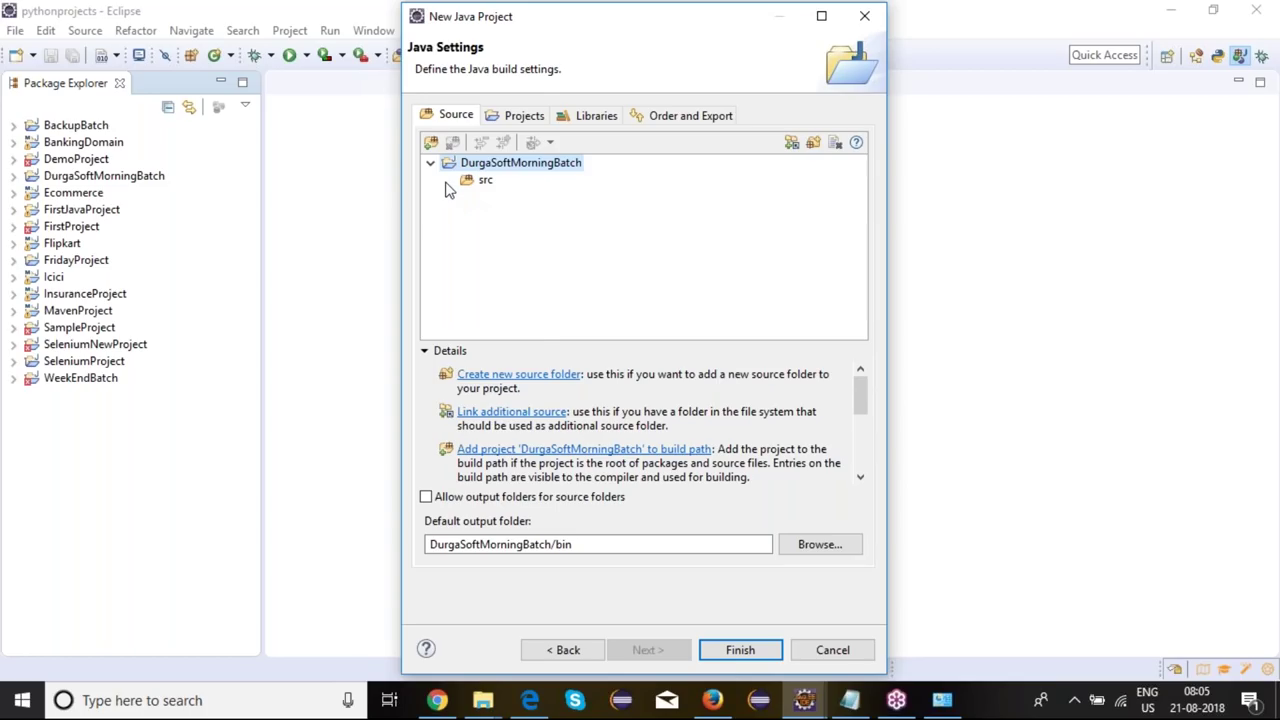
click(590, 118)
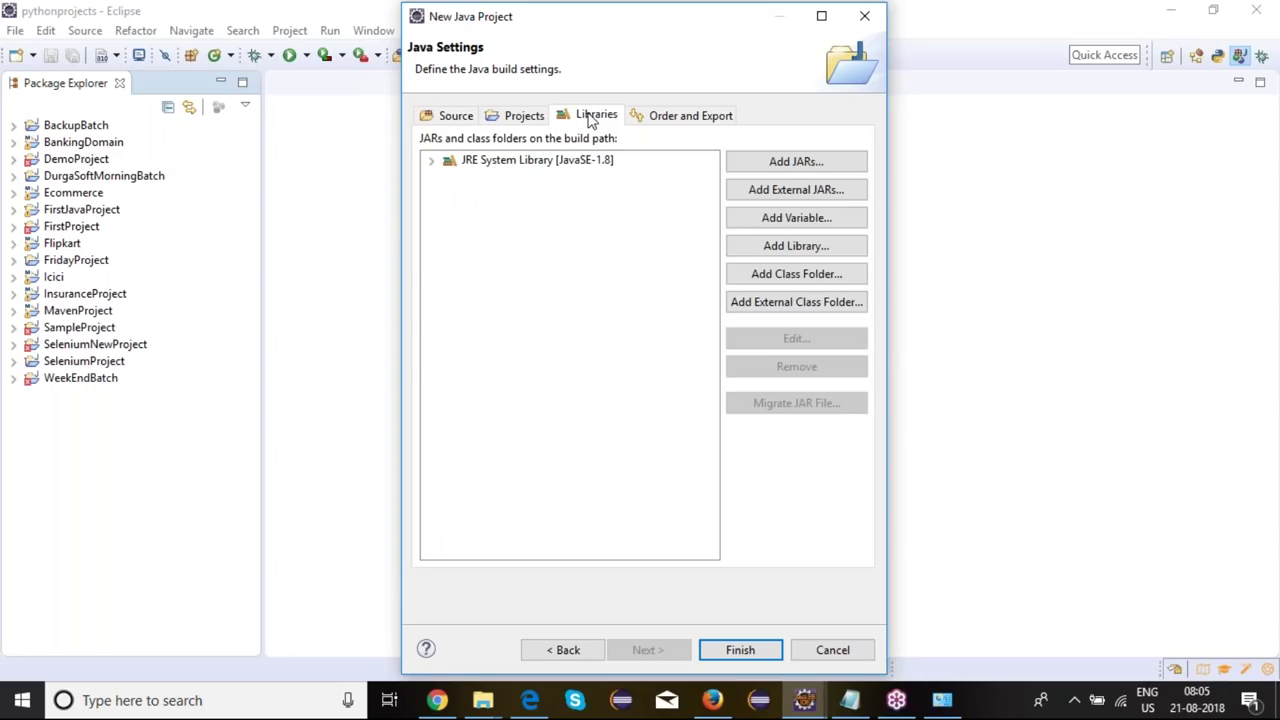
click(559, 163)
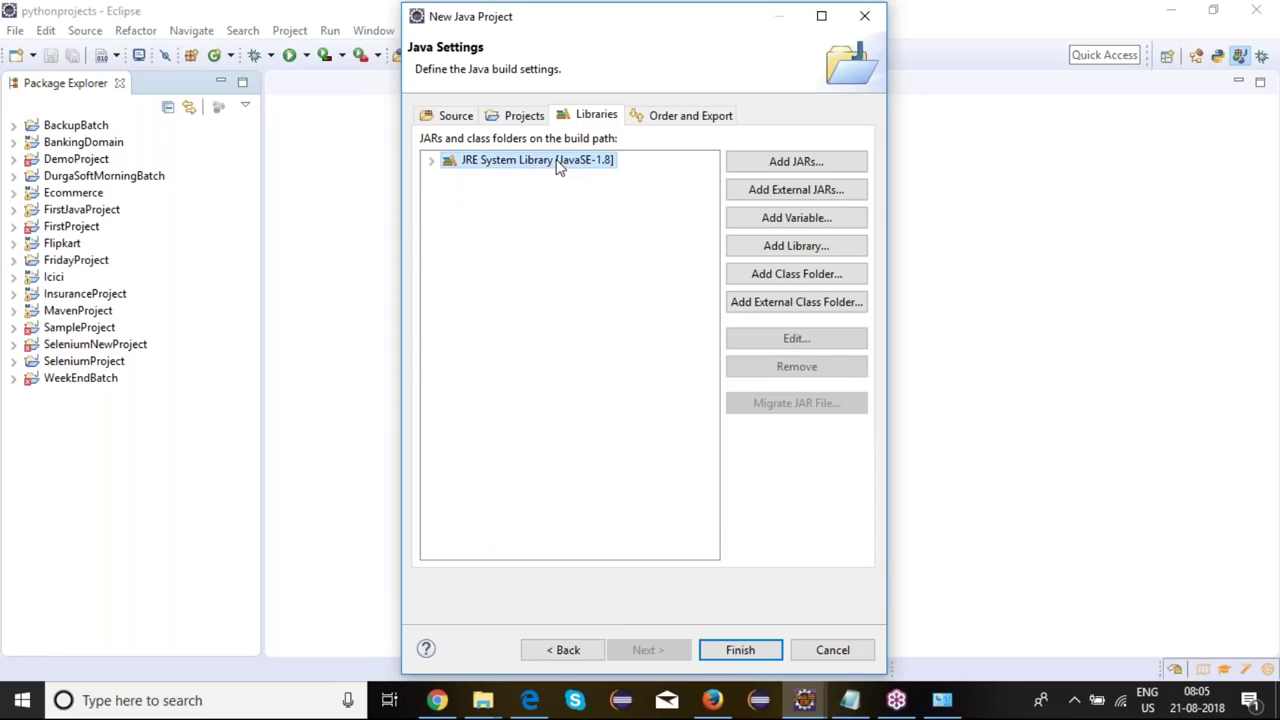
double_click(559, 163)
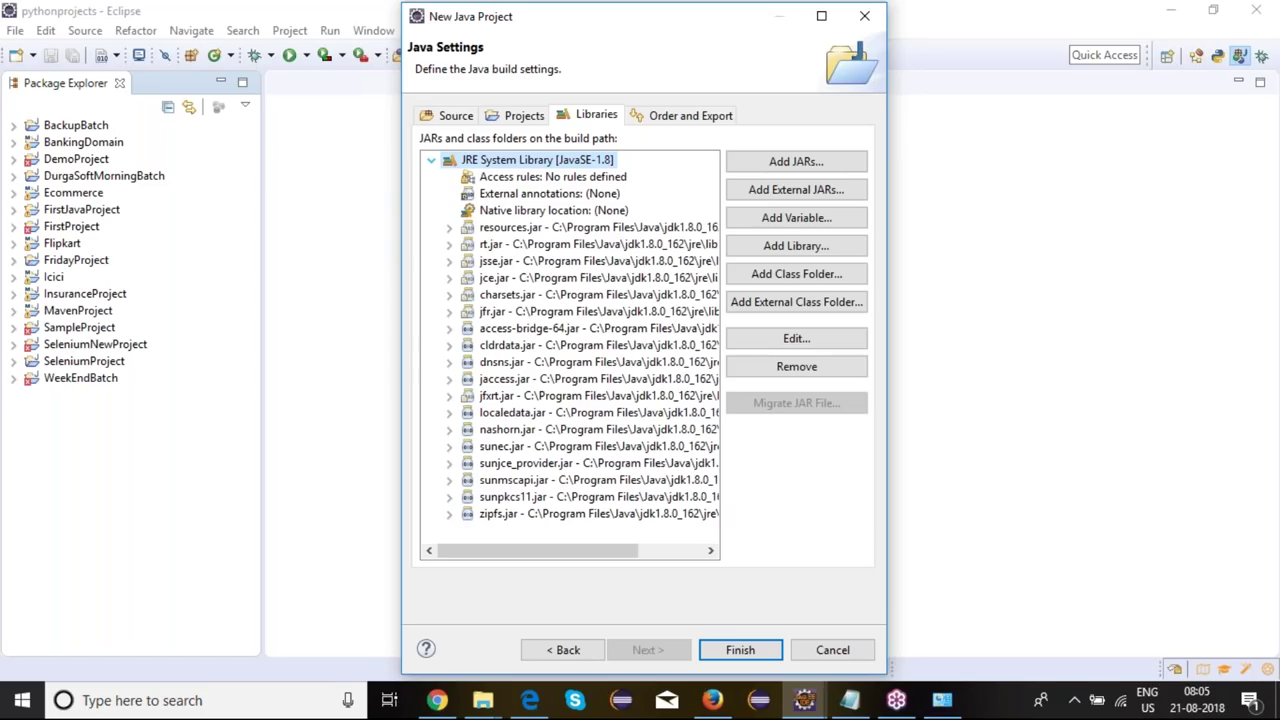
double_click(559, 163)
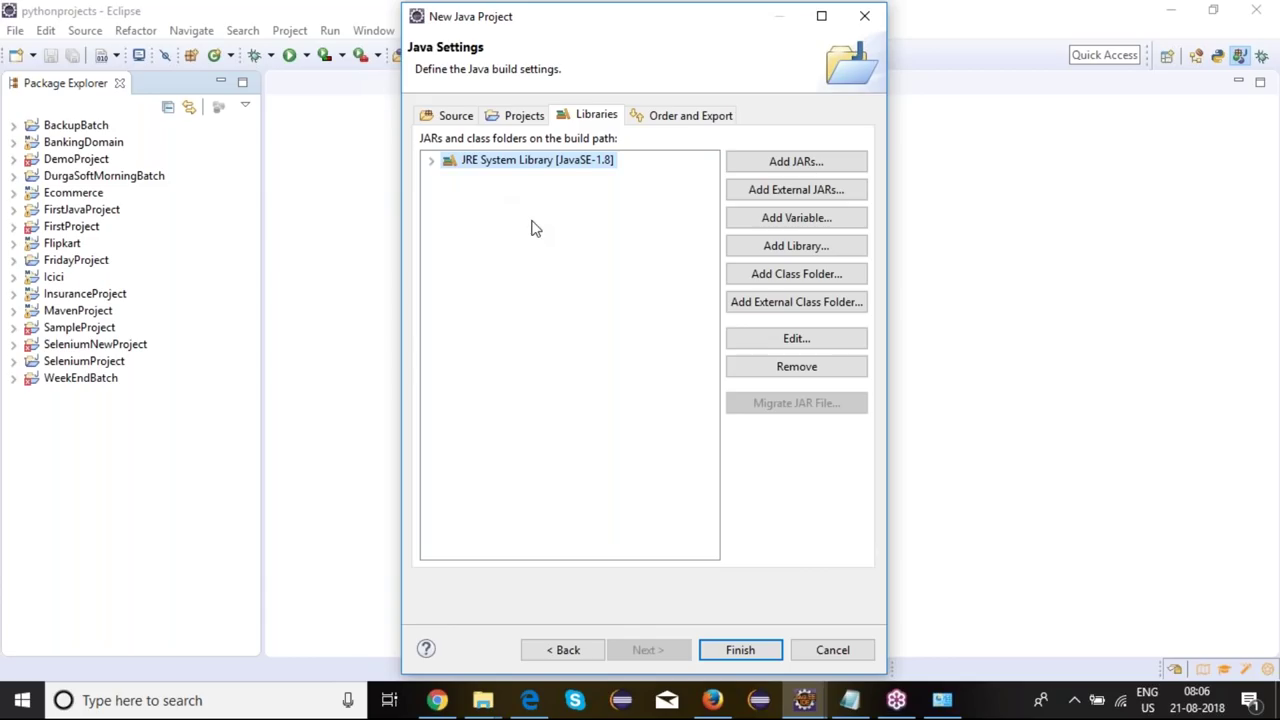
Step: Add the external JARs selenium-java-2.53.1 and selenium-java-2.53.1-srcs to the project's build path
click(783, 193)
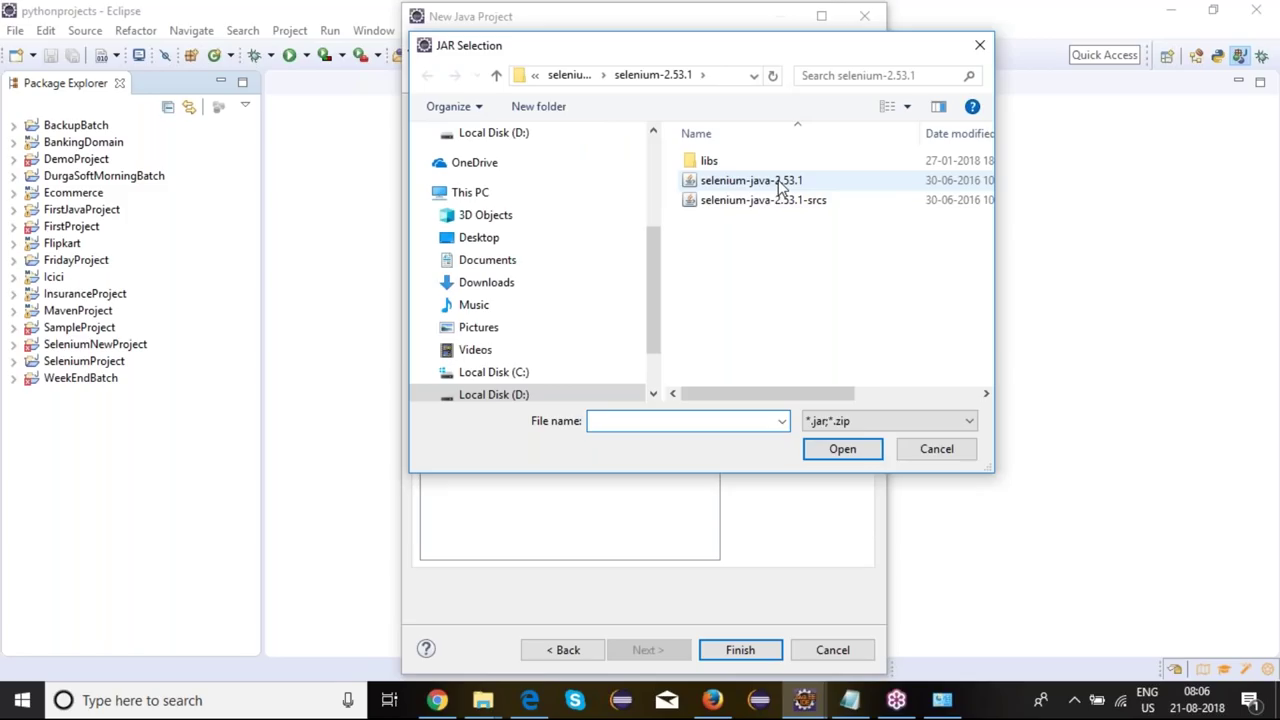
click(780, 183)
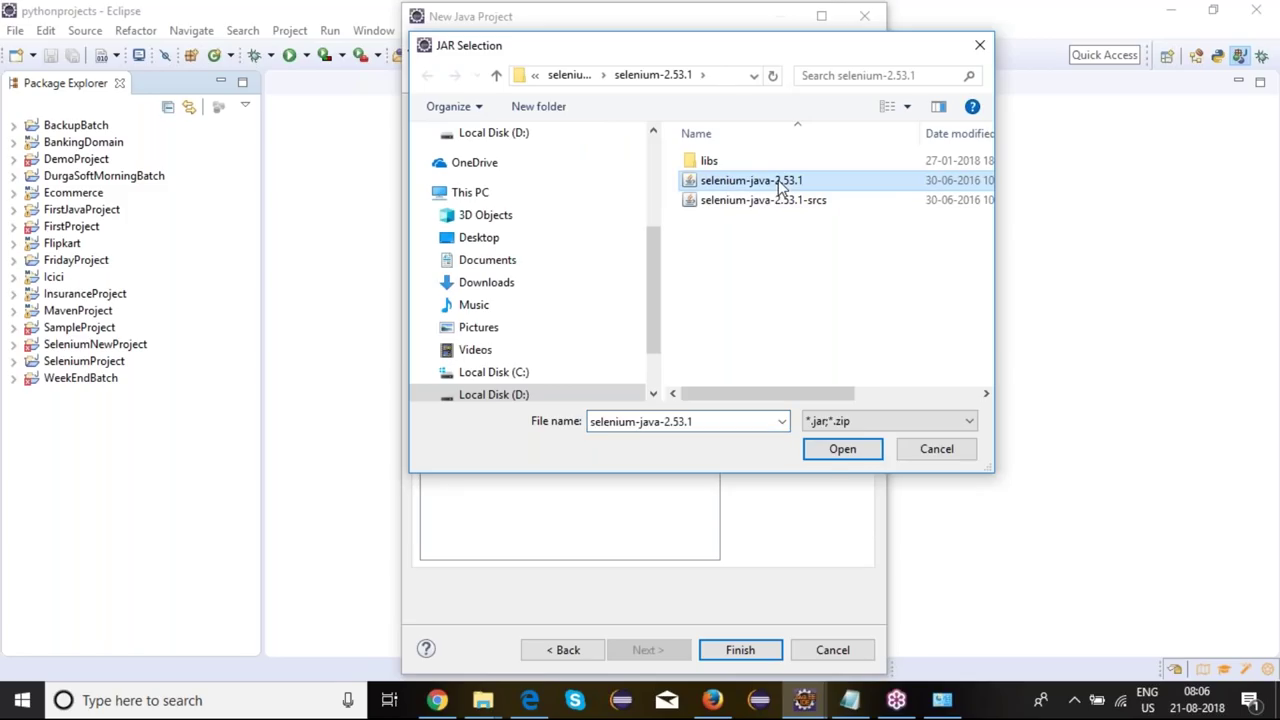
click(838, 452)
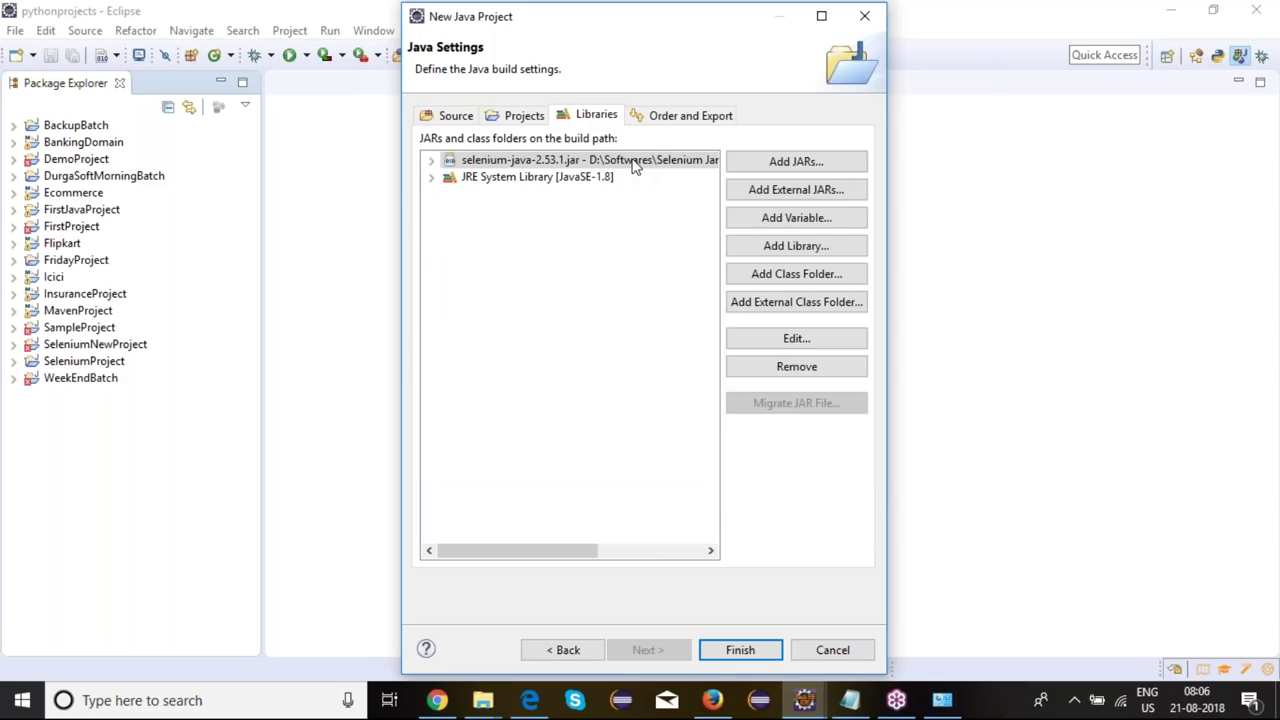
click(800, 192)
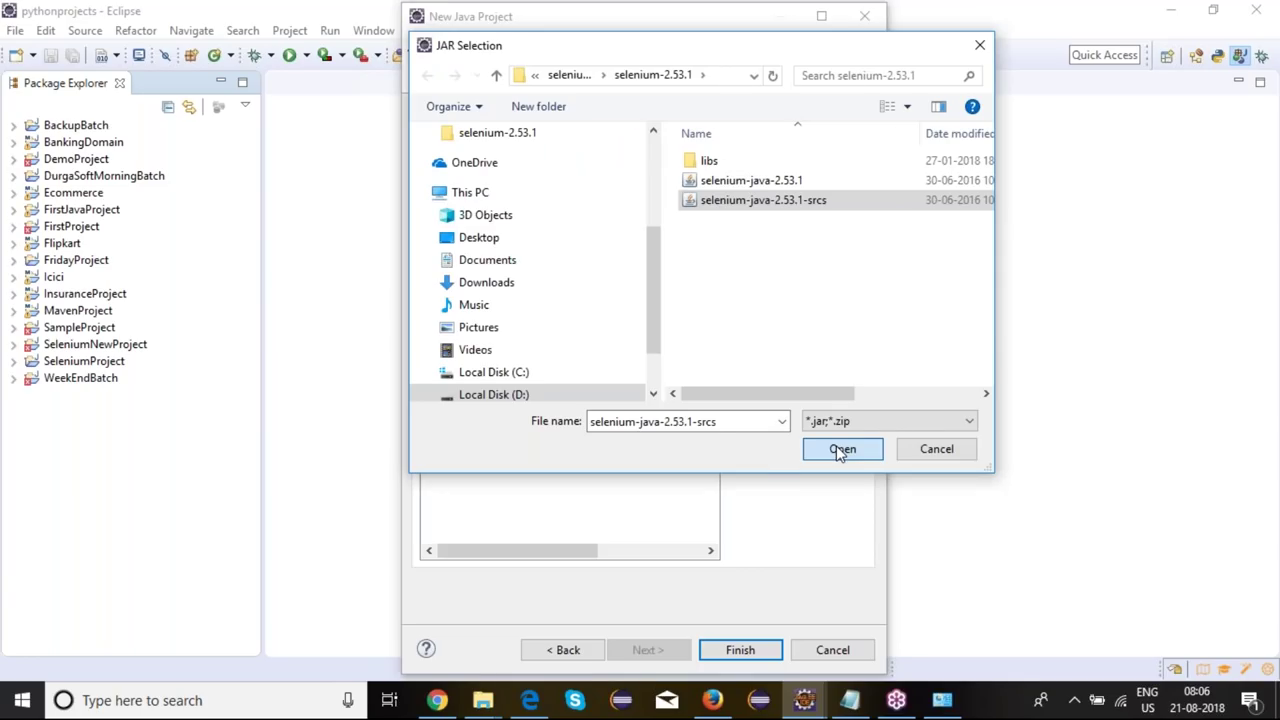
click(841, 450)
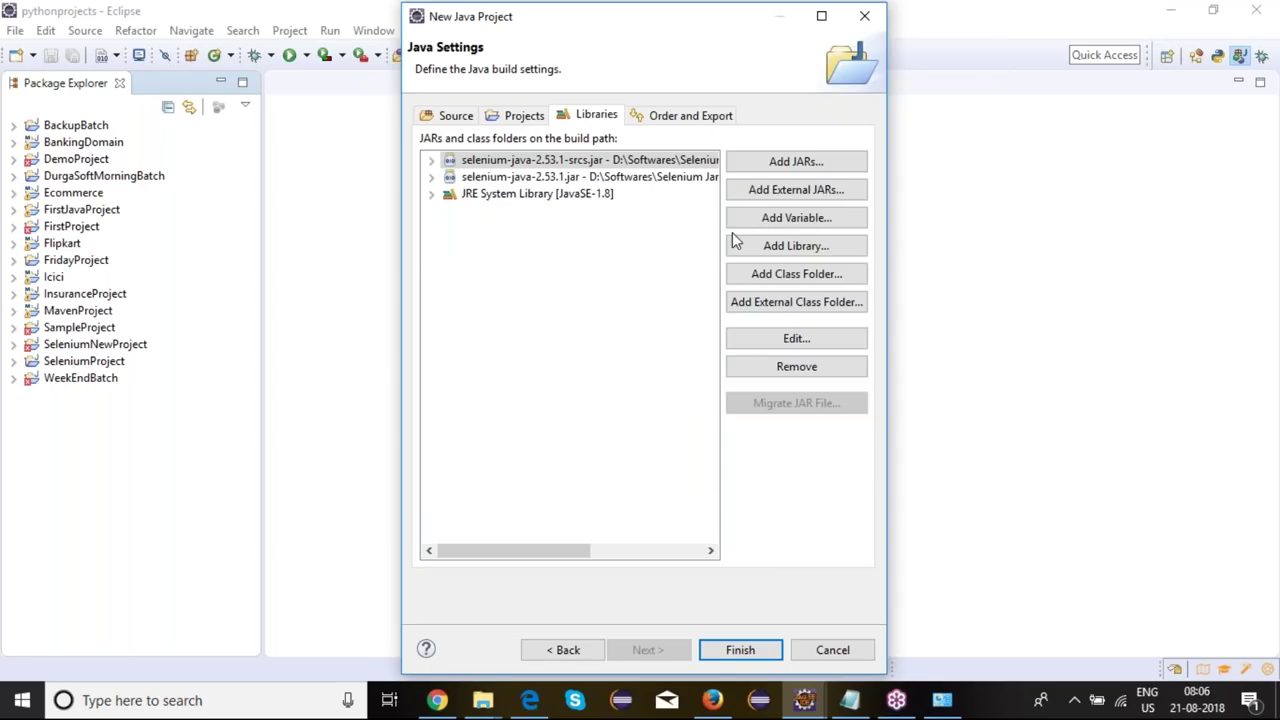
Step: Remove both Selenium JARs from the project's build path
key(Tab)
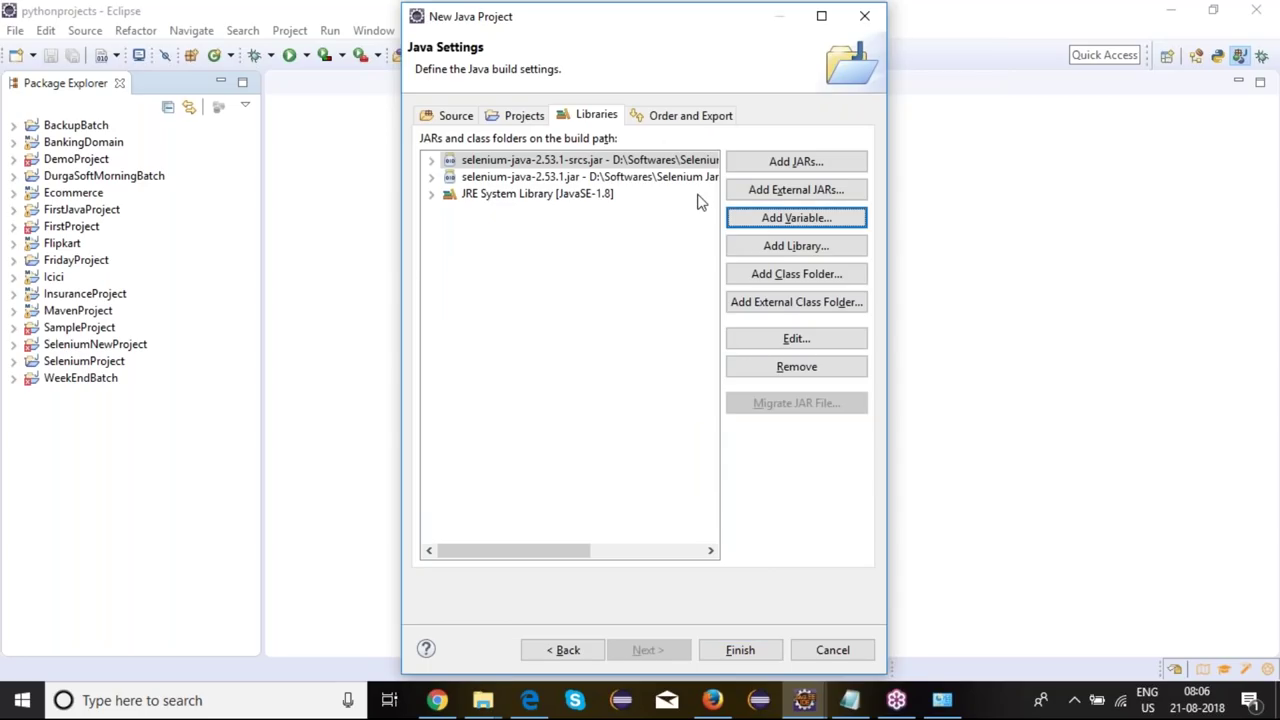
click(646, 160)
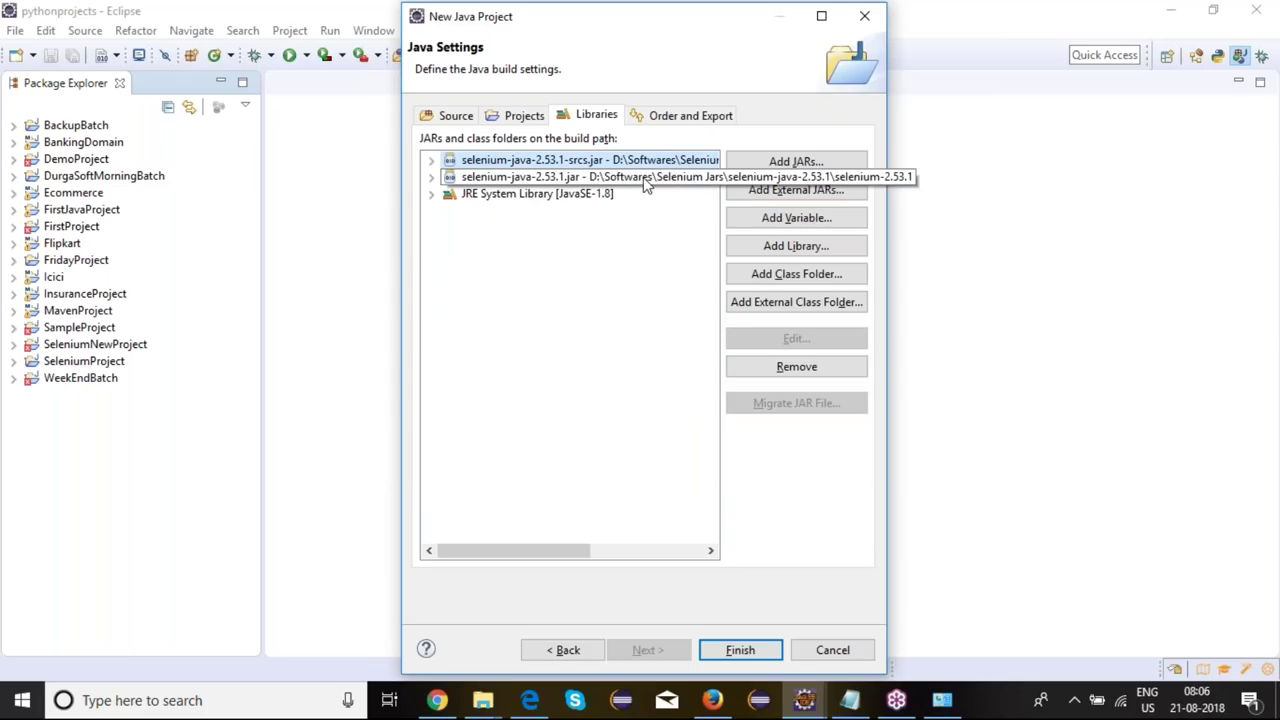
shift+click(646, 180)
click(792, 367)
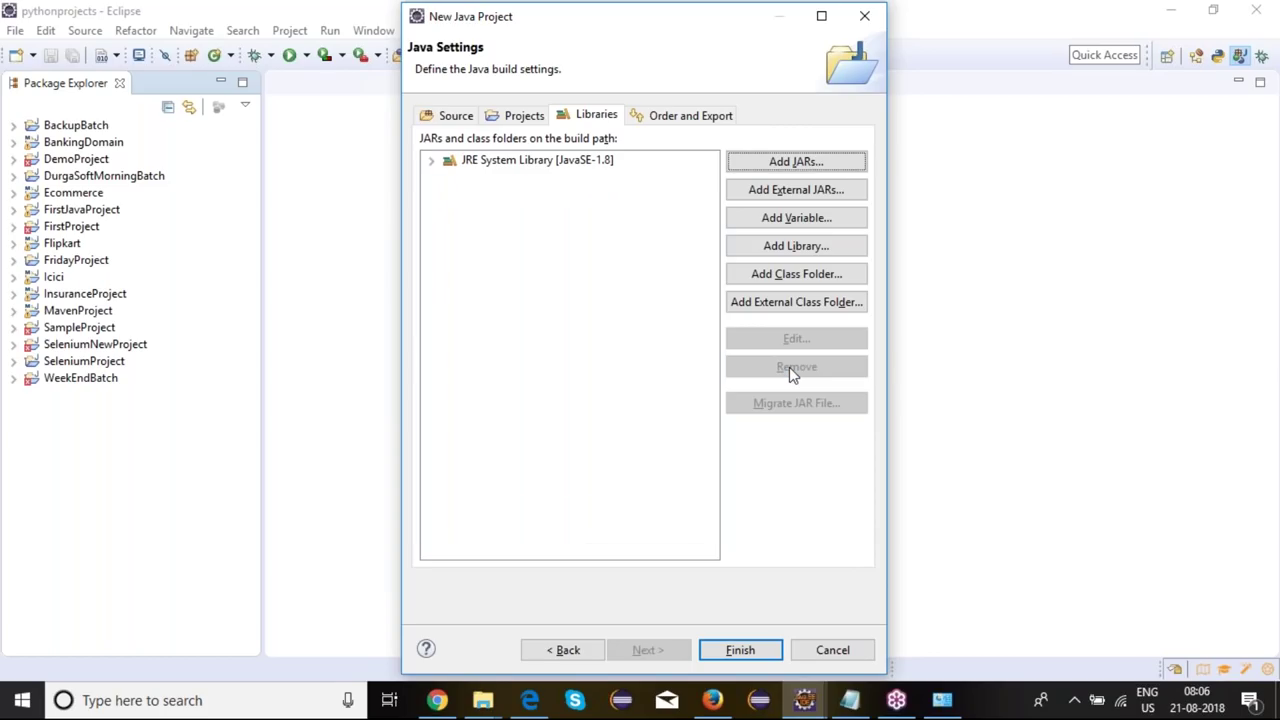
Step: Finish creating the DurgaSoftMorningBatch project and expand it to inspect its JRE System Library and src folder
click(534, 168)
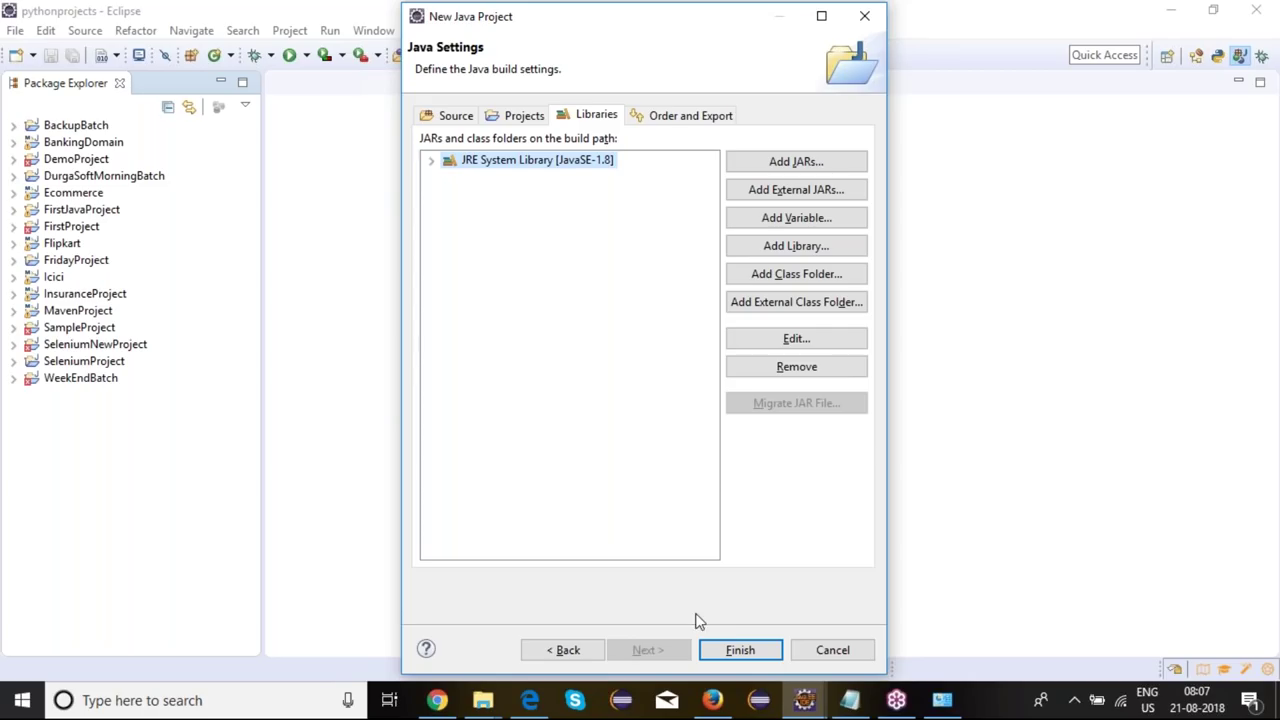
click(733, 653)
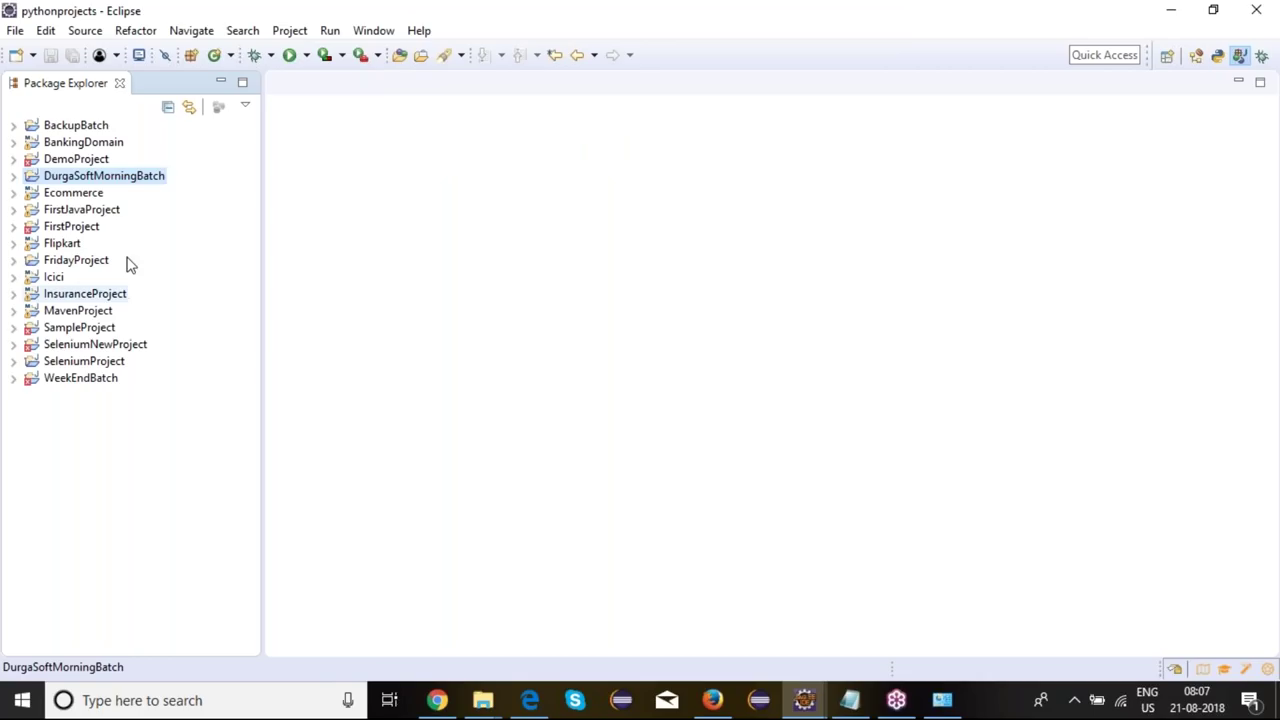
click(15, 177)
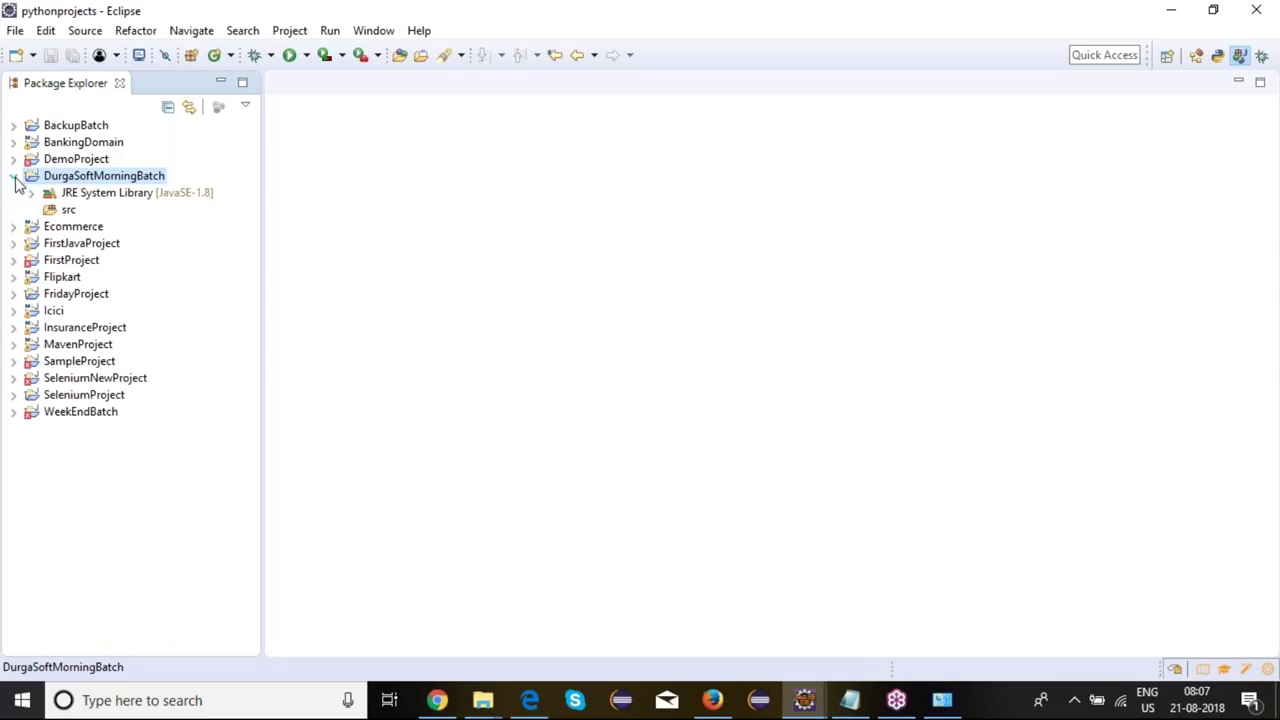
click(70, 197)
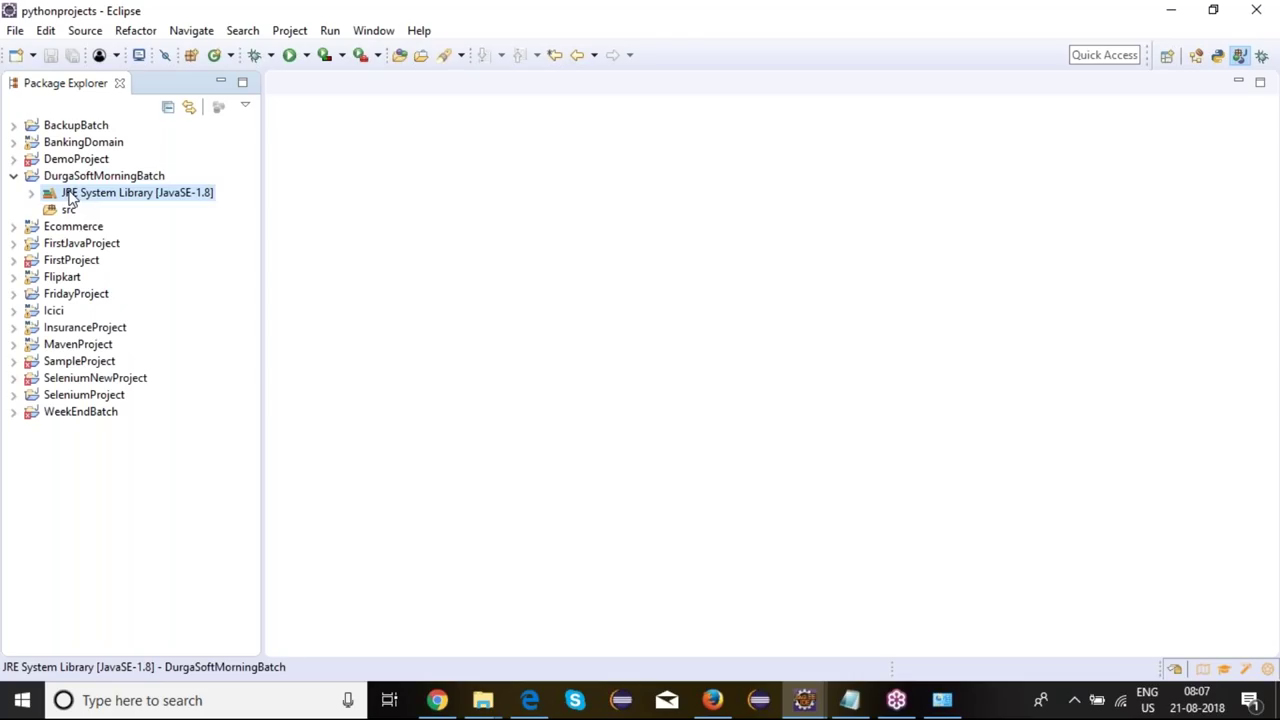
click(65, 212)
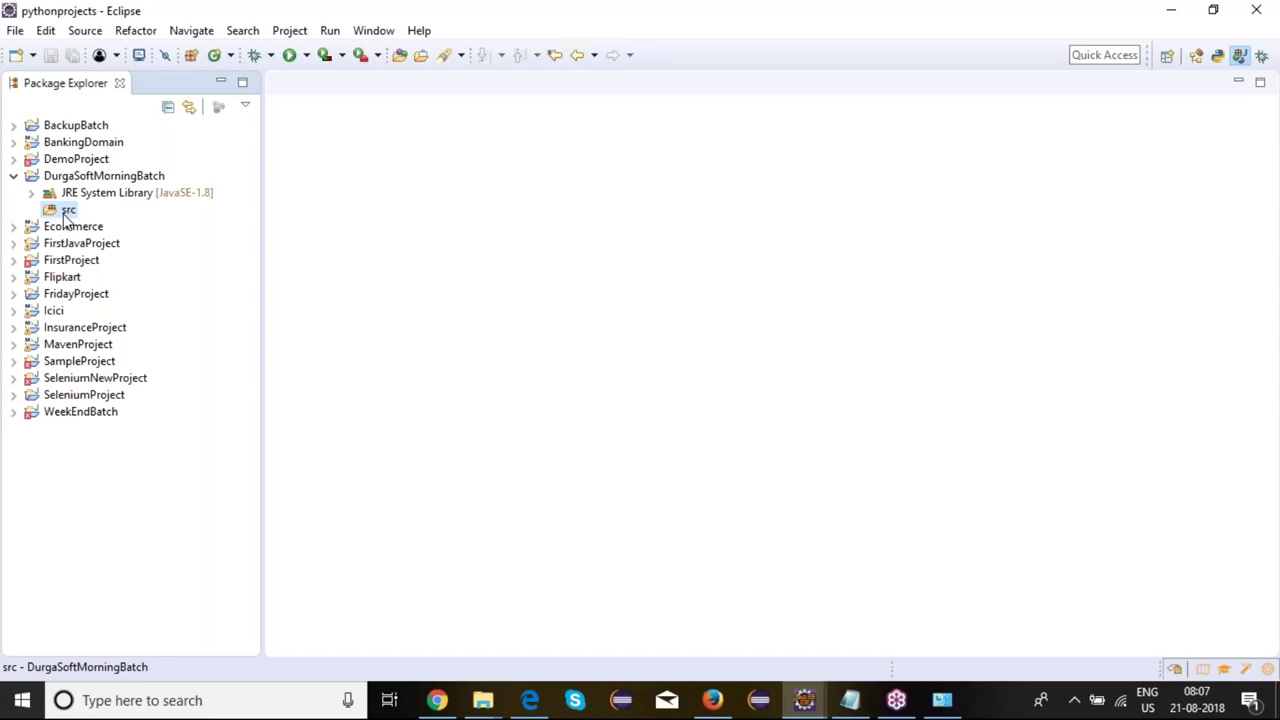
Step: Switch to the Java 8 API documentation in Chrome, return to the start of the Applet class page and enlarge the Packages list
click(437, 700)
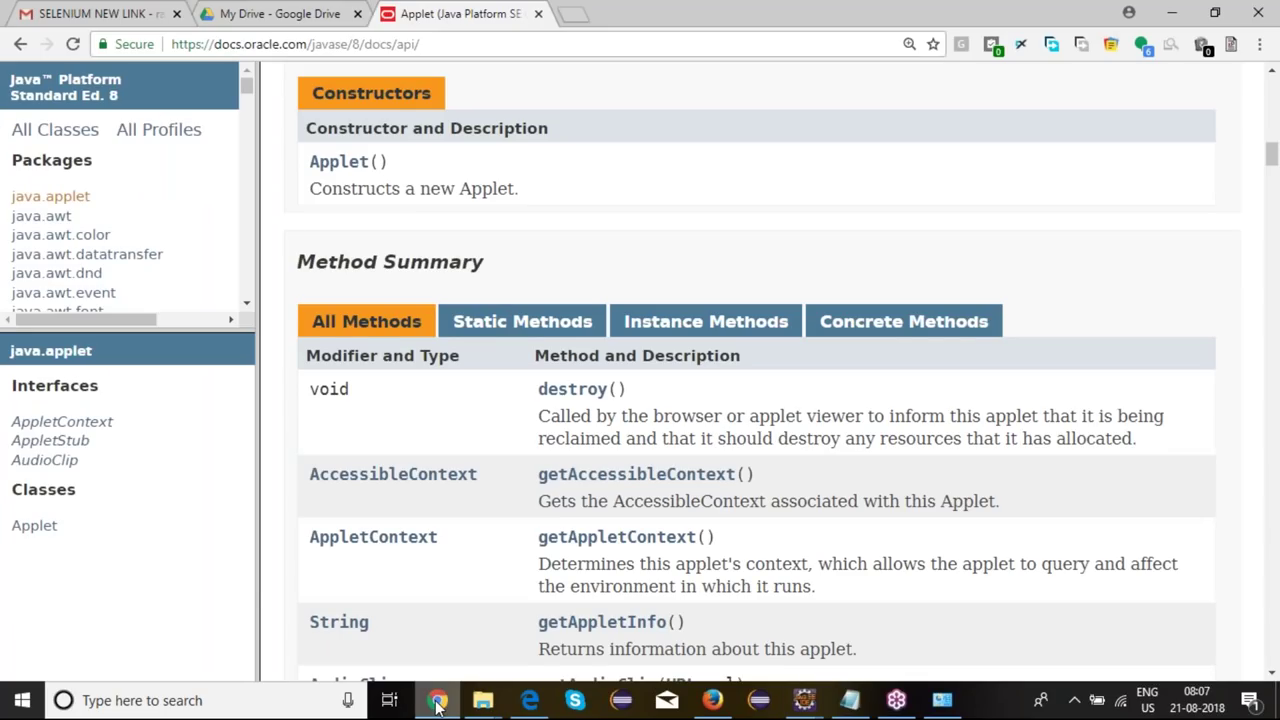
scroll(1131, 234, up, 4)
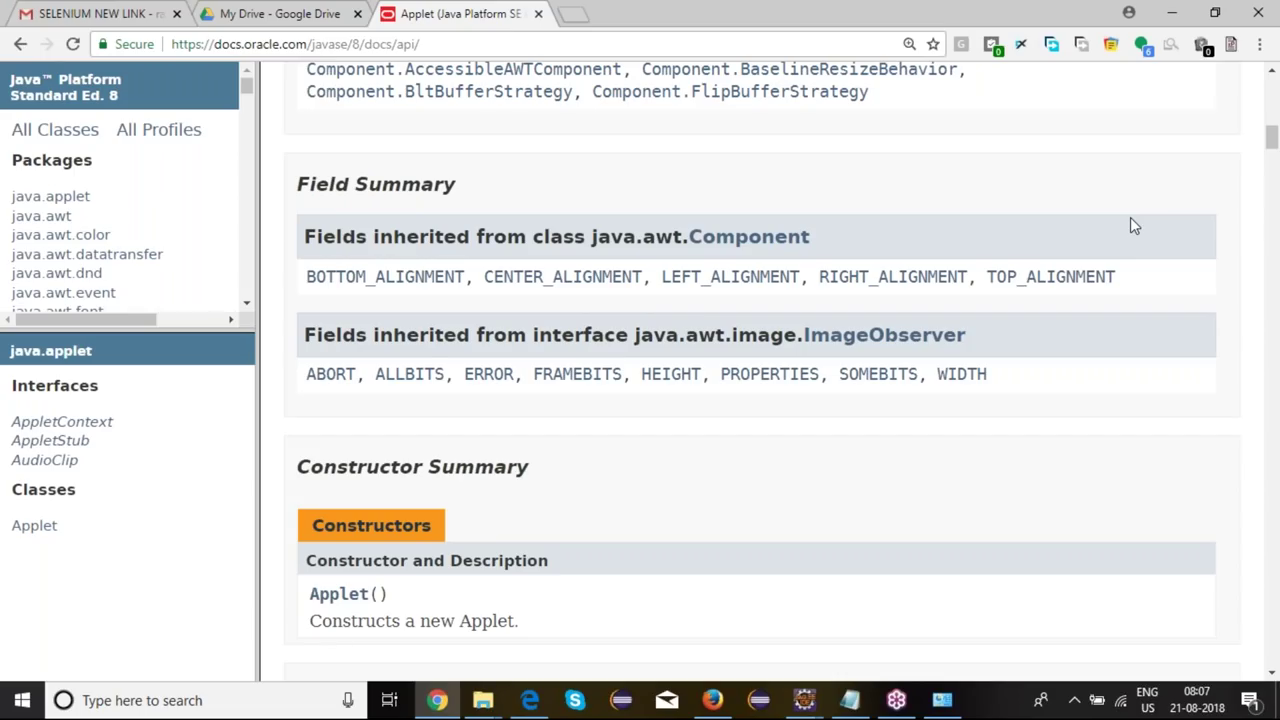
scroll(1130, 218, up, 10)
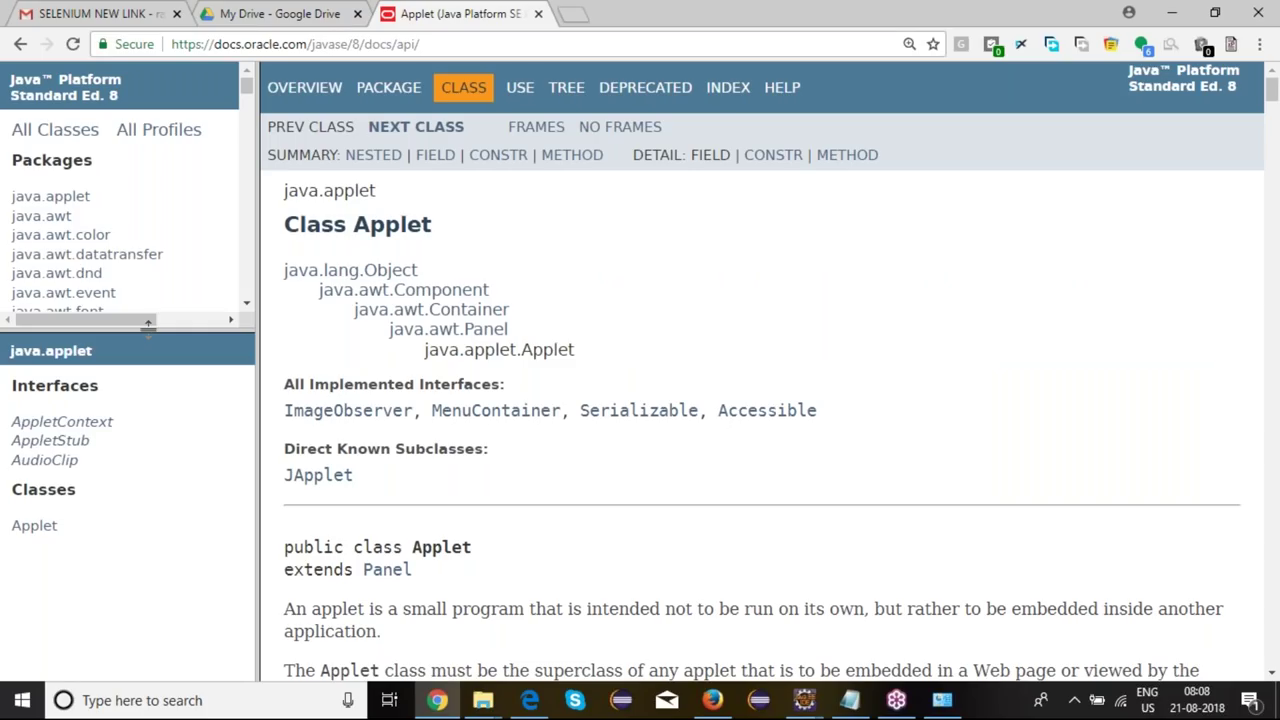
drag(148, 328, 148, 395)
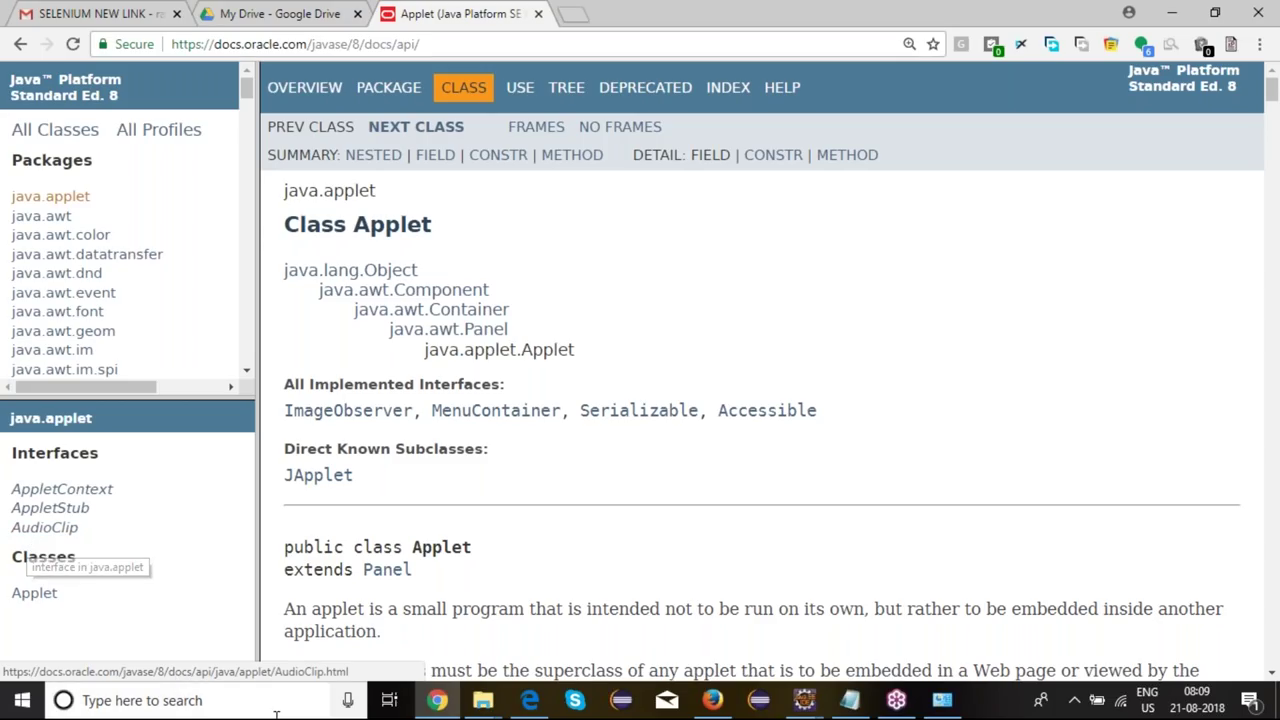
Step: Look at local disks D: and E: under This PC in File Explorer, then return to the Java API documentation
click(480, 705)
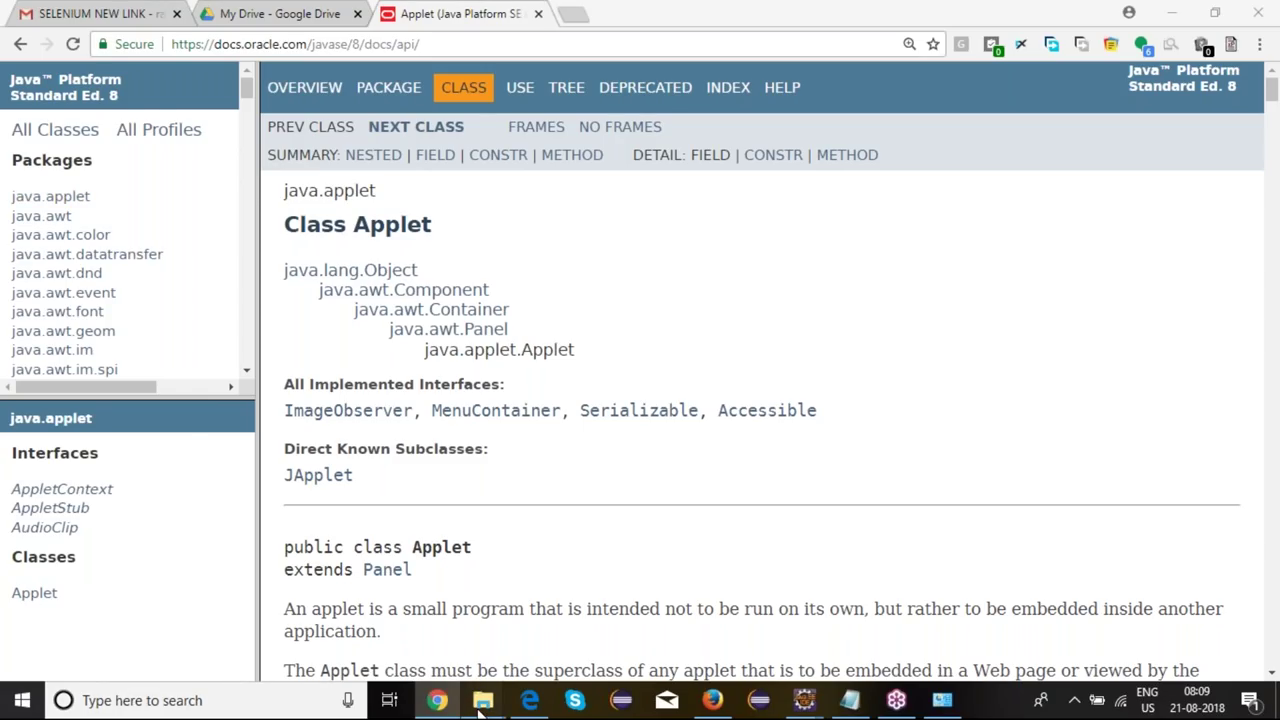
click(451, 652)
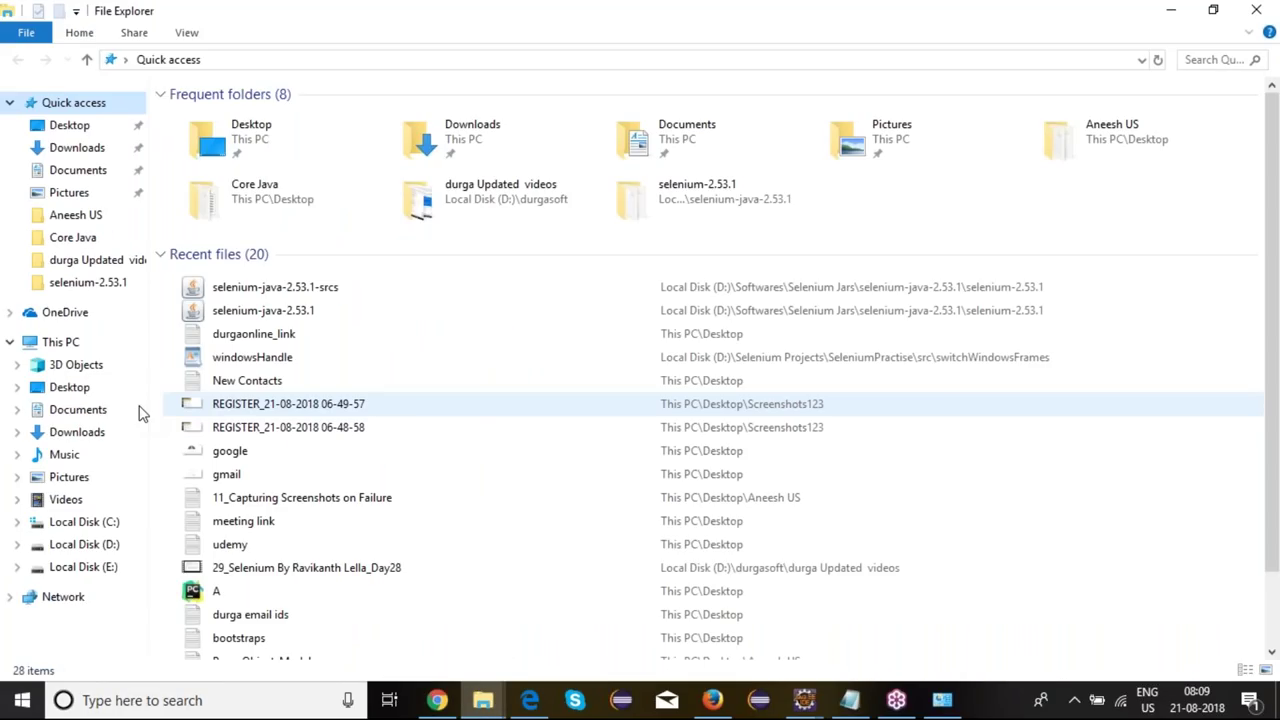
click(60, 342)
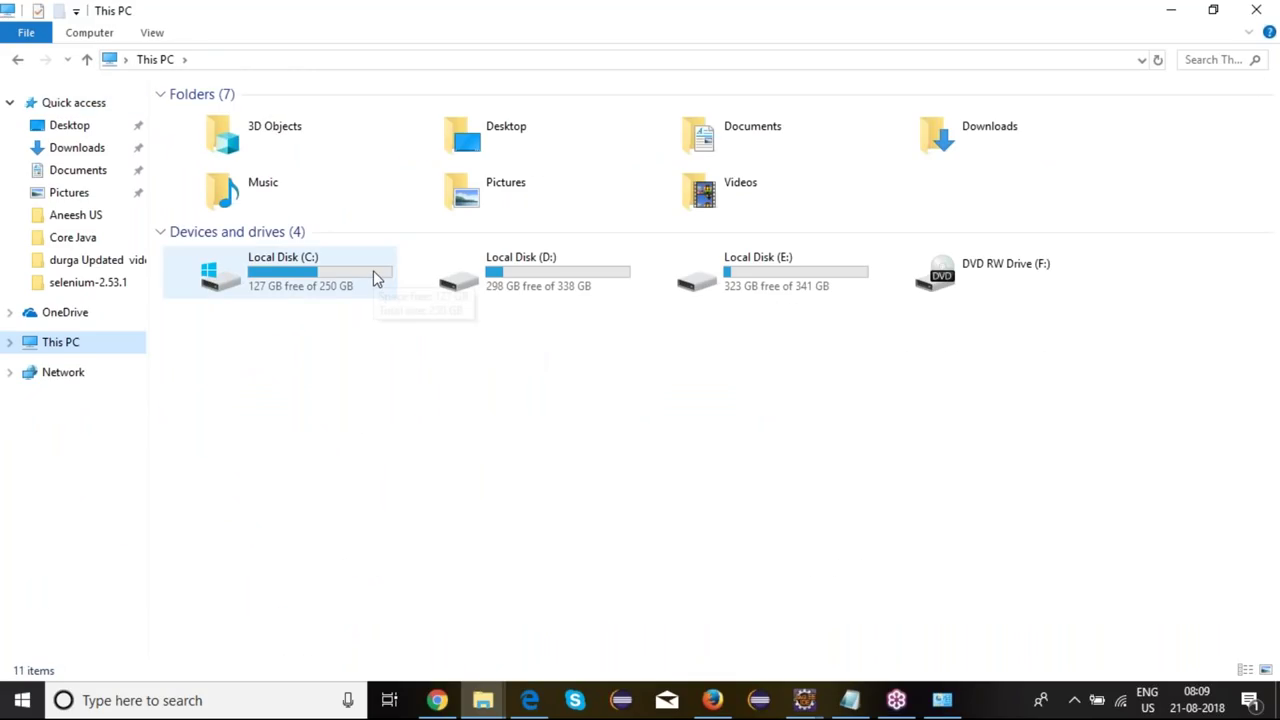
click(575, 270)
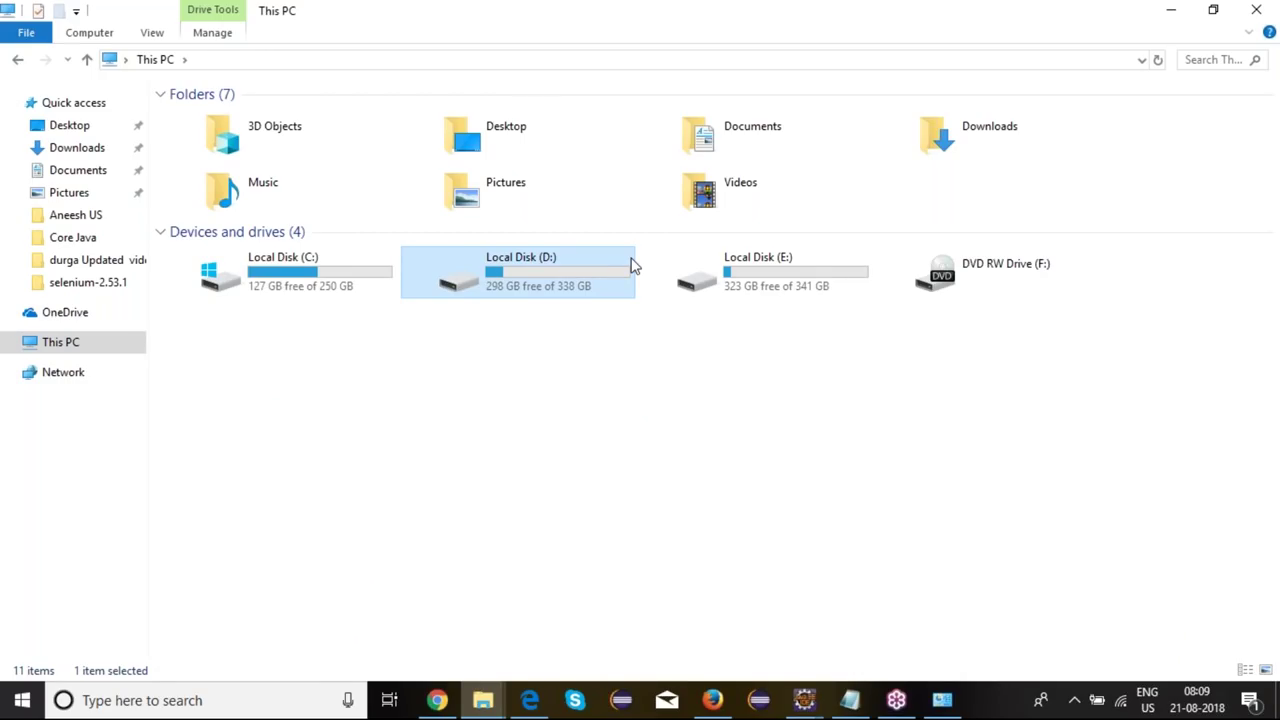
click(757, 266)
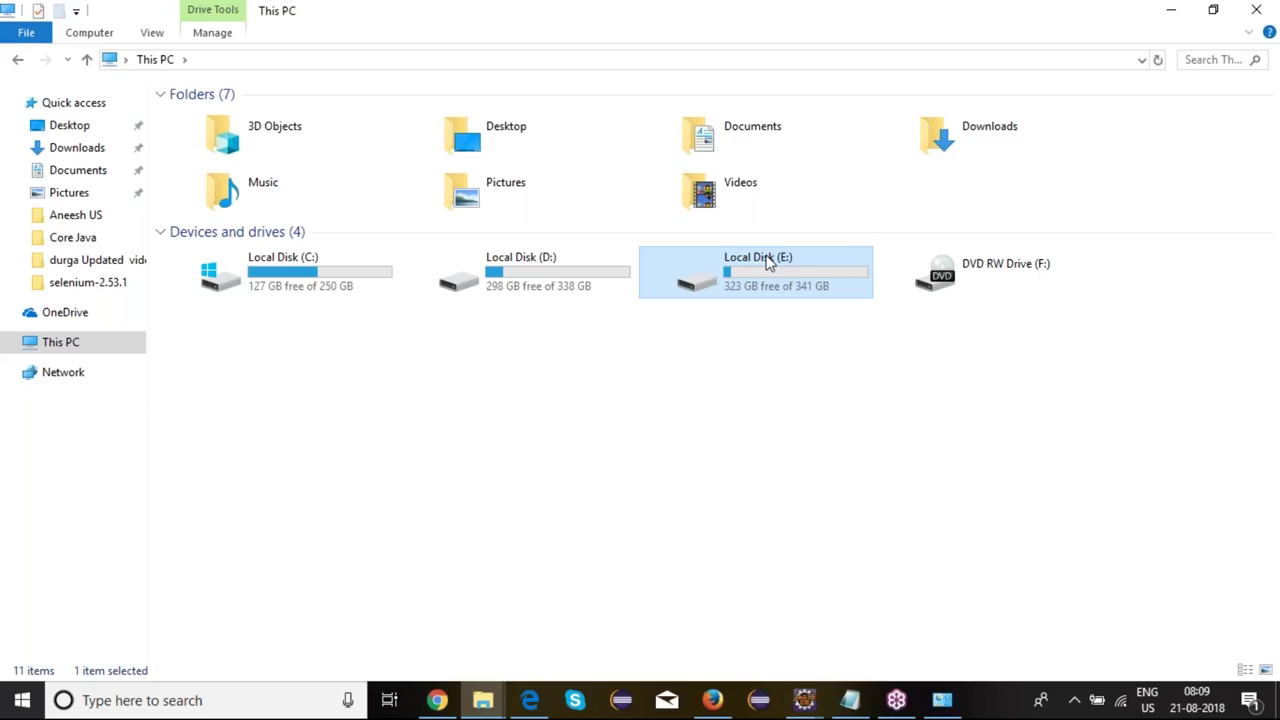
click(1161, 15)
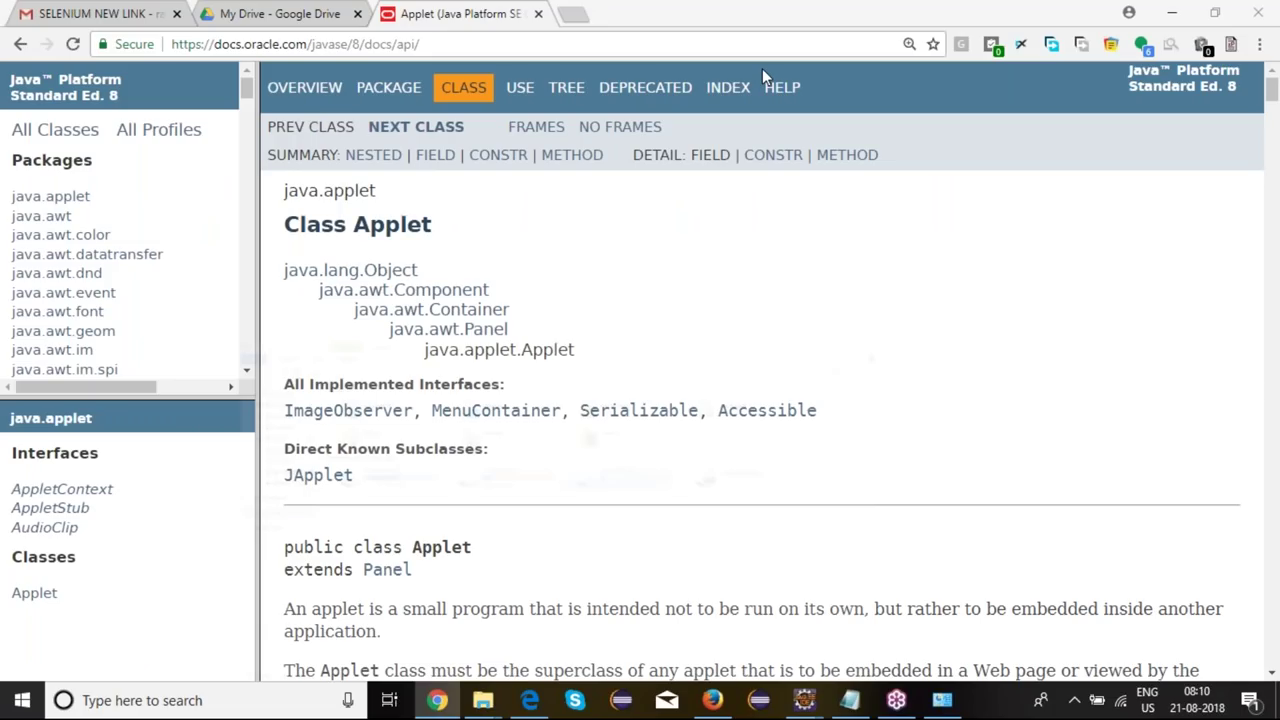
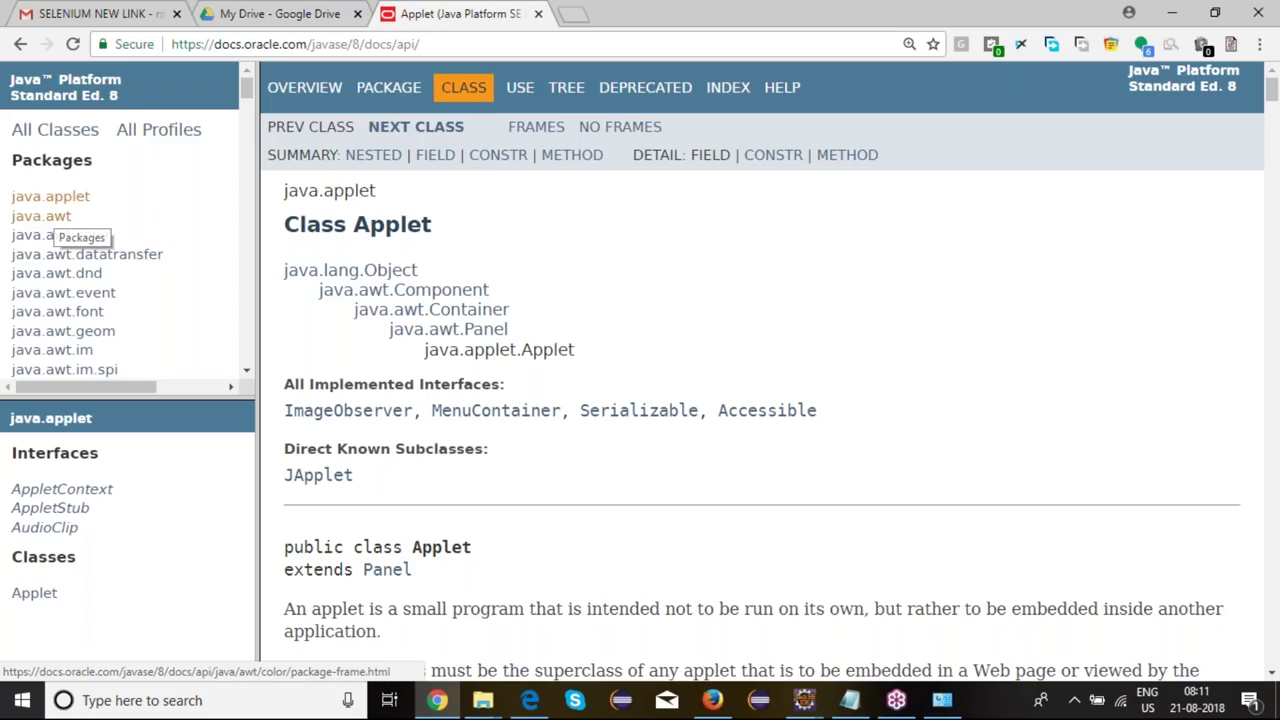
Step: Switch to the pythonprojects Eclipse workspace and create the package com.kotak.loans.carloans in the DurgaSoftMorningBatch project's src folder
click(804, 700)
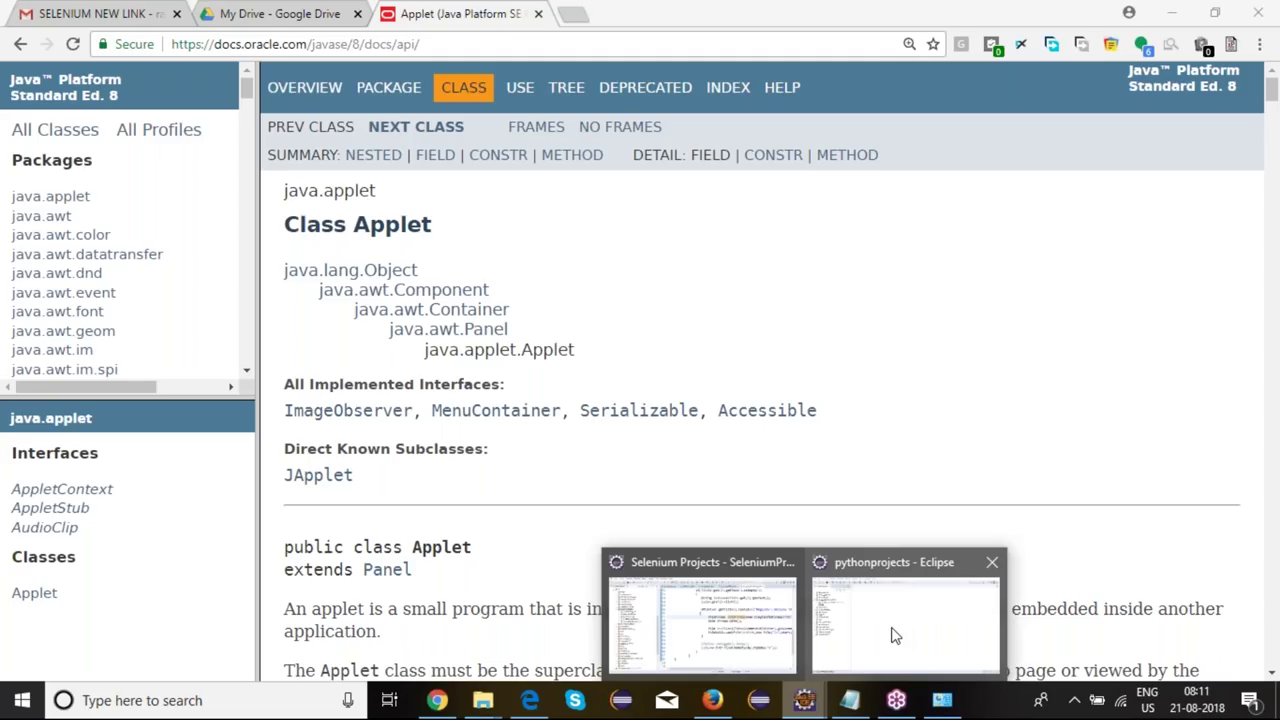
click(895, 636)
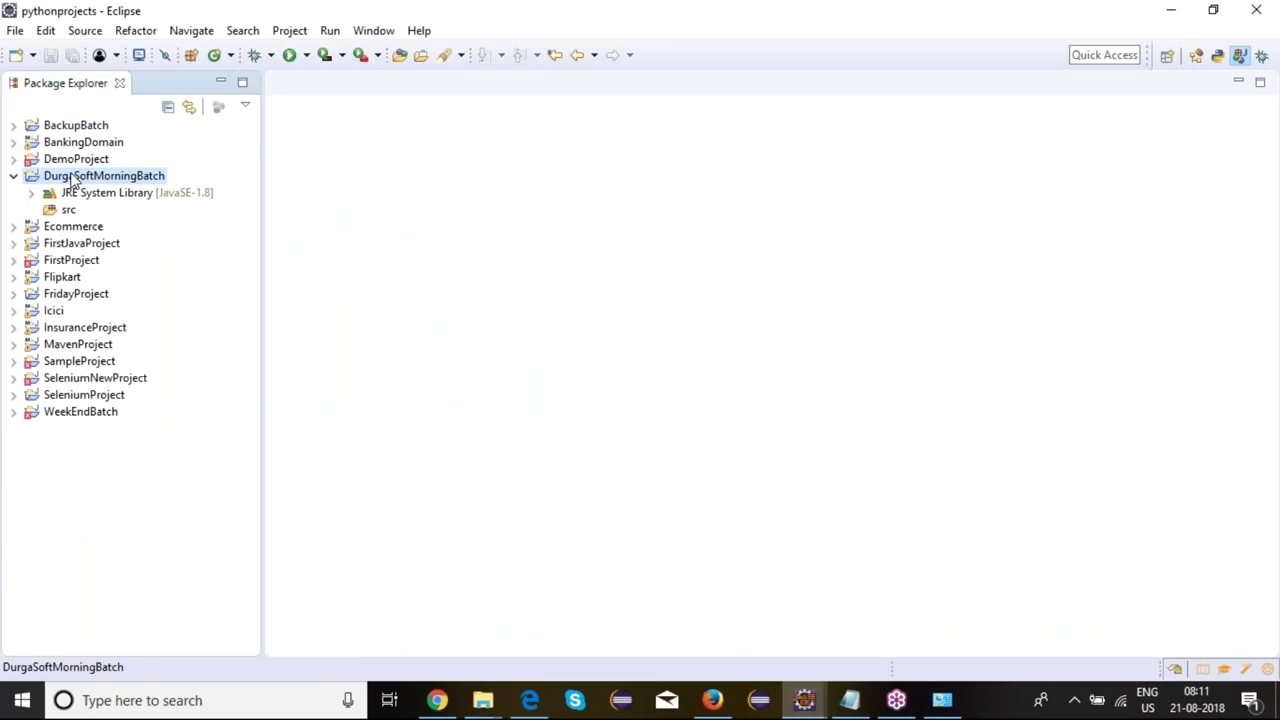
right_click(72, 180)
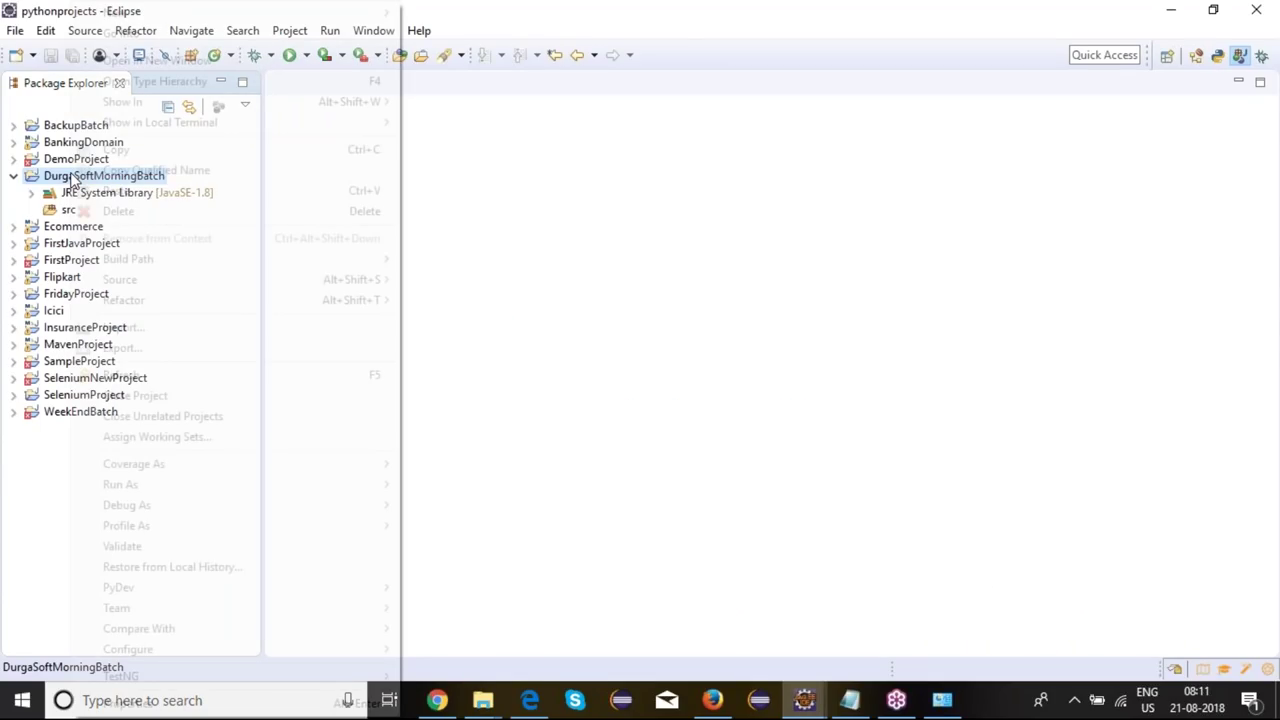
click(383, 13)
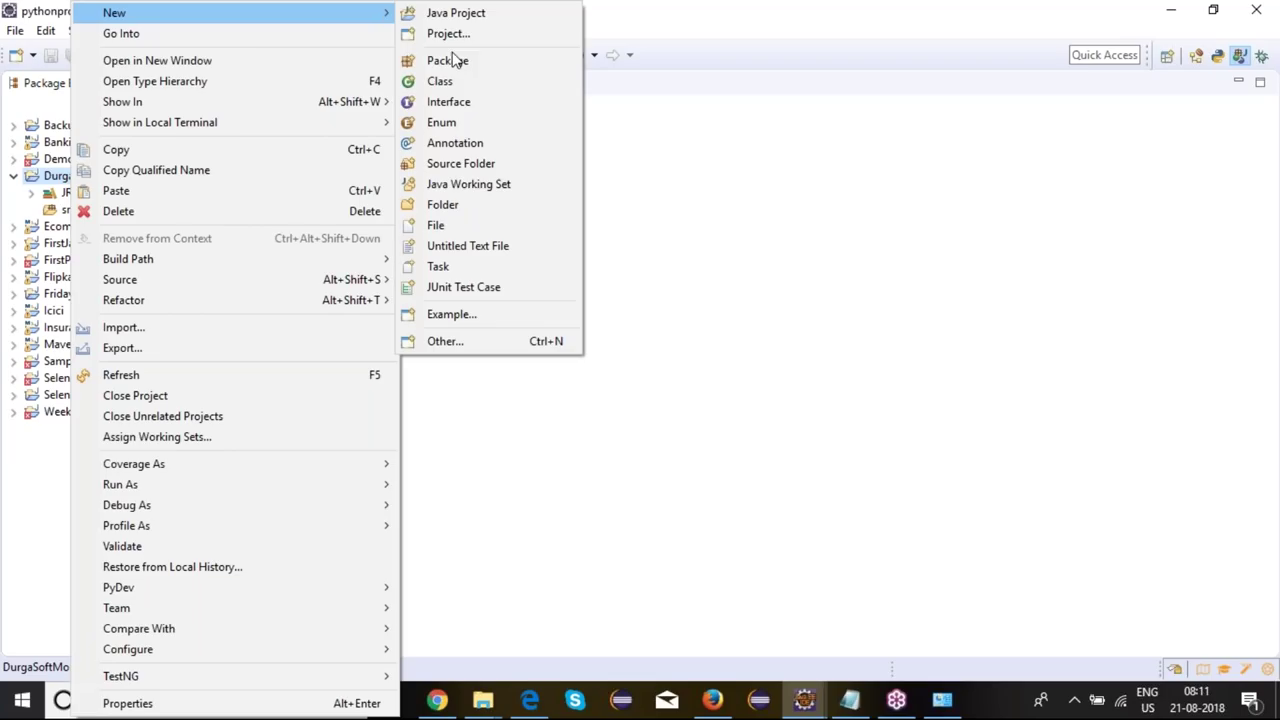
click(455, 62)
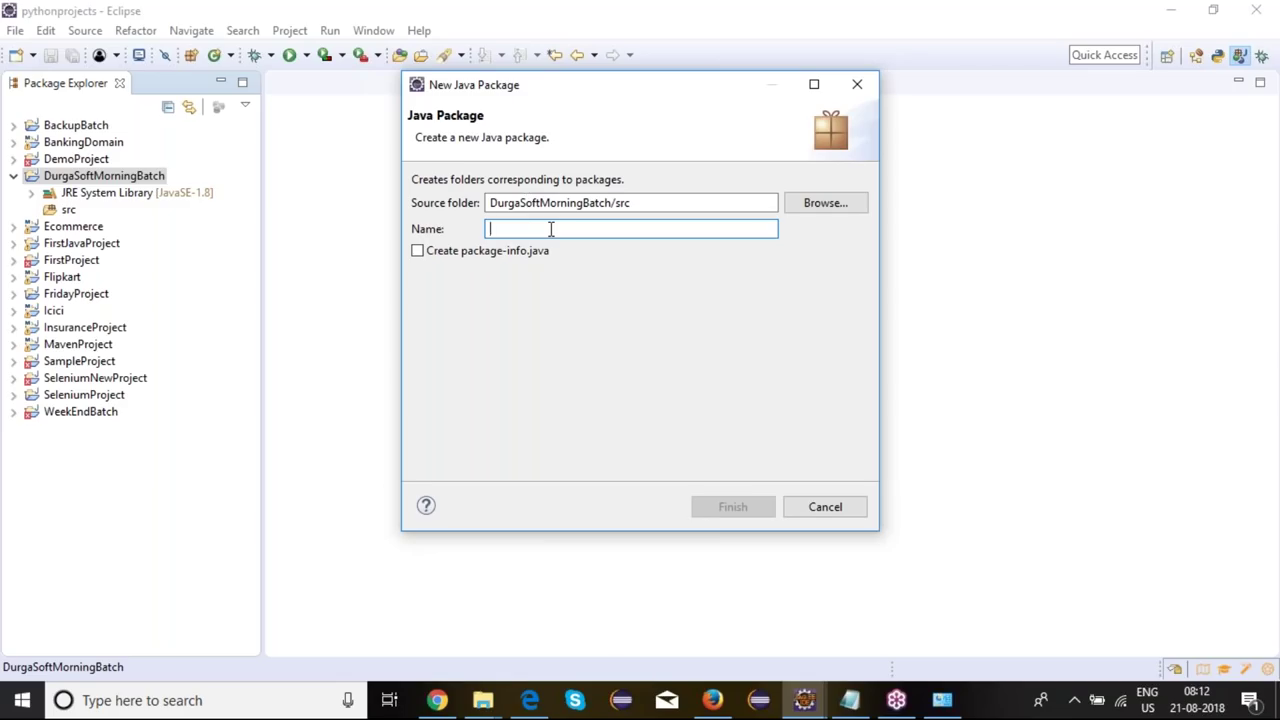
text(A)
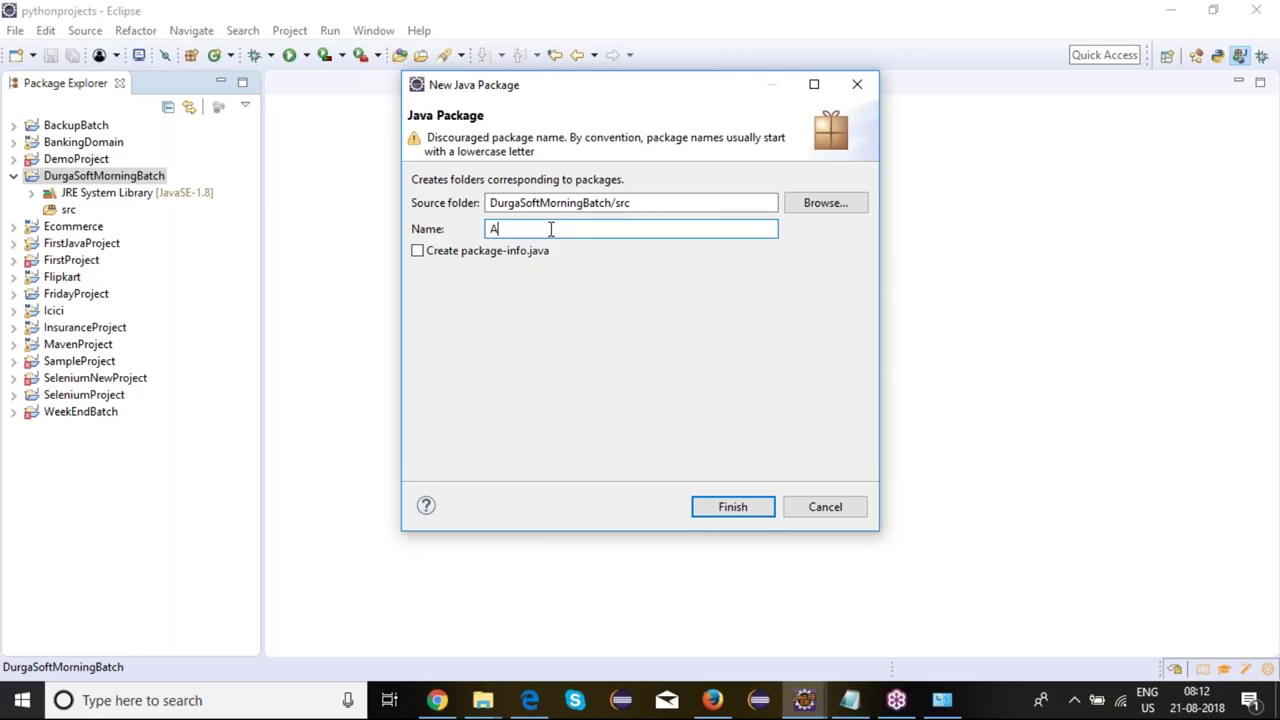
key(BackSpace)
text(com.kotak.loans.carloan)
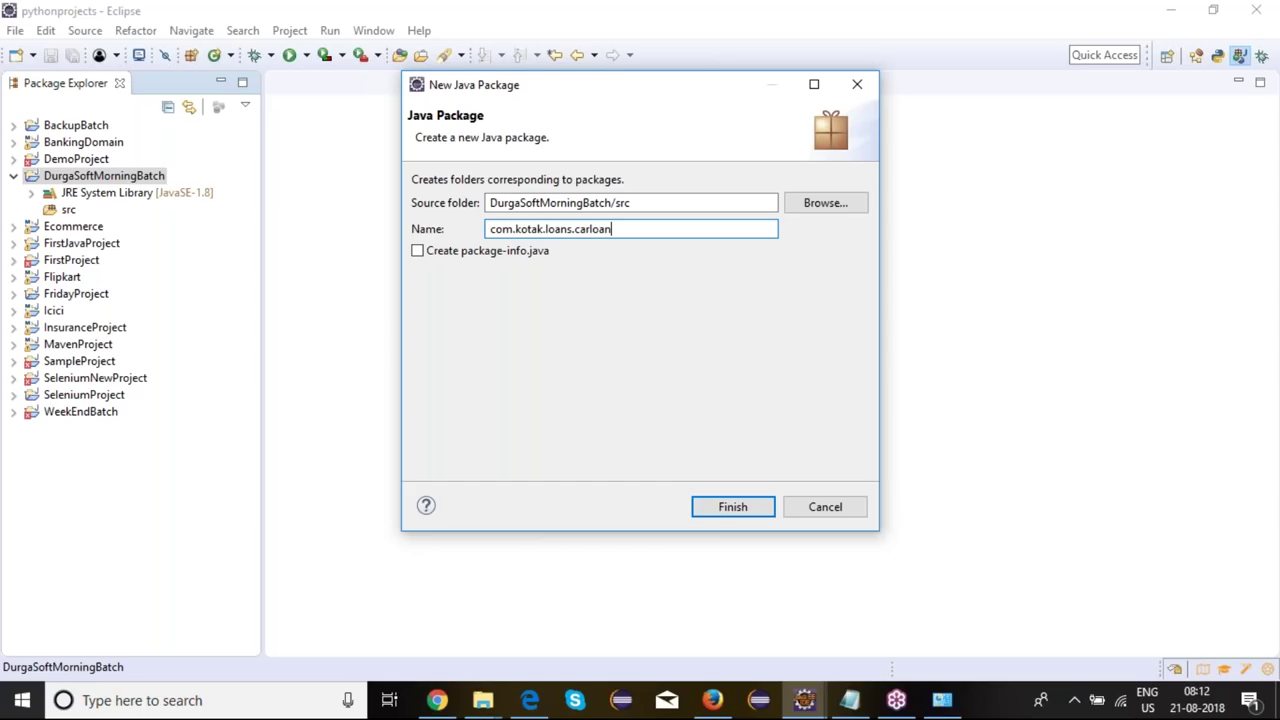
text(s)
double_click(576, 231)
click(728, 509)
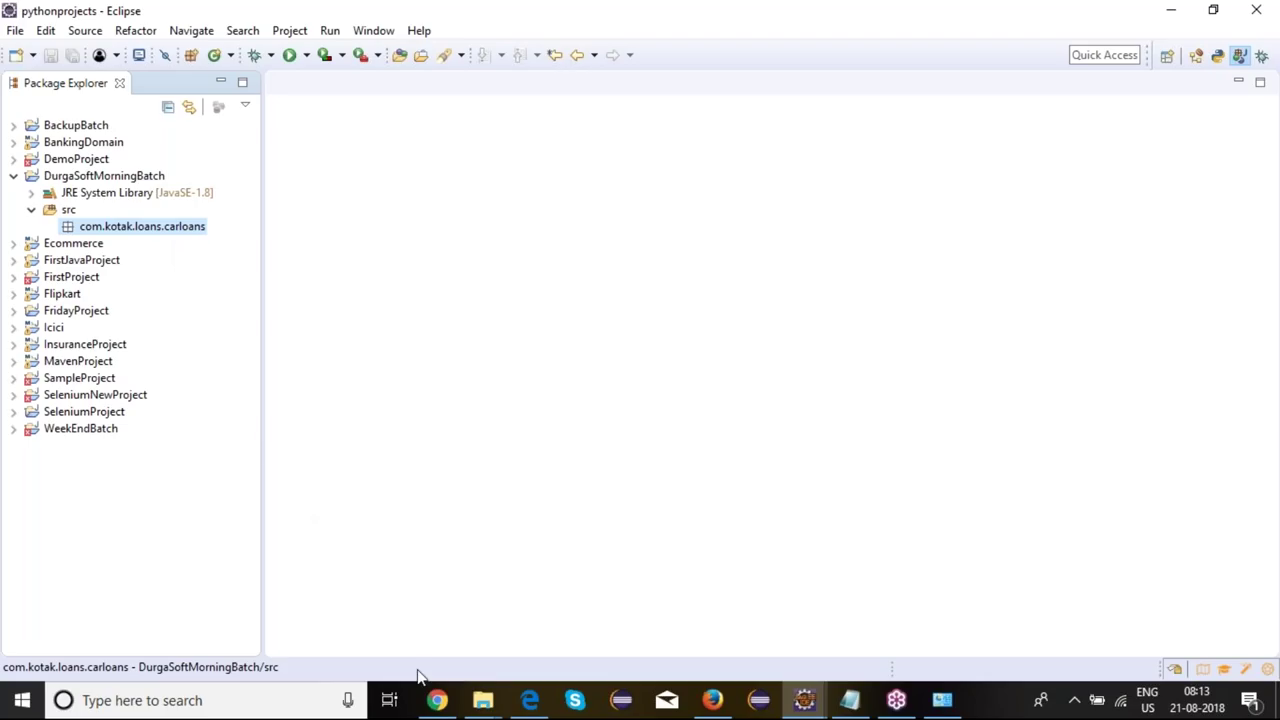
Step: Browse the package names in the Java 8 API documentation in Chrome and return to Eclipse
click(438, 701)
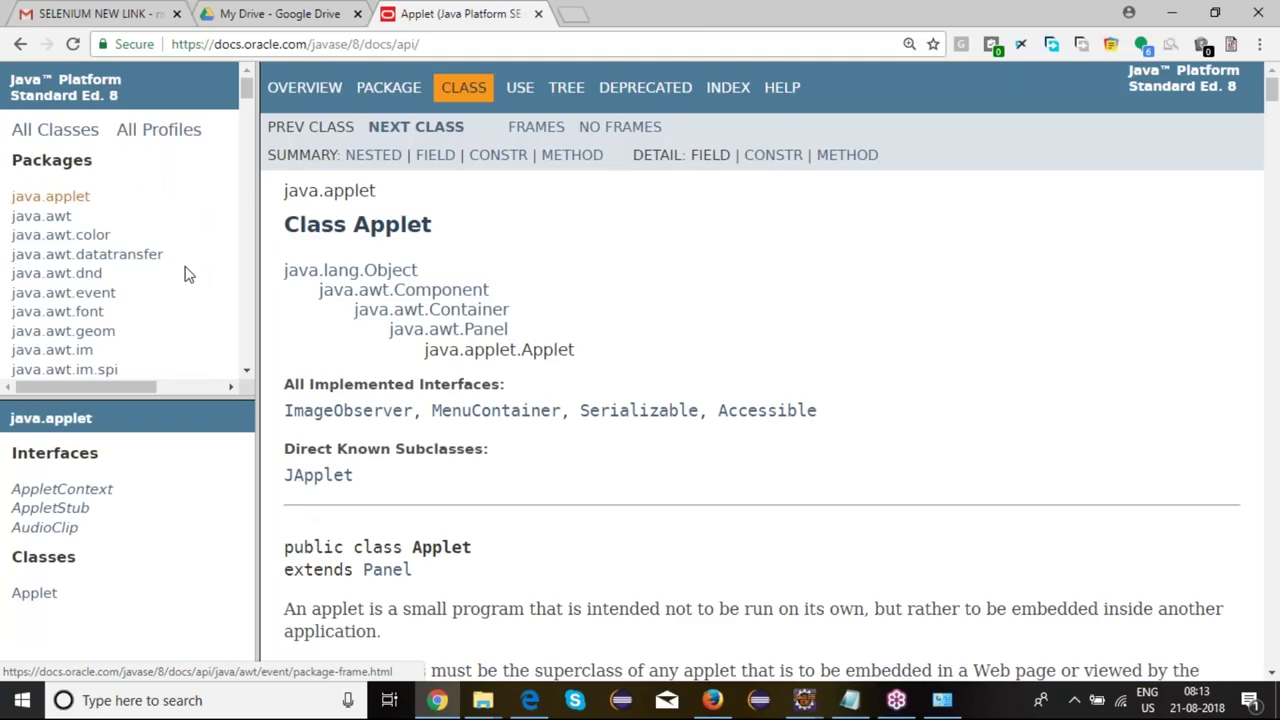
drag(247, 100, 250, 183)
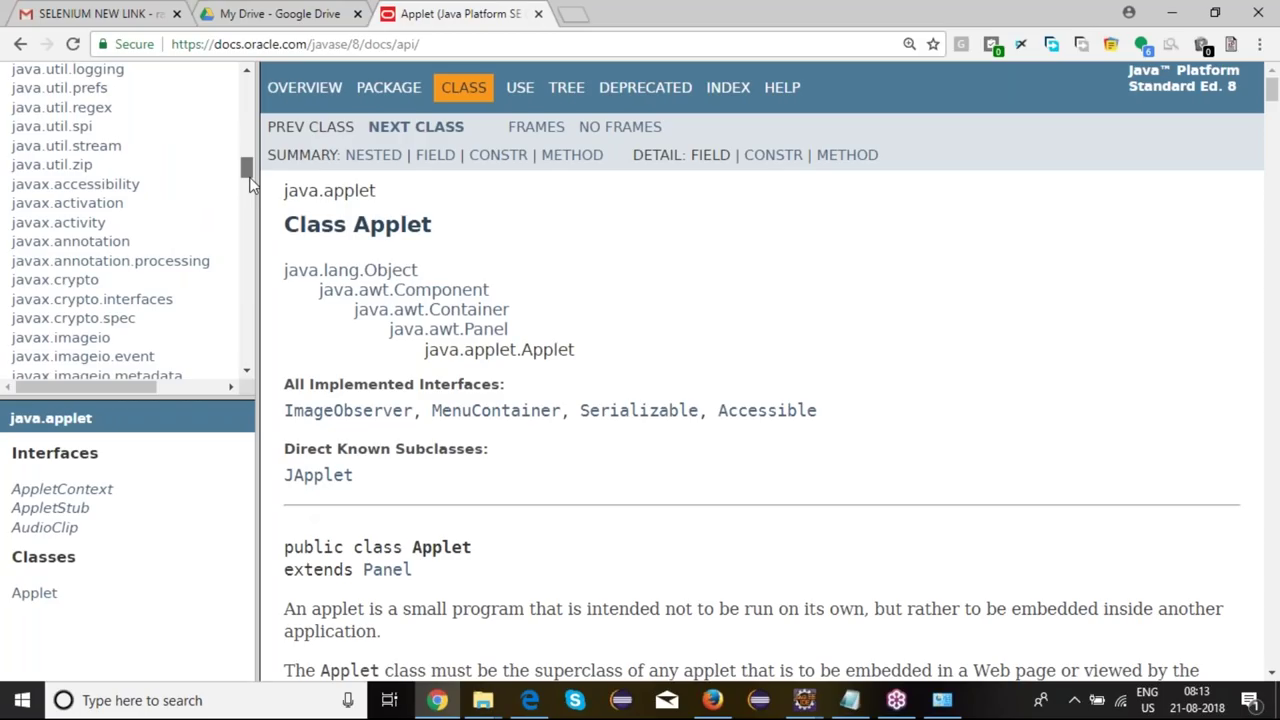
drag(250, 183, 1175, 20)
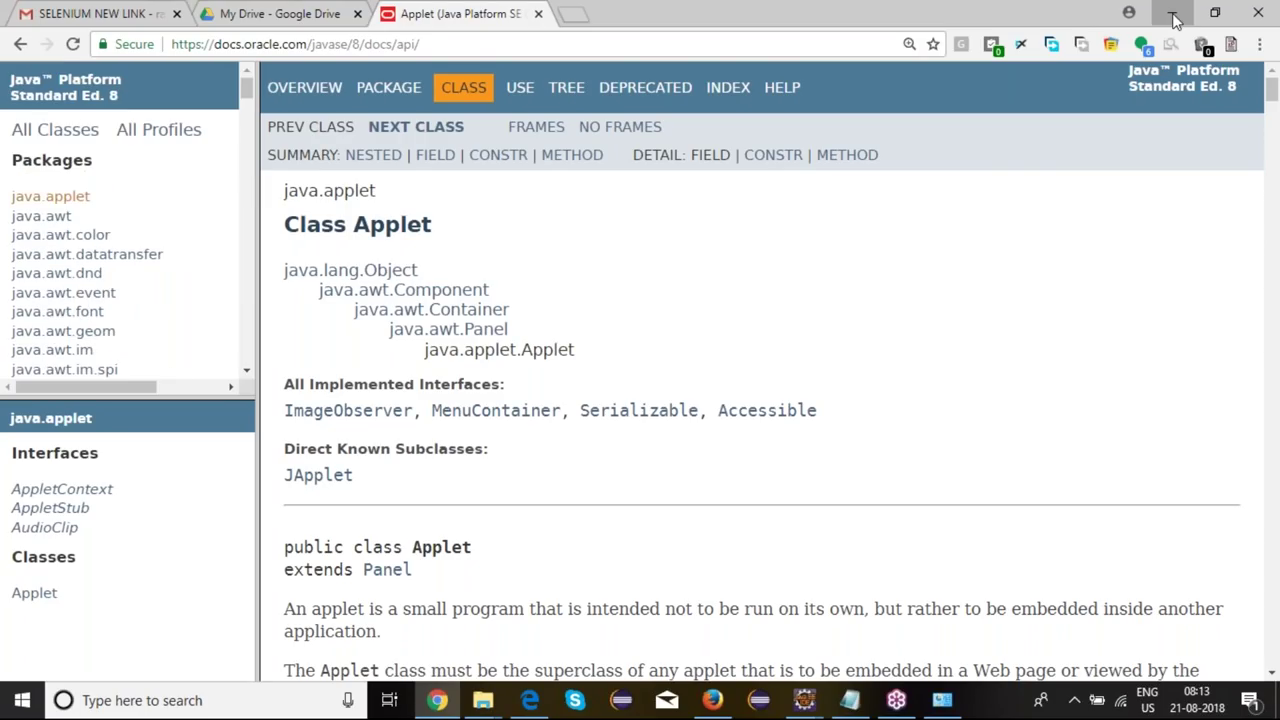
click(1173, 16)
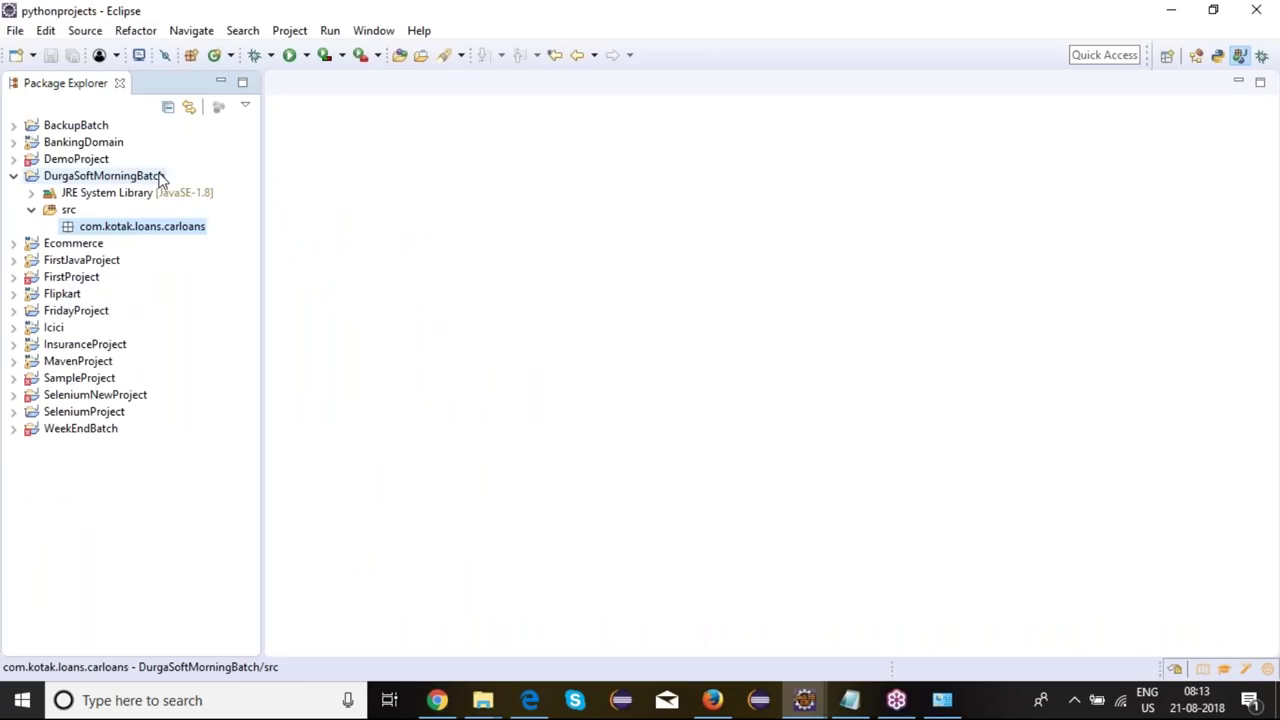
right_click(114, 176)
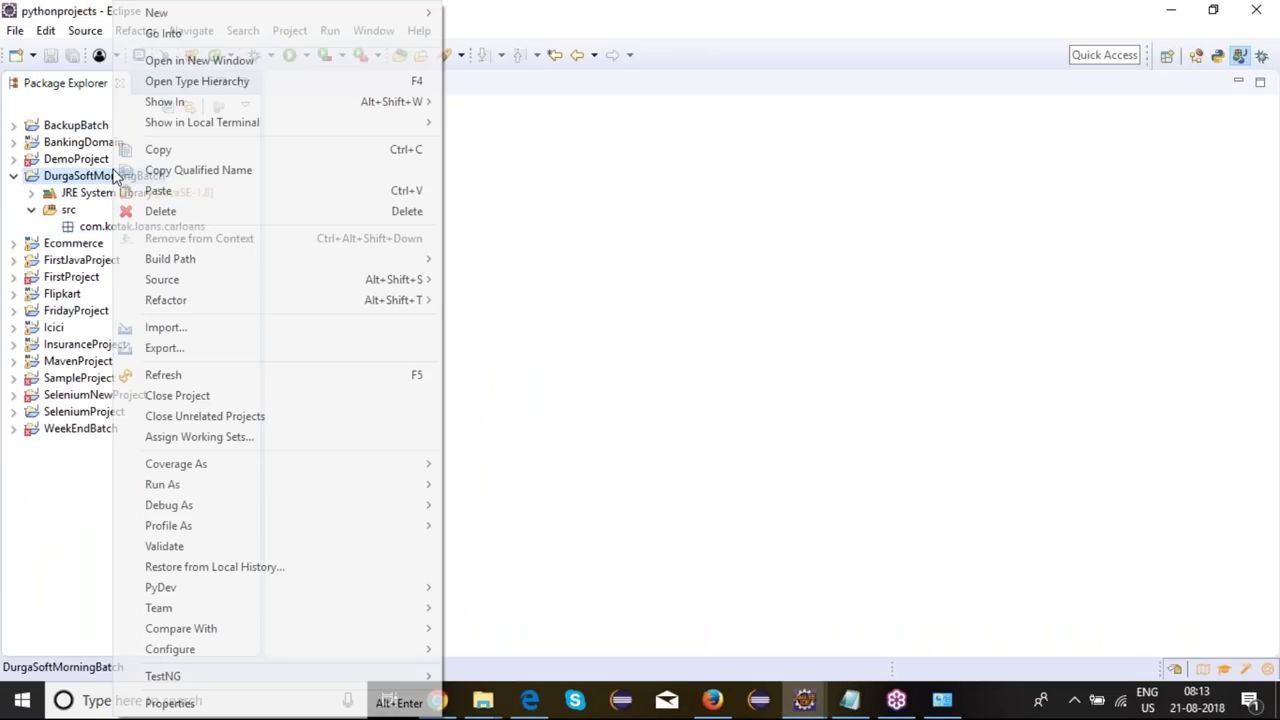
mouse_move(410, 13)
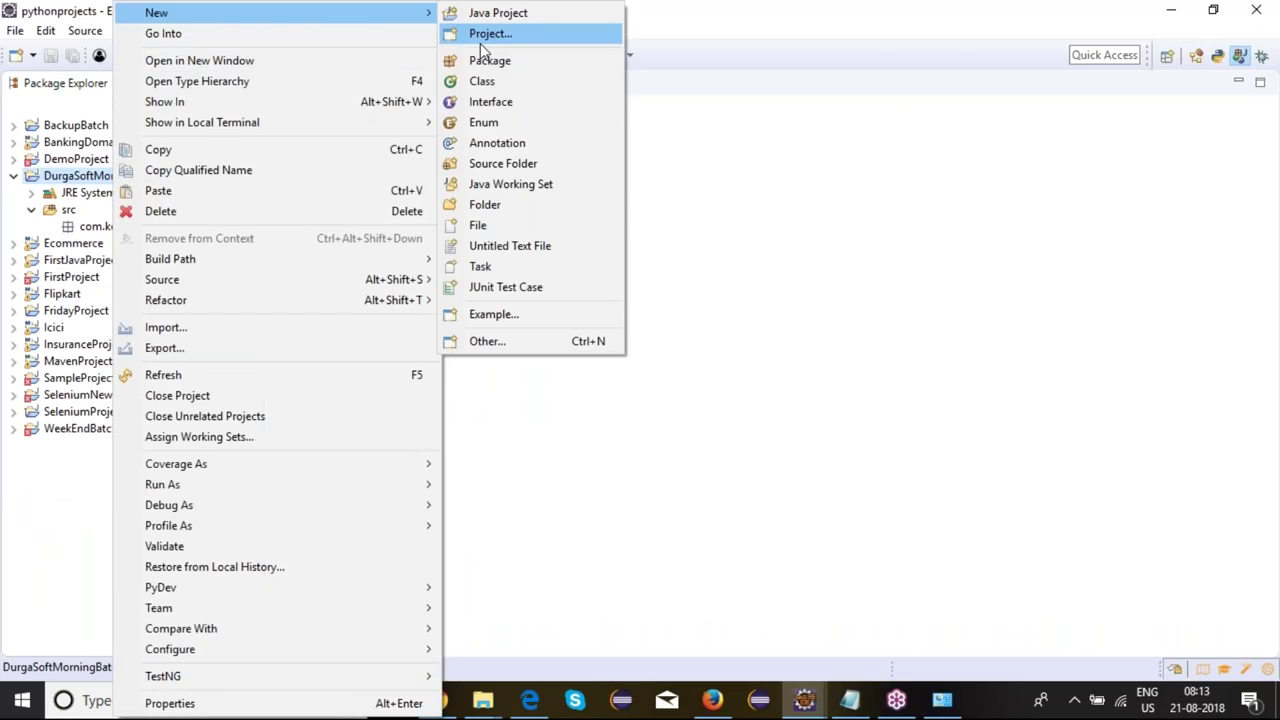
click(489, 60)
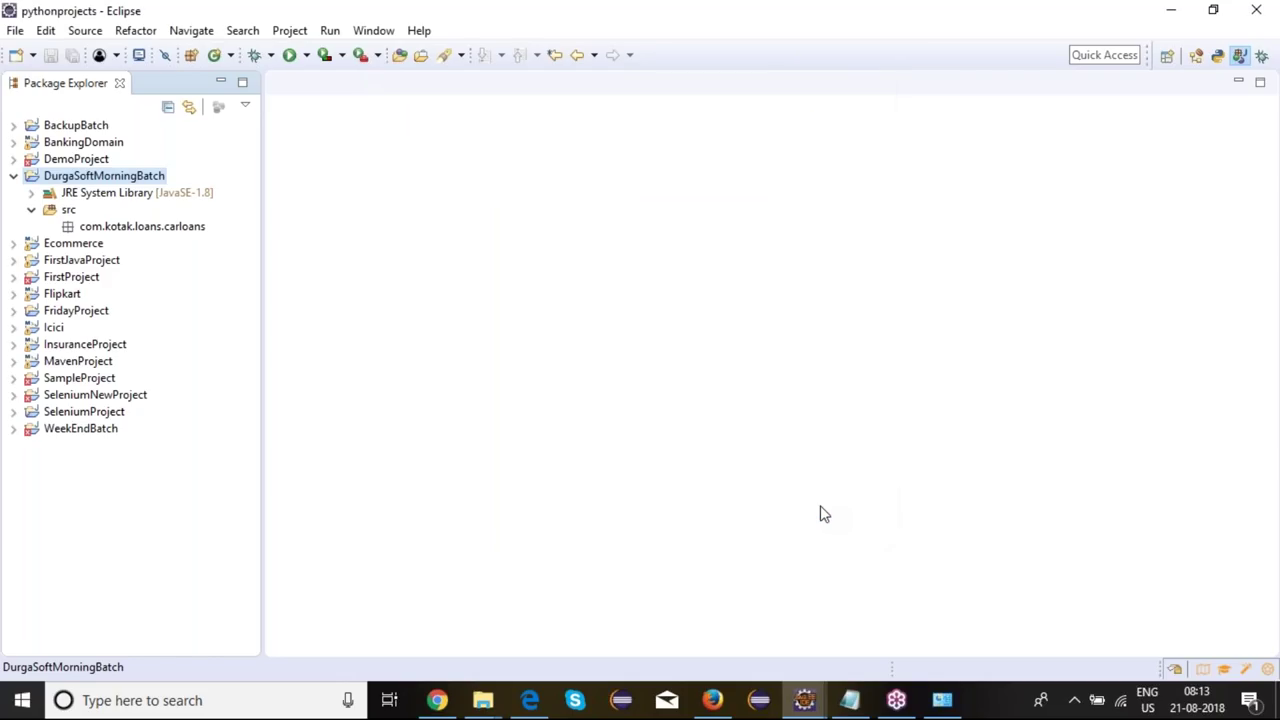
Step: Create a package named com.kotak.loans.homeloans in DurgaSoftMorningBatch/src, starting from the existing carloans package name
click(165, 230)
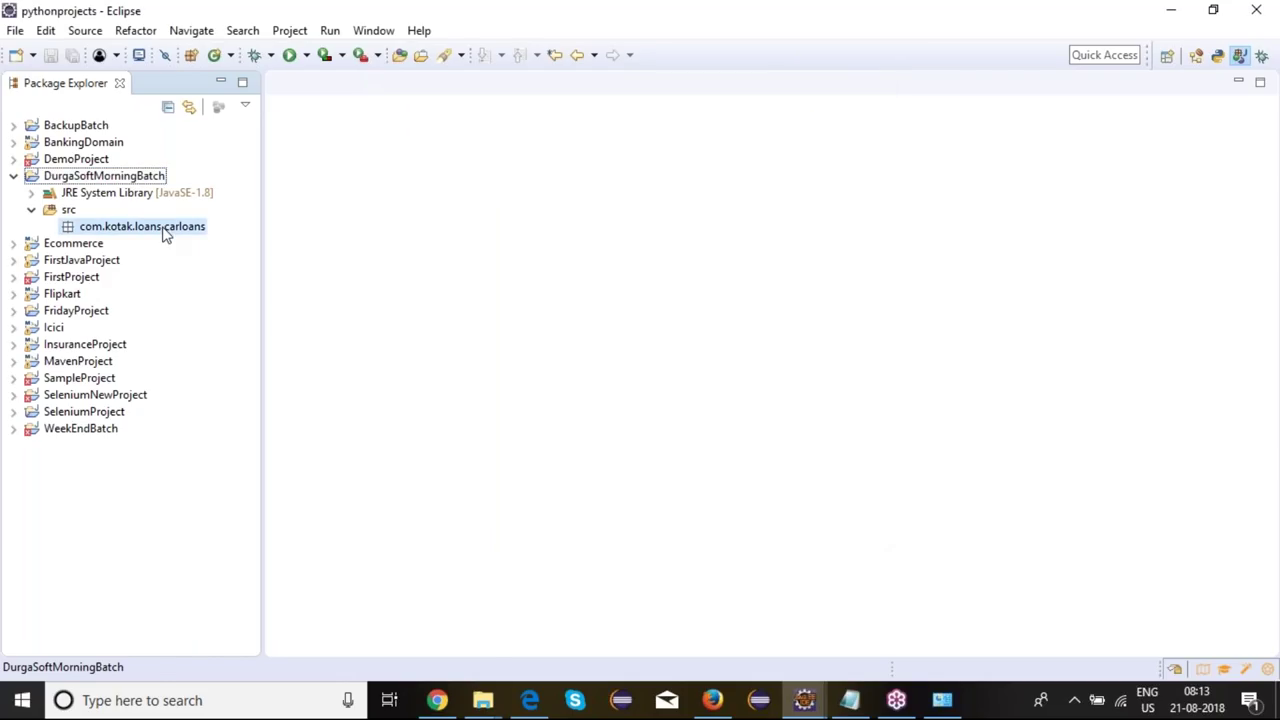
right_click(165, 232)
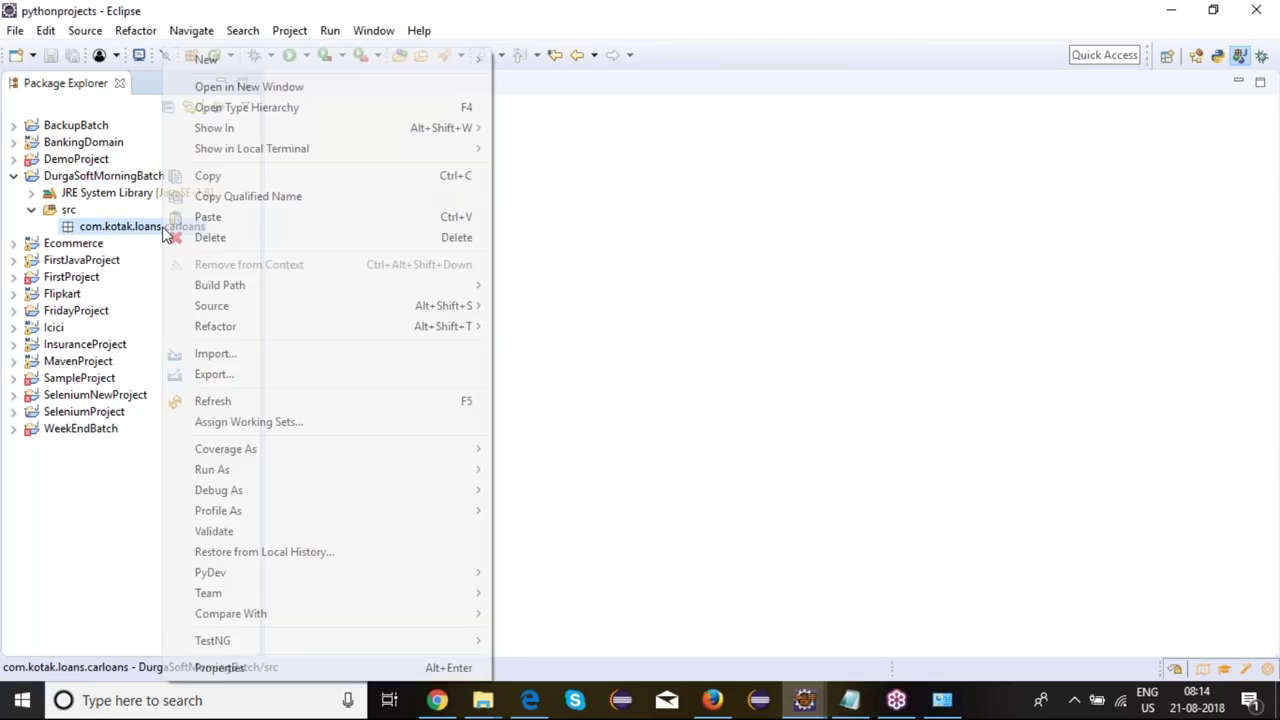
mouse_move(445, 68)
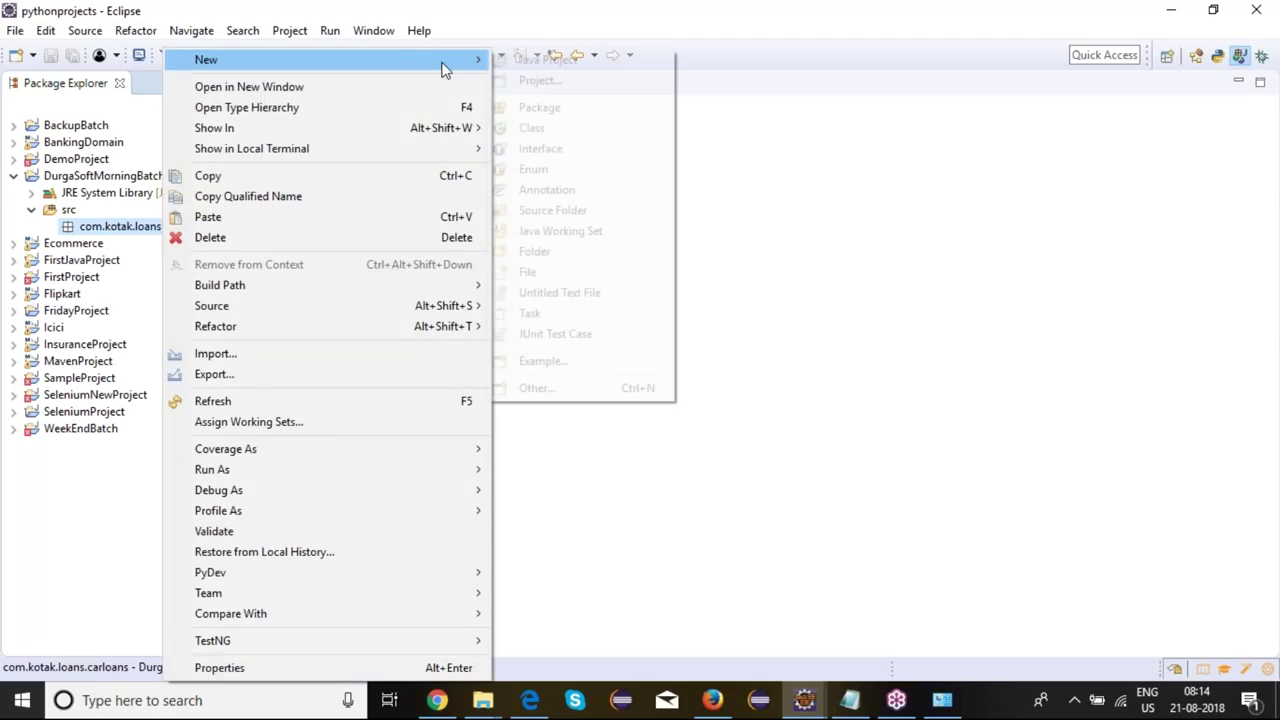
click(540, 107)
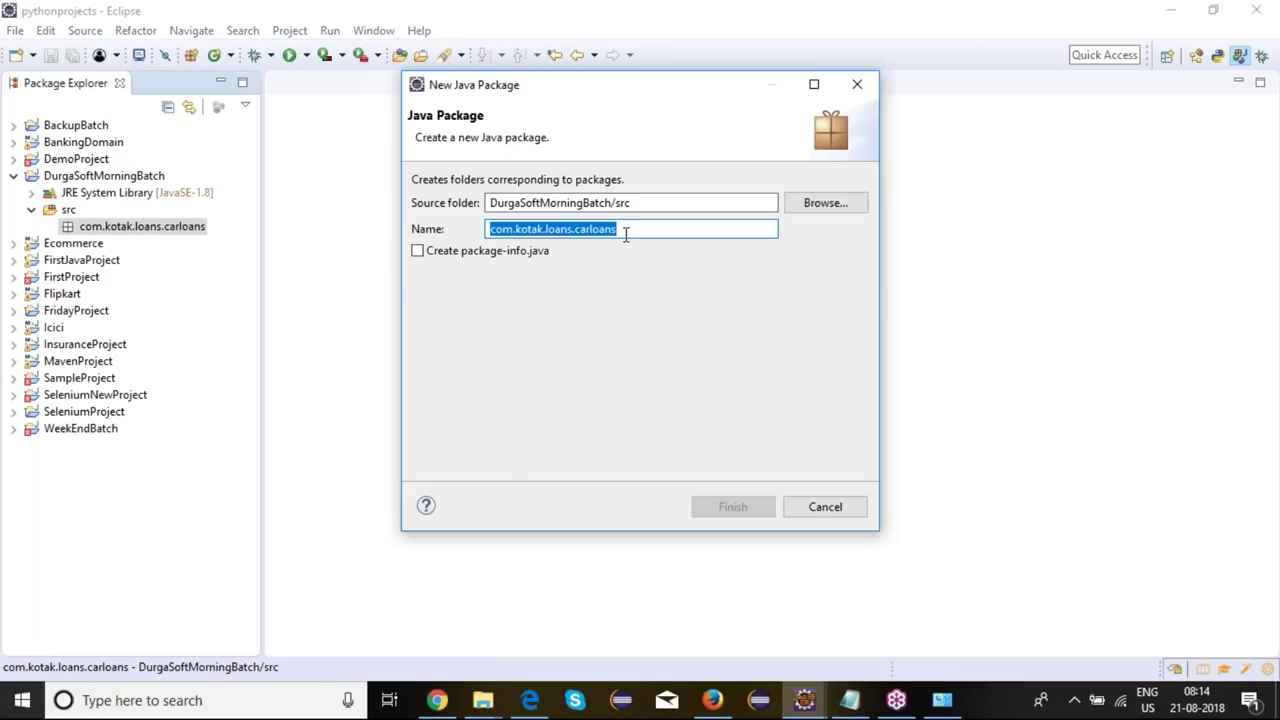
click(626, 233)
key(BackSpace)
key(BackSpace)
key(BackSpace)
key(BackSpace)
key(BackSpace)
key(BackSpace)
key(BackSpace)
key(BackSpace)
text(homeloans)
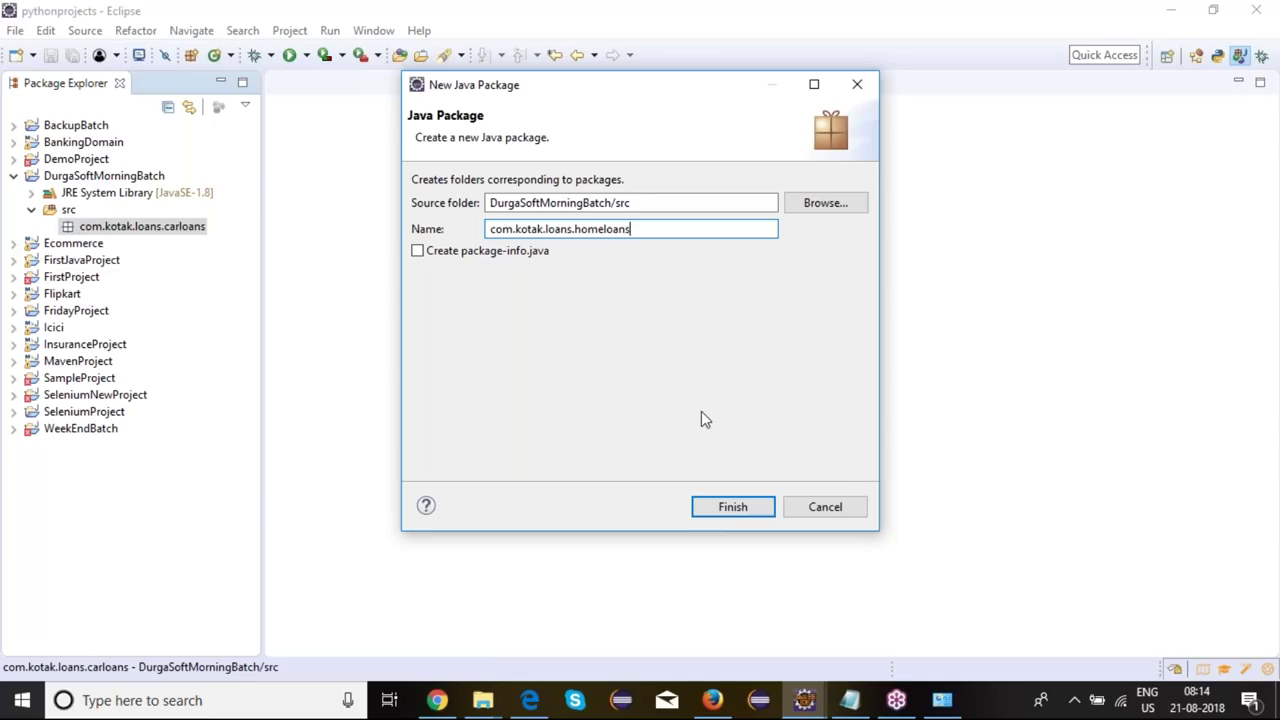
click(733, 507)
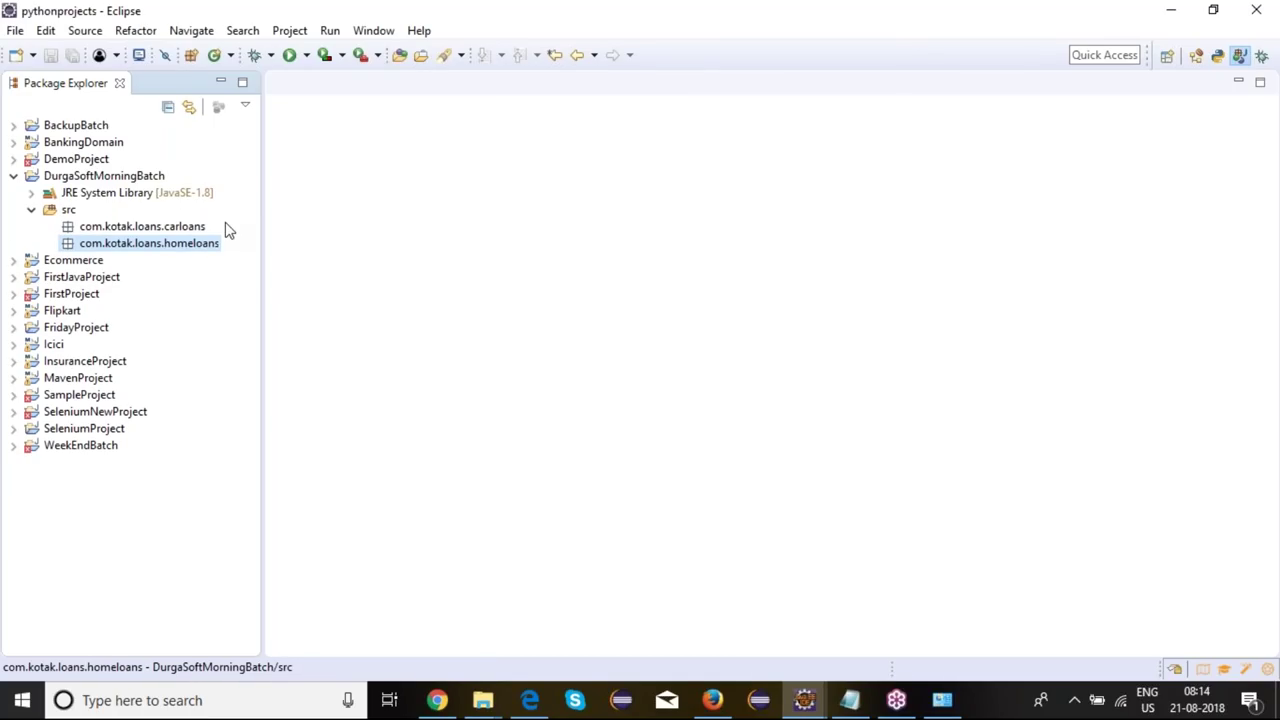
Step: Create a package named com.kotak.loans.eduloans in DurgaSoftMorningBatch/src, starting from the existing carloans package name
click(185, 228)
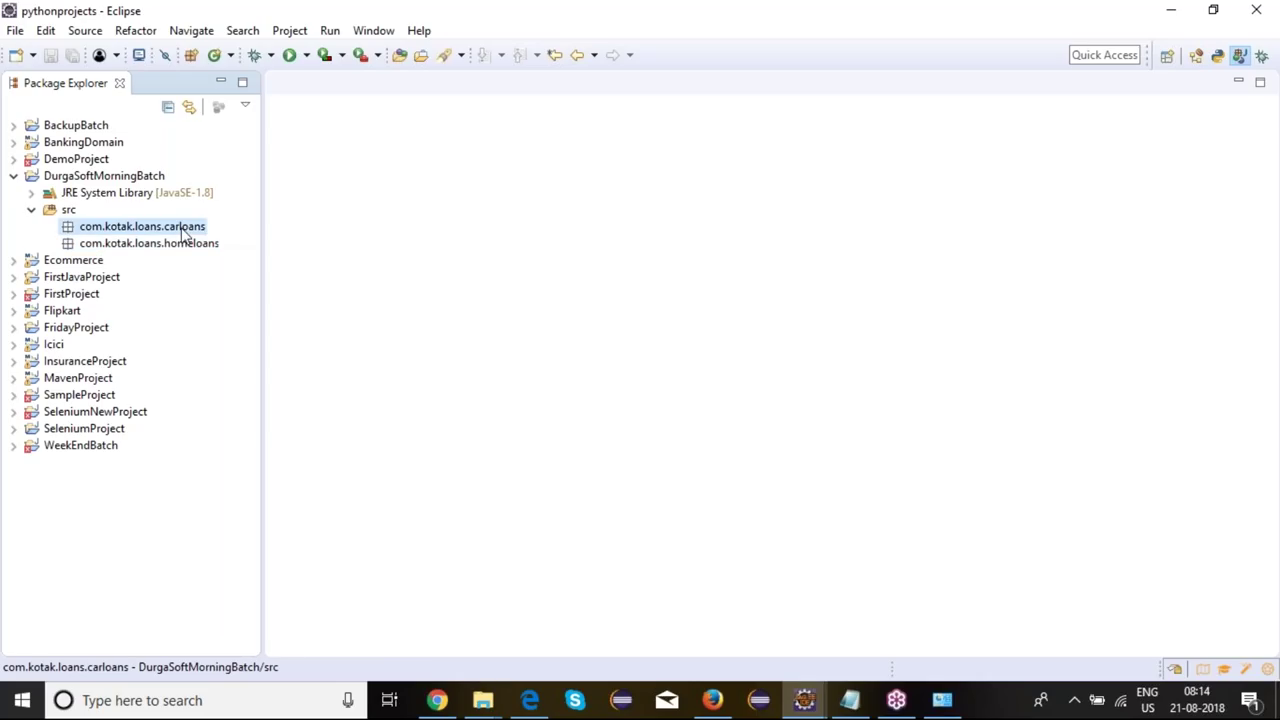
right_click(185, 230)
mouse_move(437, 57)
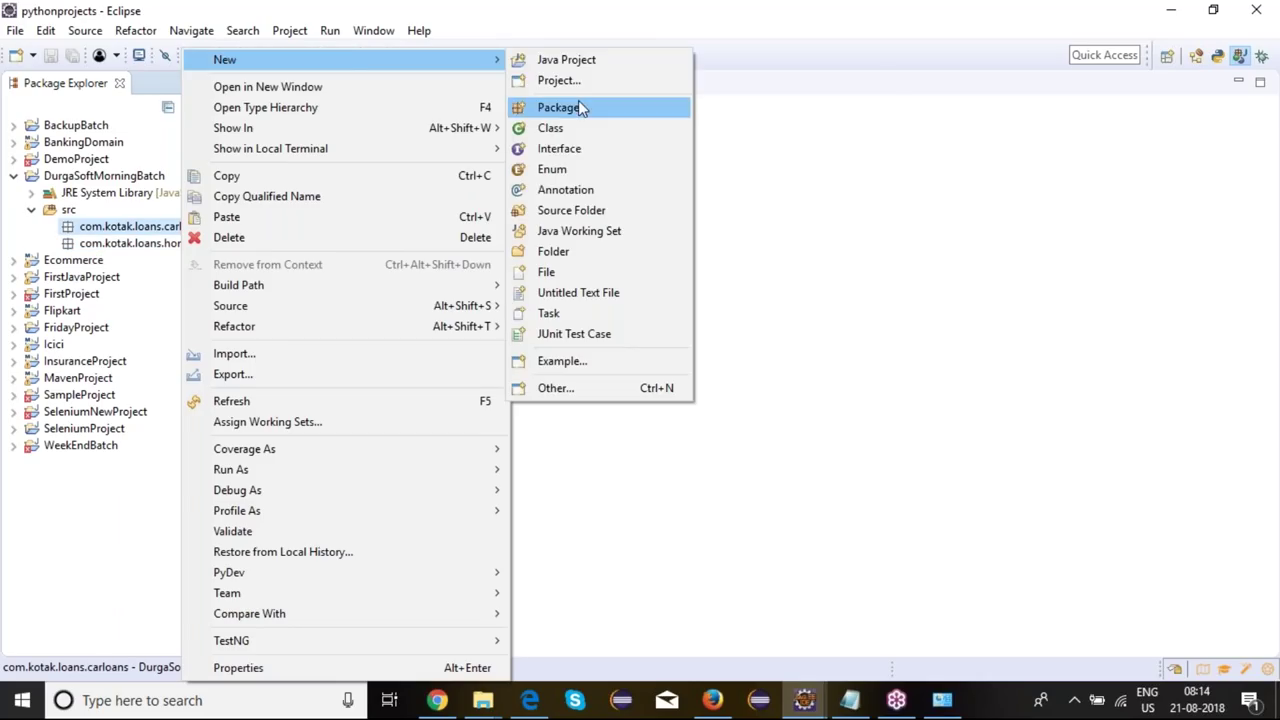
click(578, 104)
click(631, 228)
key(BackSpace)
key(BackSpace)
key(BackSpace)
key(BackSpace)
key(BackSpace)
key(BackSpace)
key(BackSpace)
key(BackSpace)
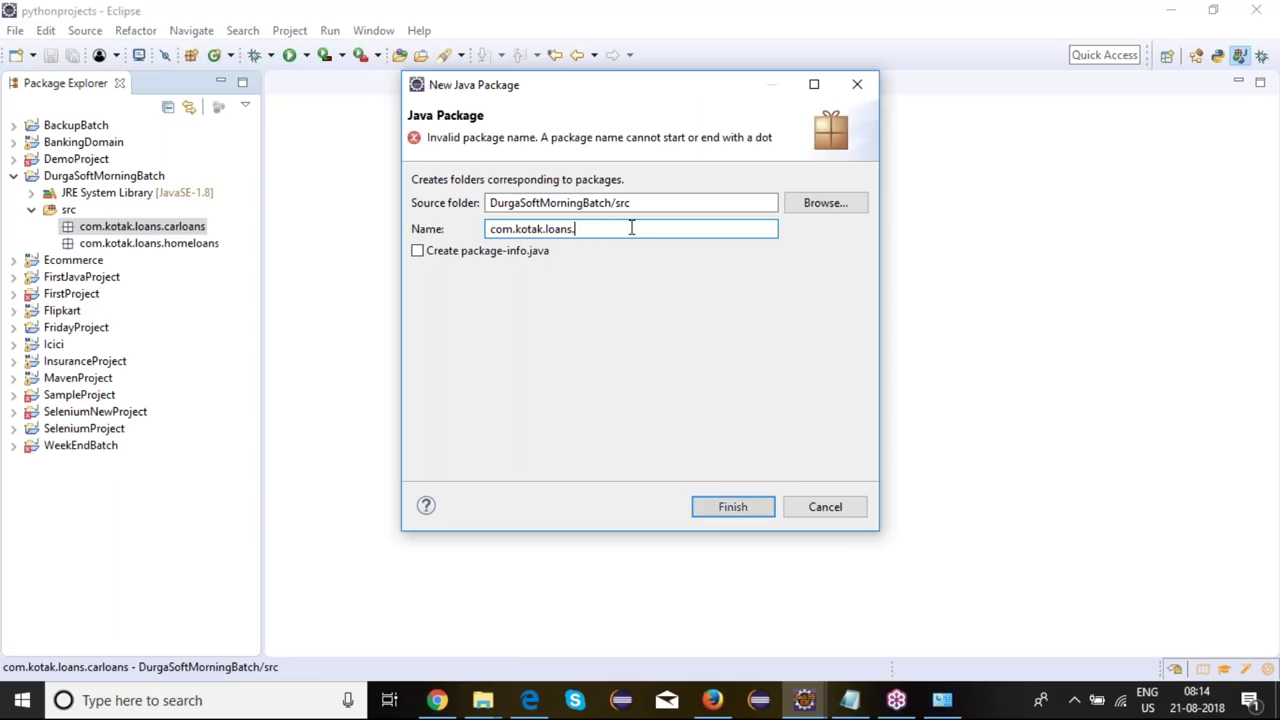
text(eduloans)
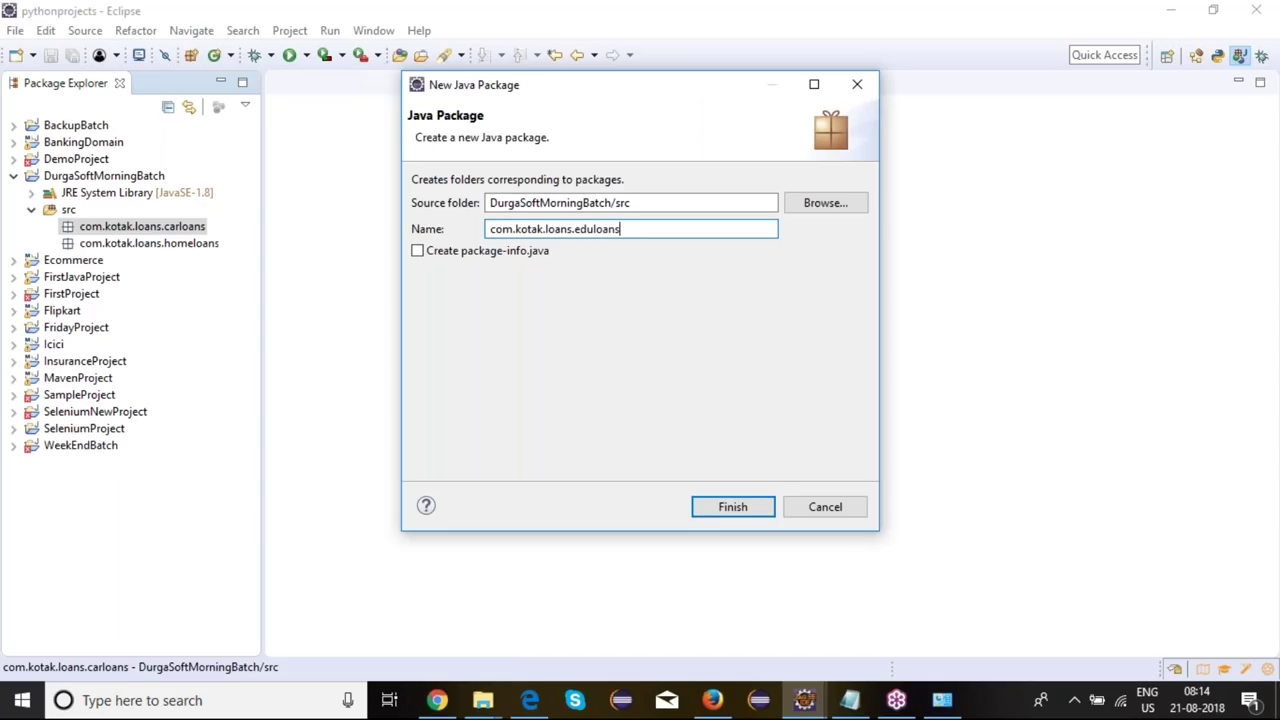
click(733, 508)
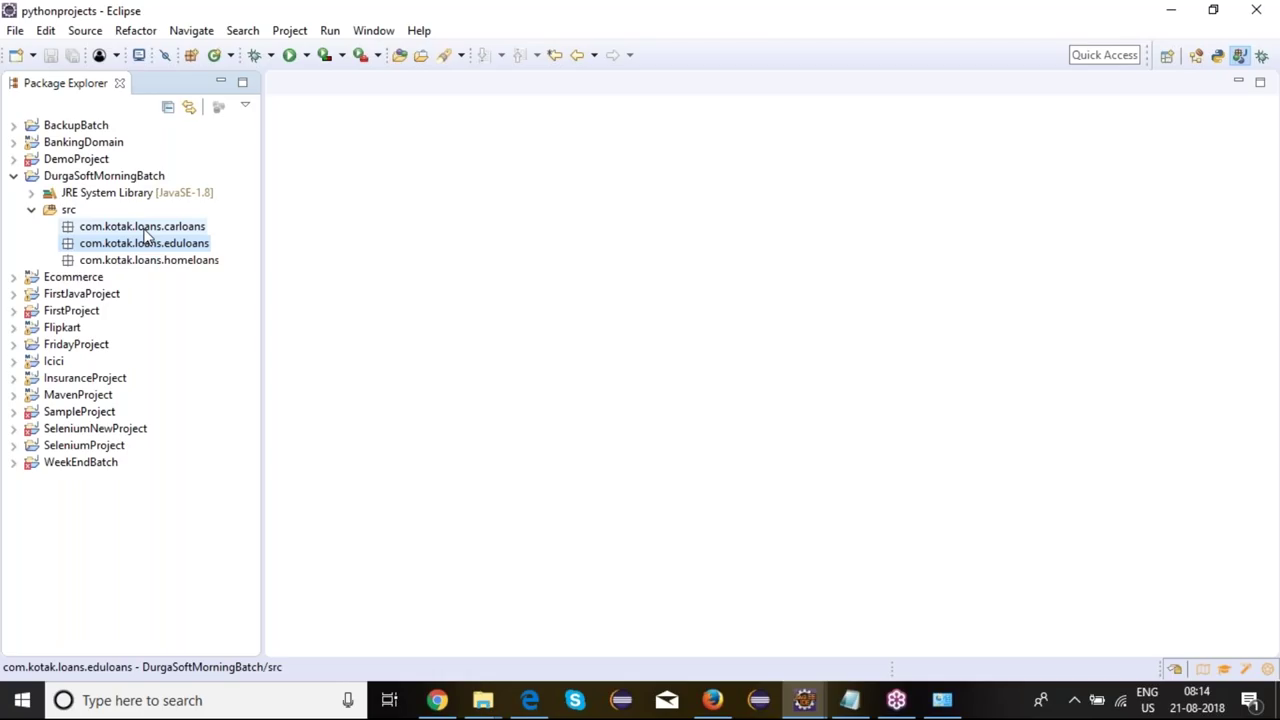
Step: Open the DurgaSoftMorningBatch project's properties and show its disk location in a restored-down File Explorer window
click(107, 176)
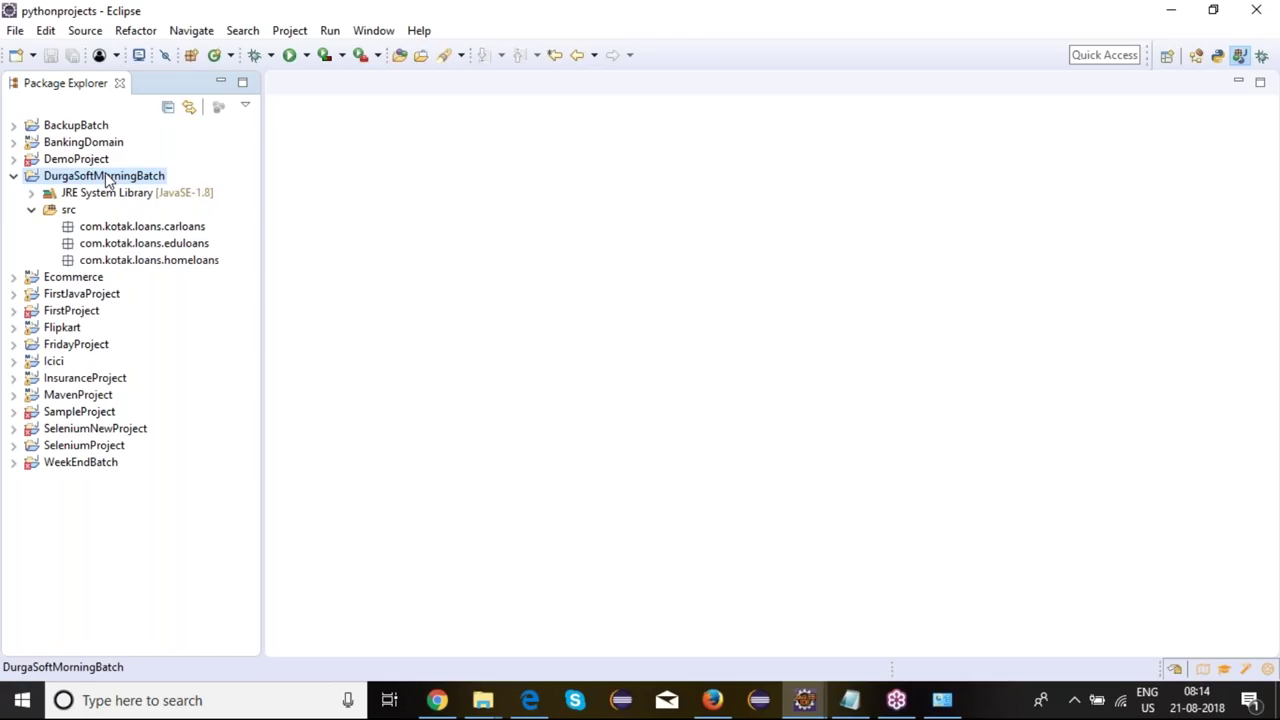
right_click(107, 178)
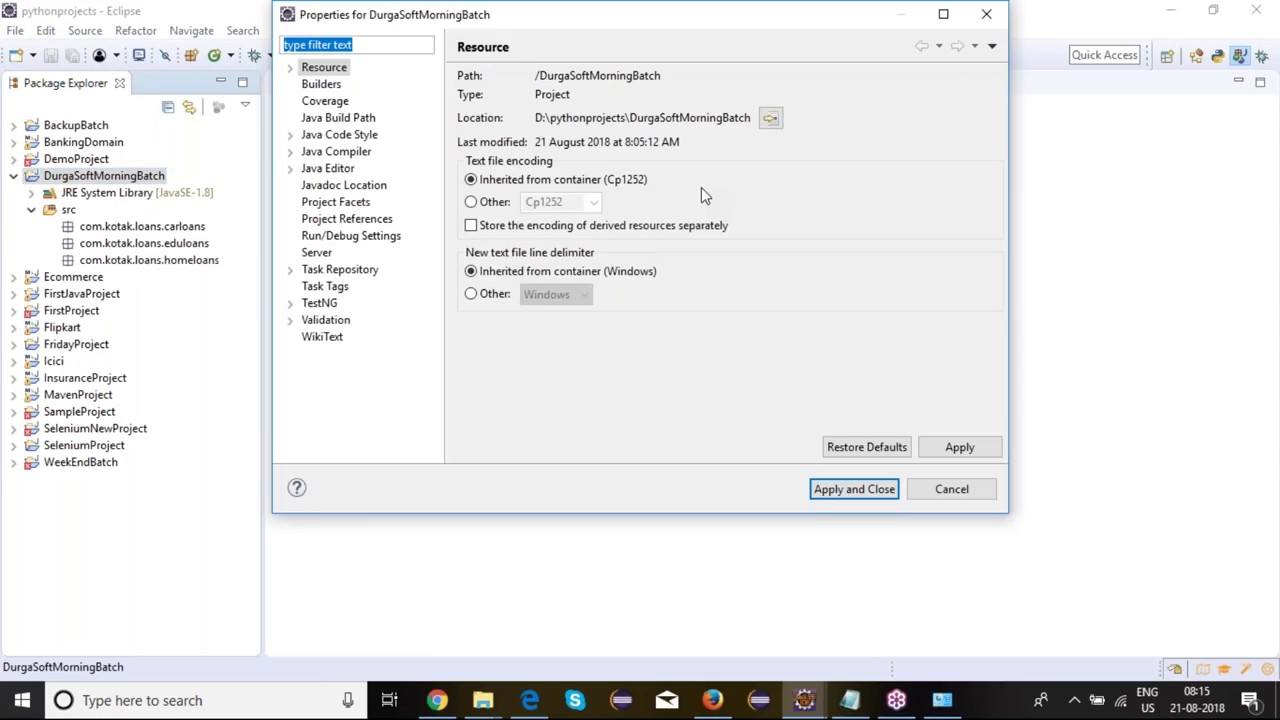
click(770, 118)
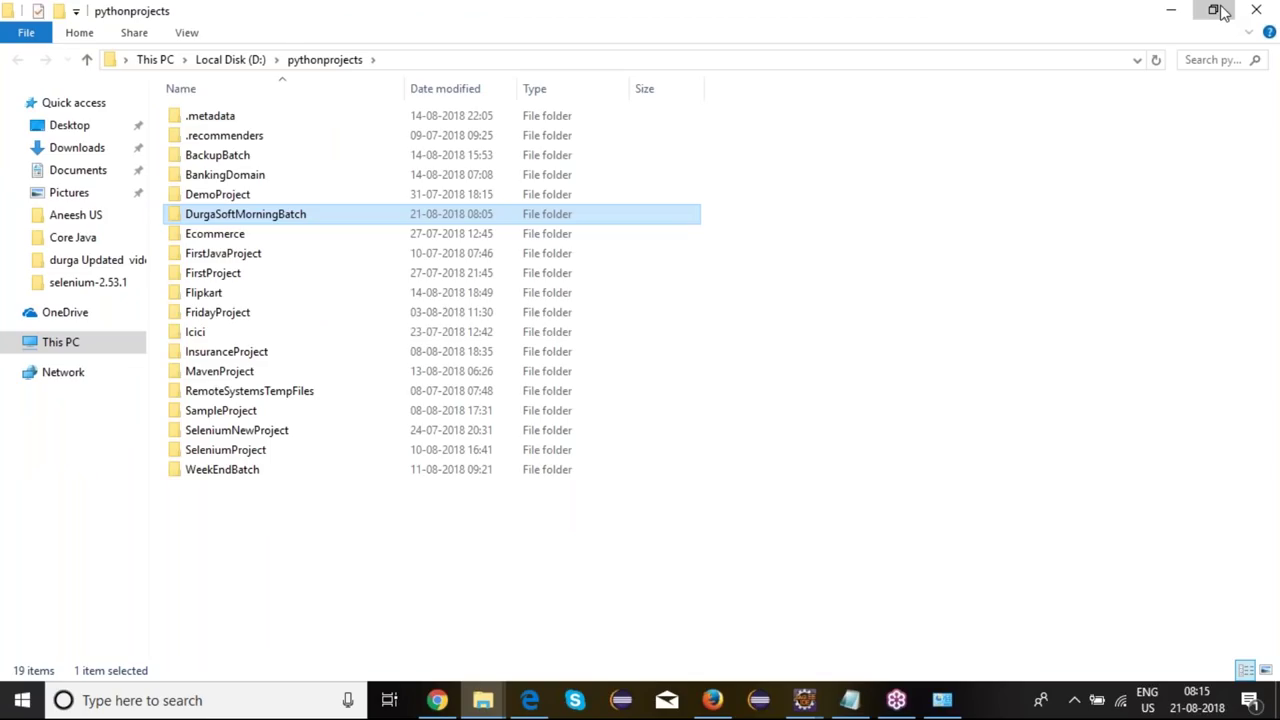
click(1220, 12)
mouse_move(645, 643)
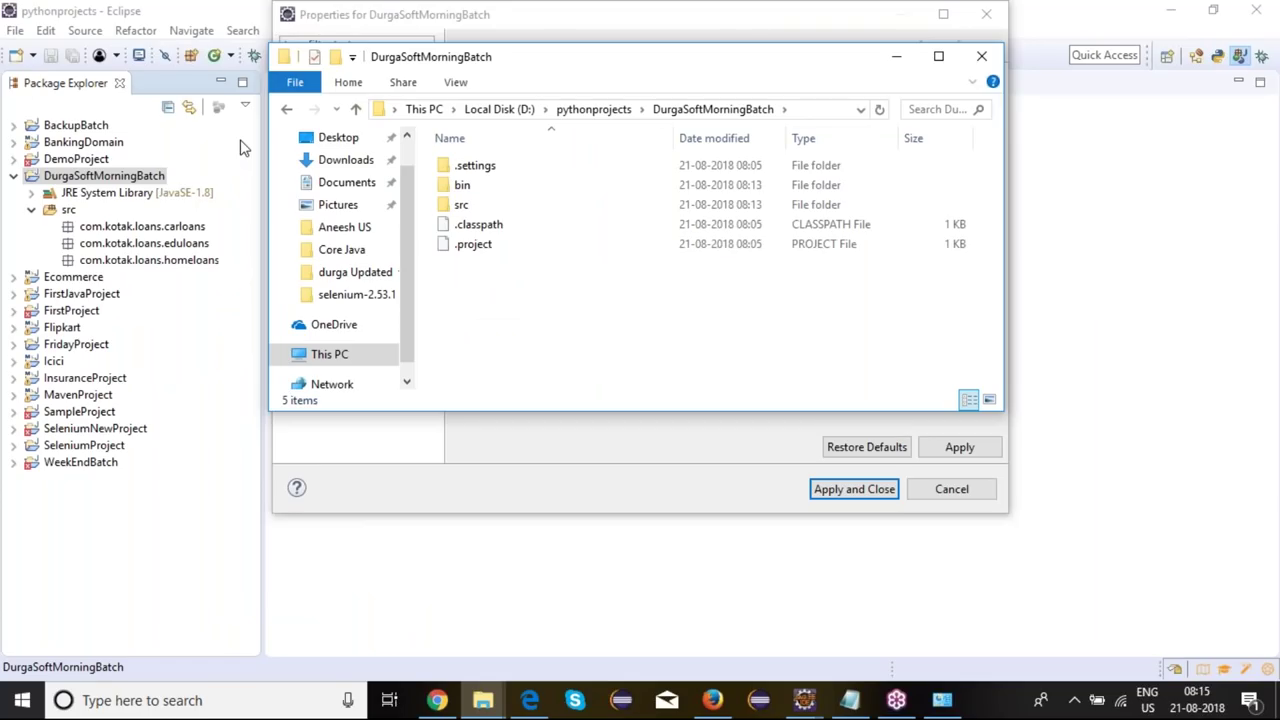
Step: Browse the project's src folder down through com, kotak and loans to examine the carloans, eduloans and homeloans package folders
double_click(466, 210)
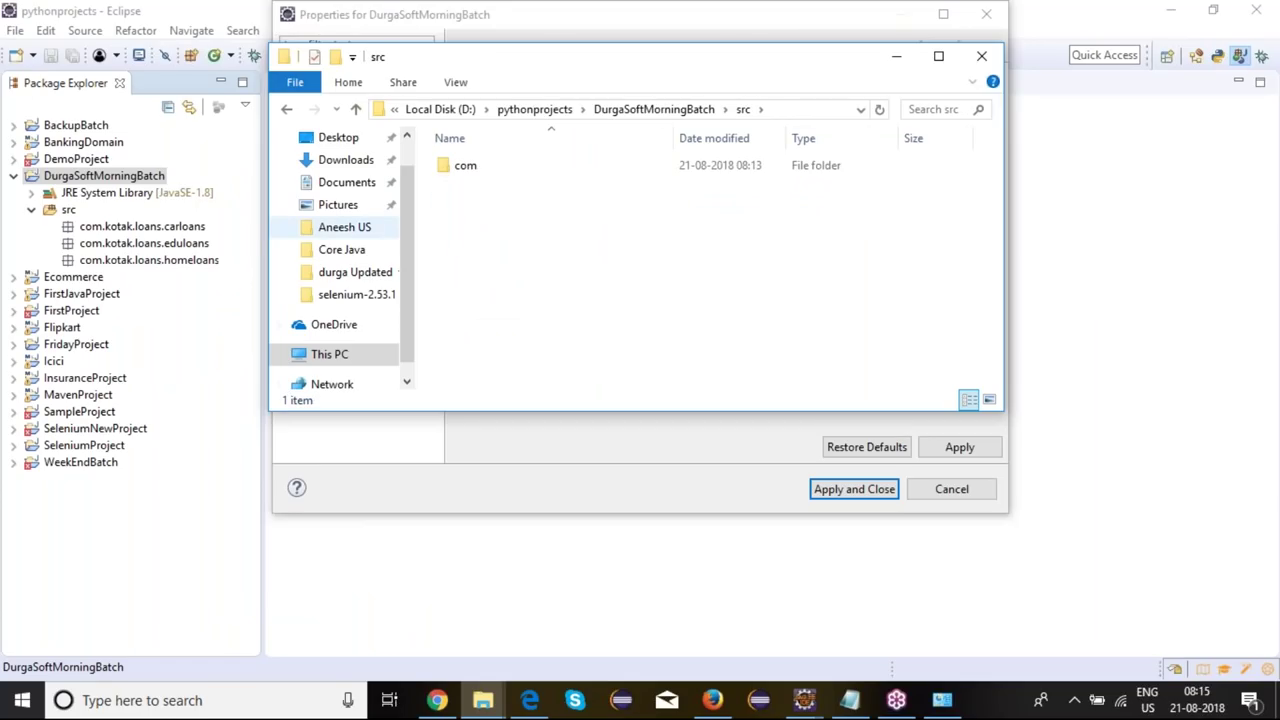
click(467, 168)
double_click(467, 168)
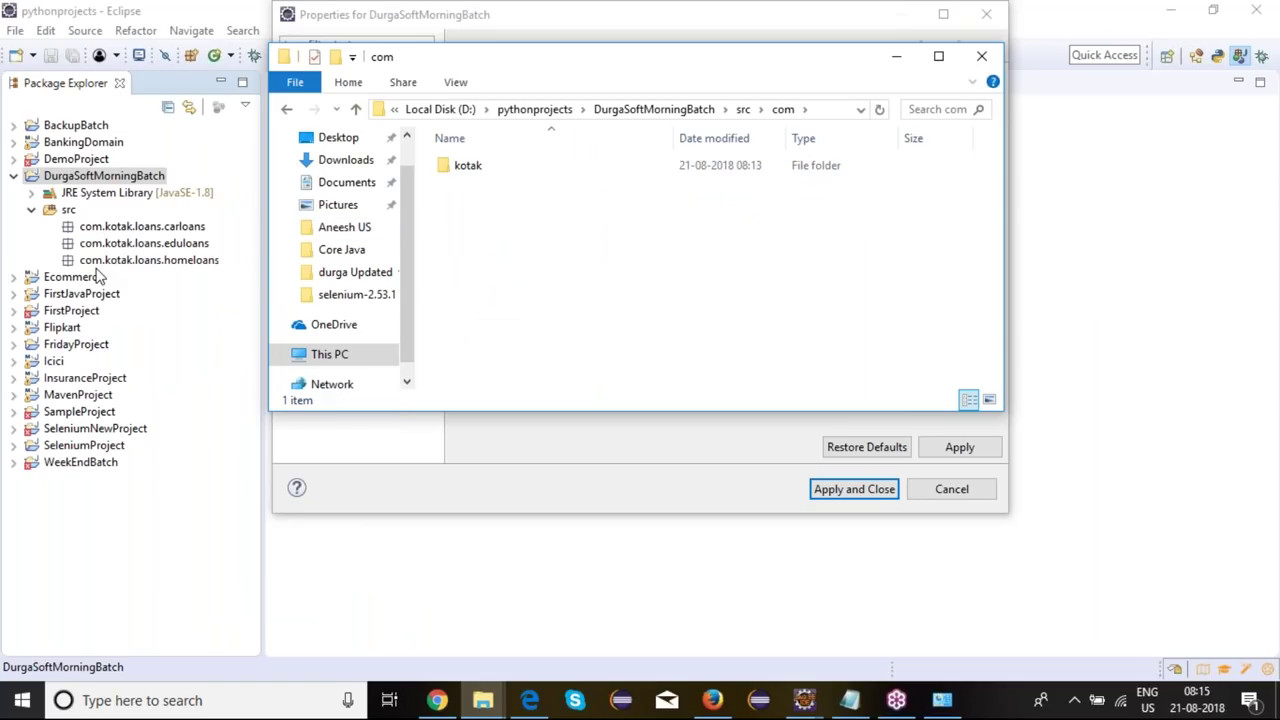
double_click(483, 166)
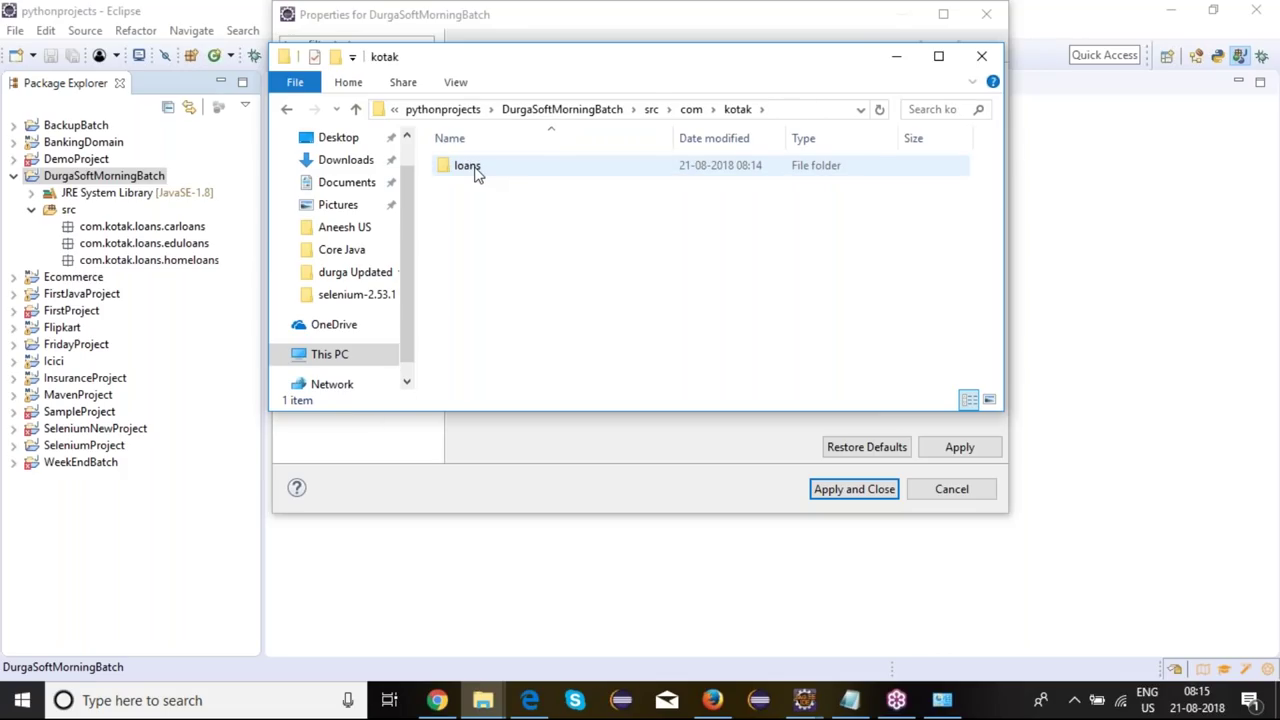
double_click(470, 167)
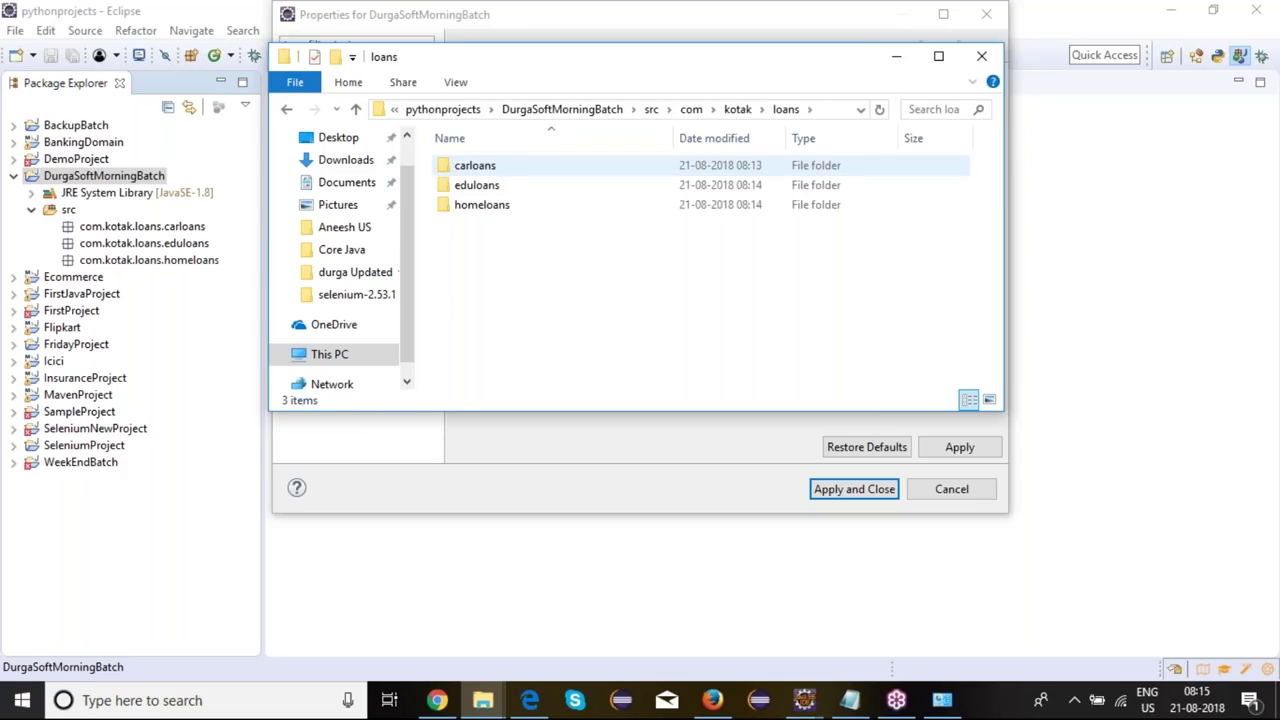
click(474, 187)
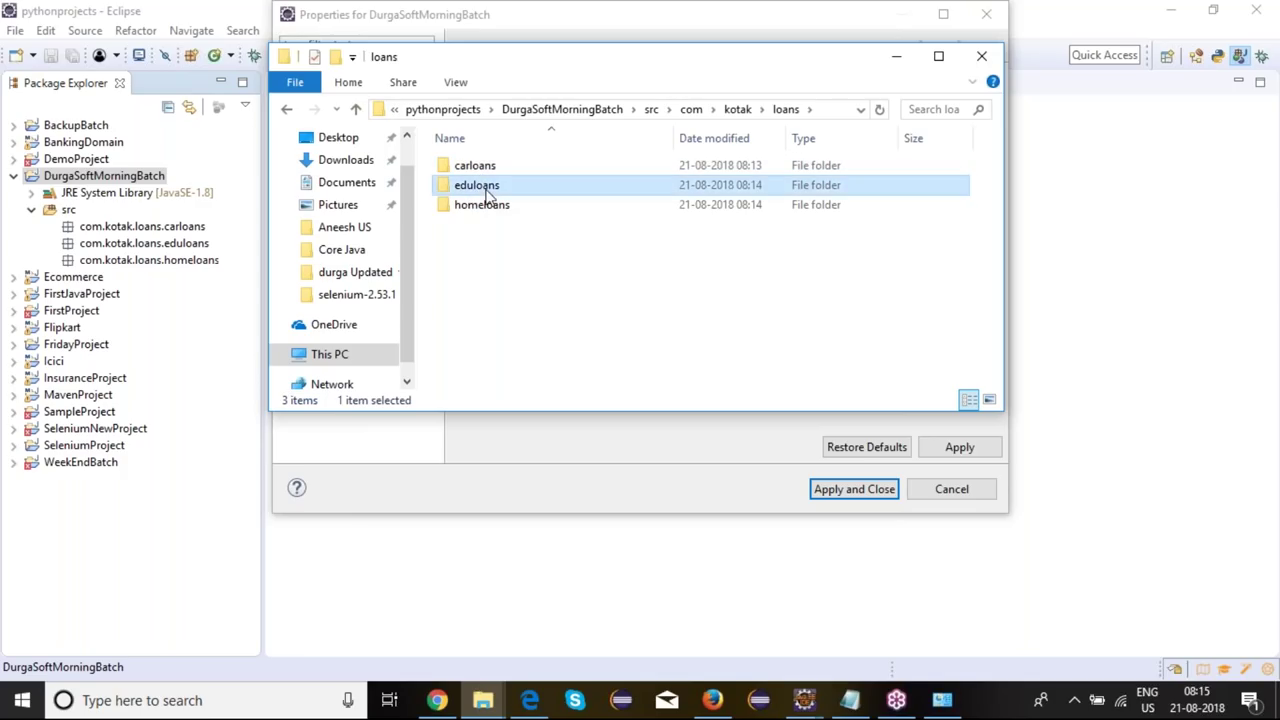
click(486, 207)
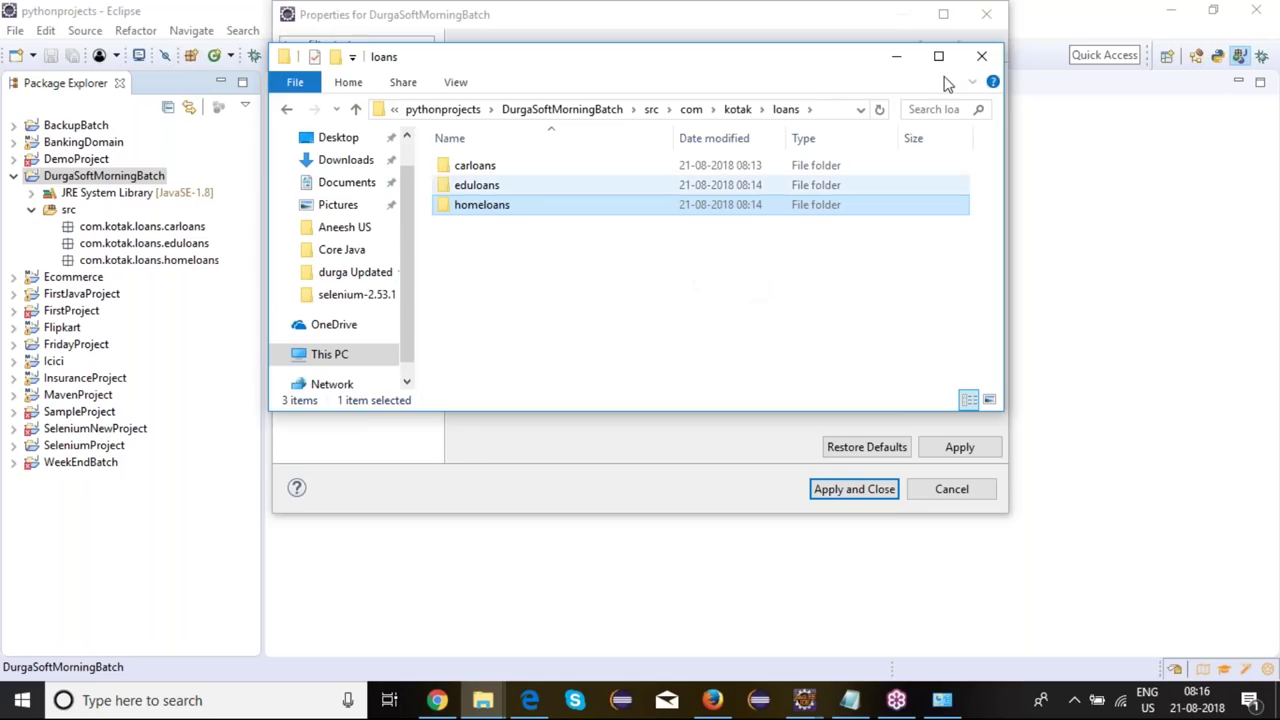
Step: Close the folder window and the project properties, and select the com.kotak.loans.carloans package in Eclipse
click(984, 58)
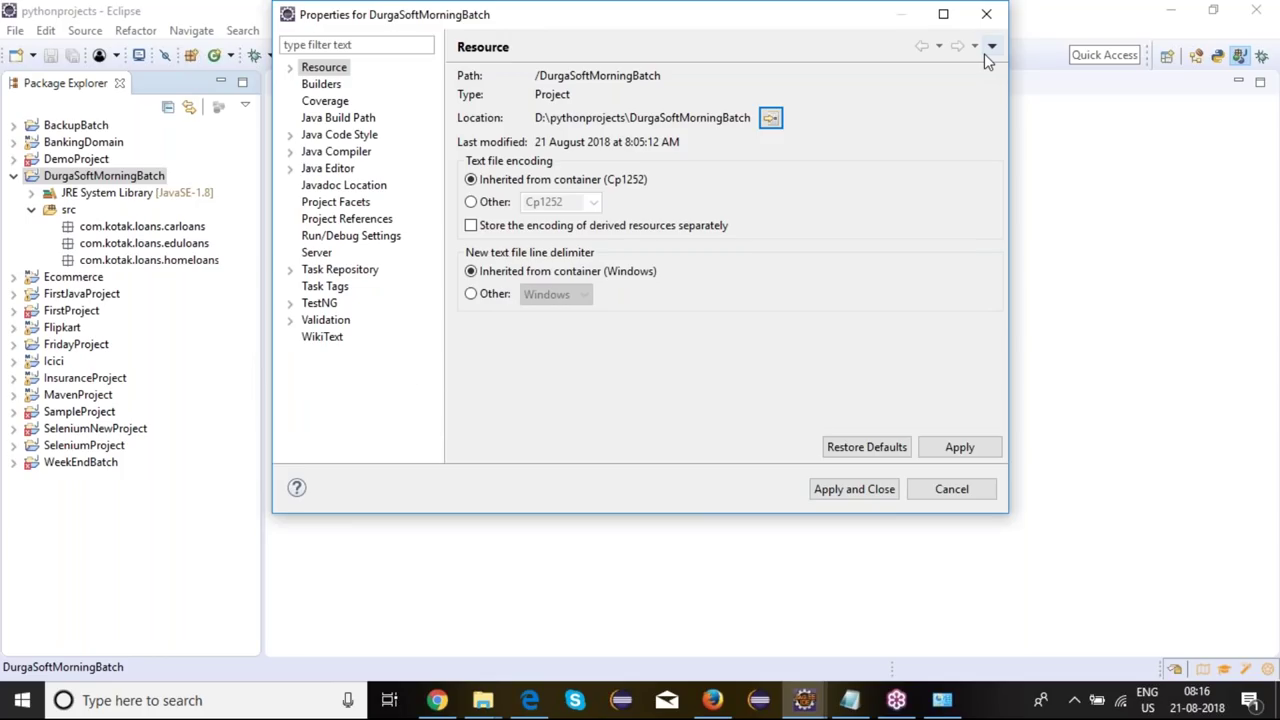
click(988, 16)
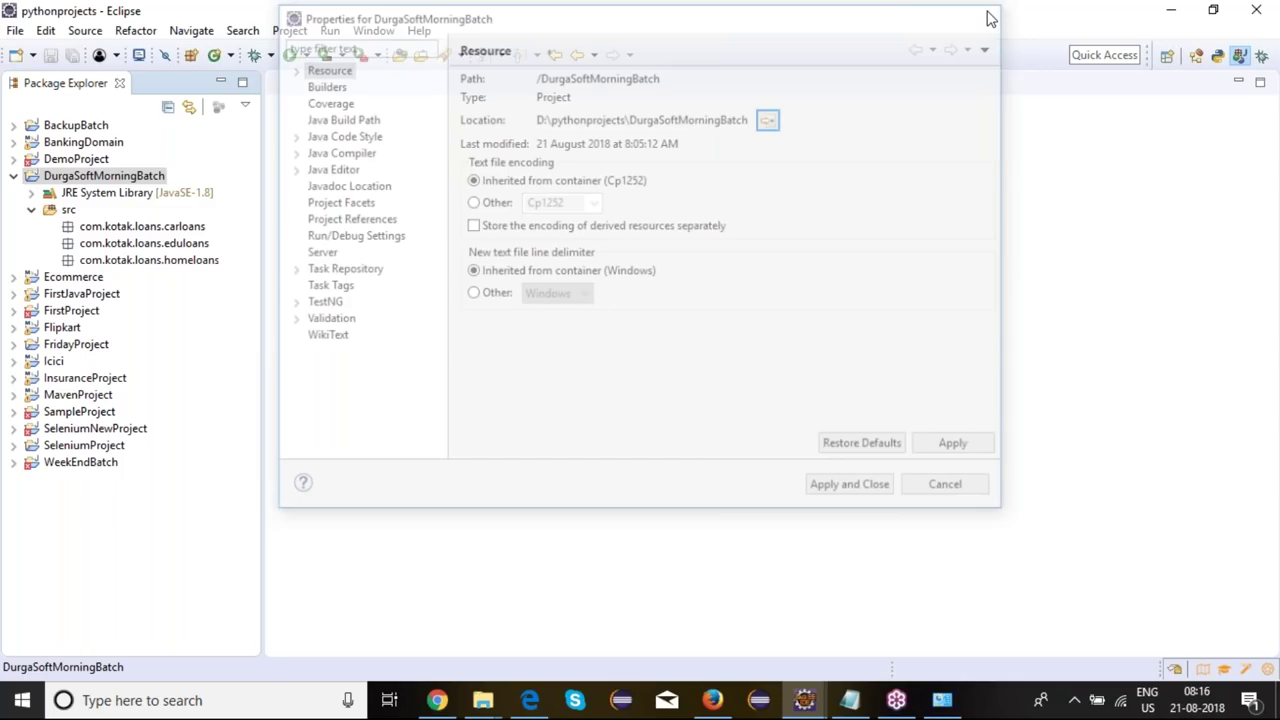
click(180, 243)
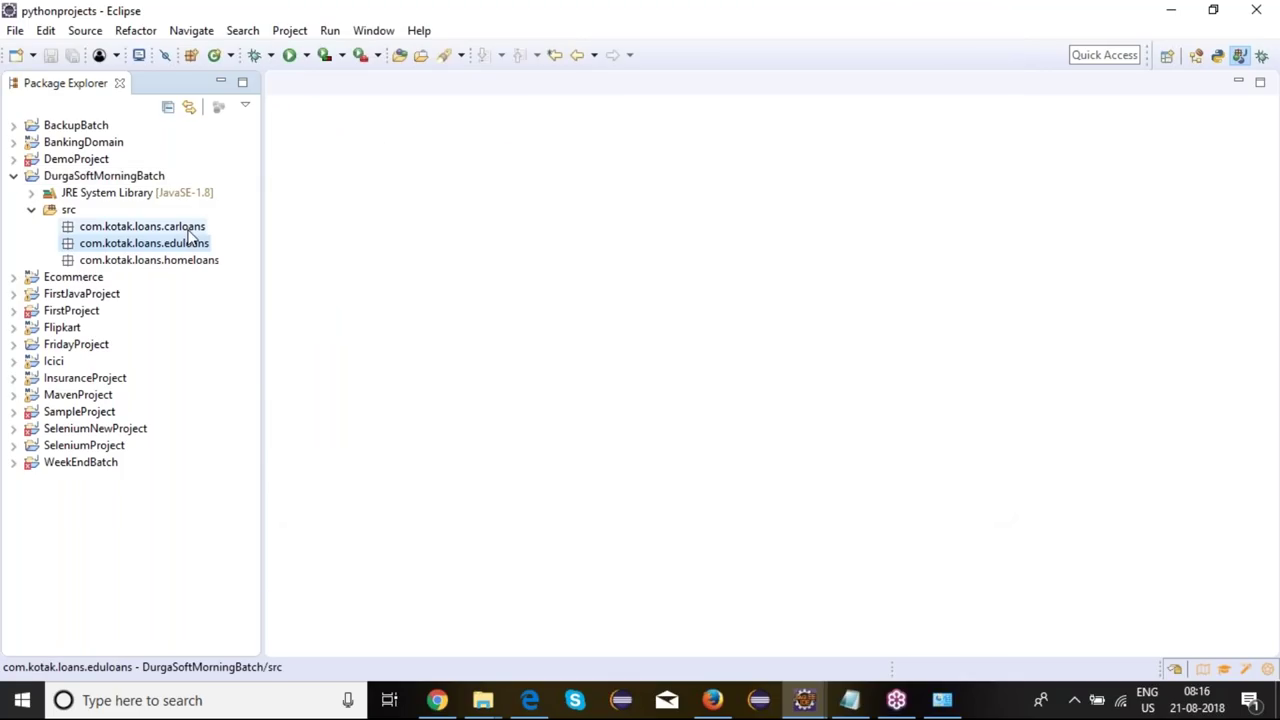
click(190, 228)
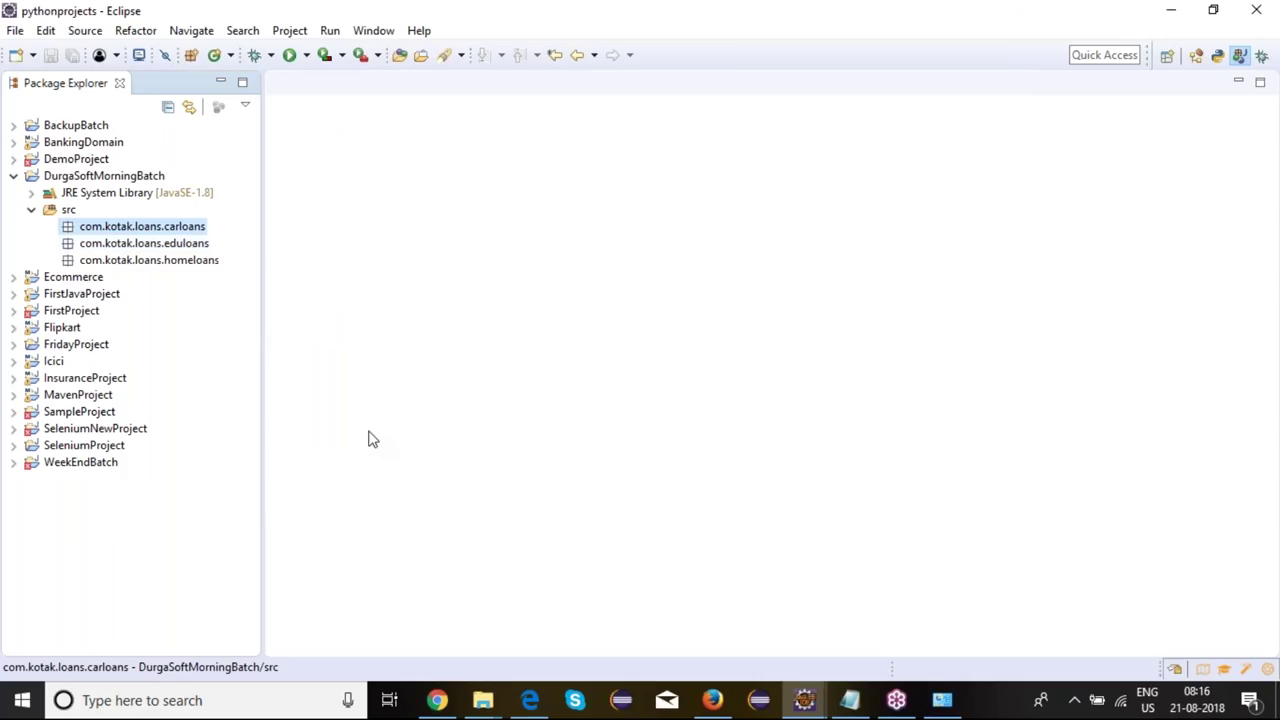
Step: Switch to the Java 8 API documentation in Chrome and examine the interfaces and classes of java.applet and java.awt.font, enlarging their list
click(440, 703)
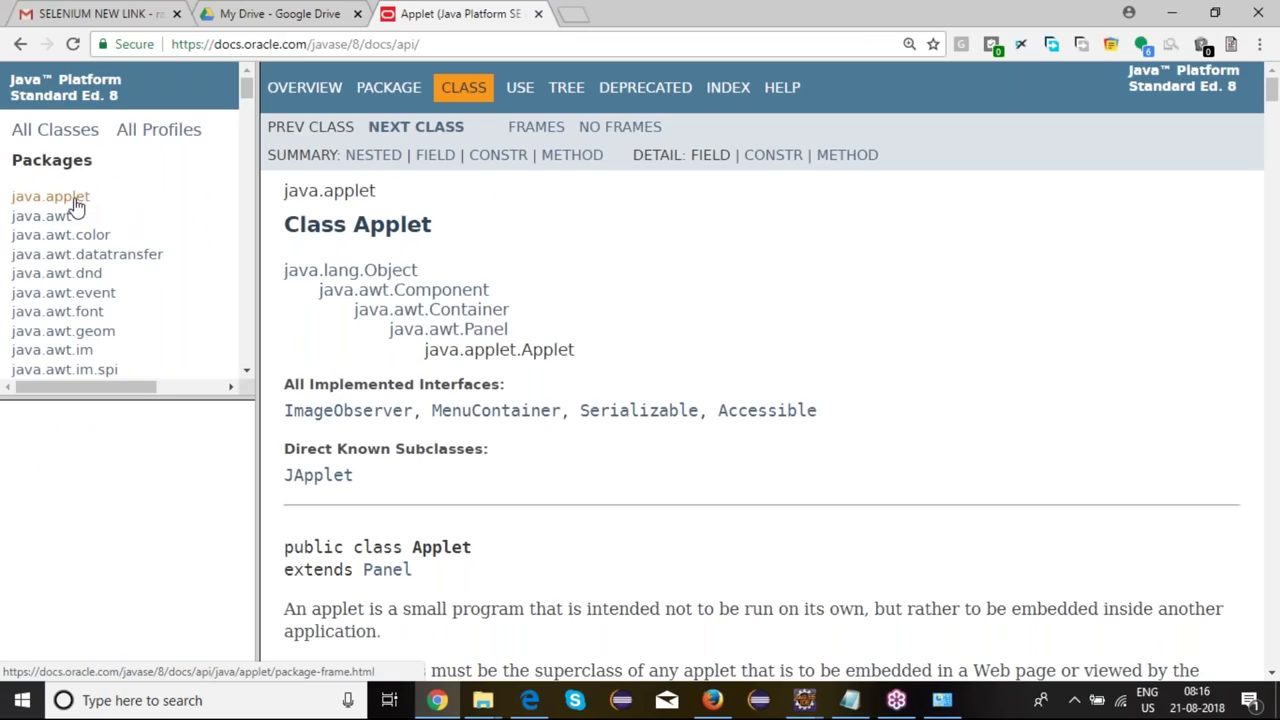
click(77, 205)
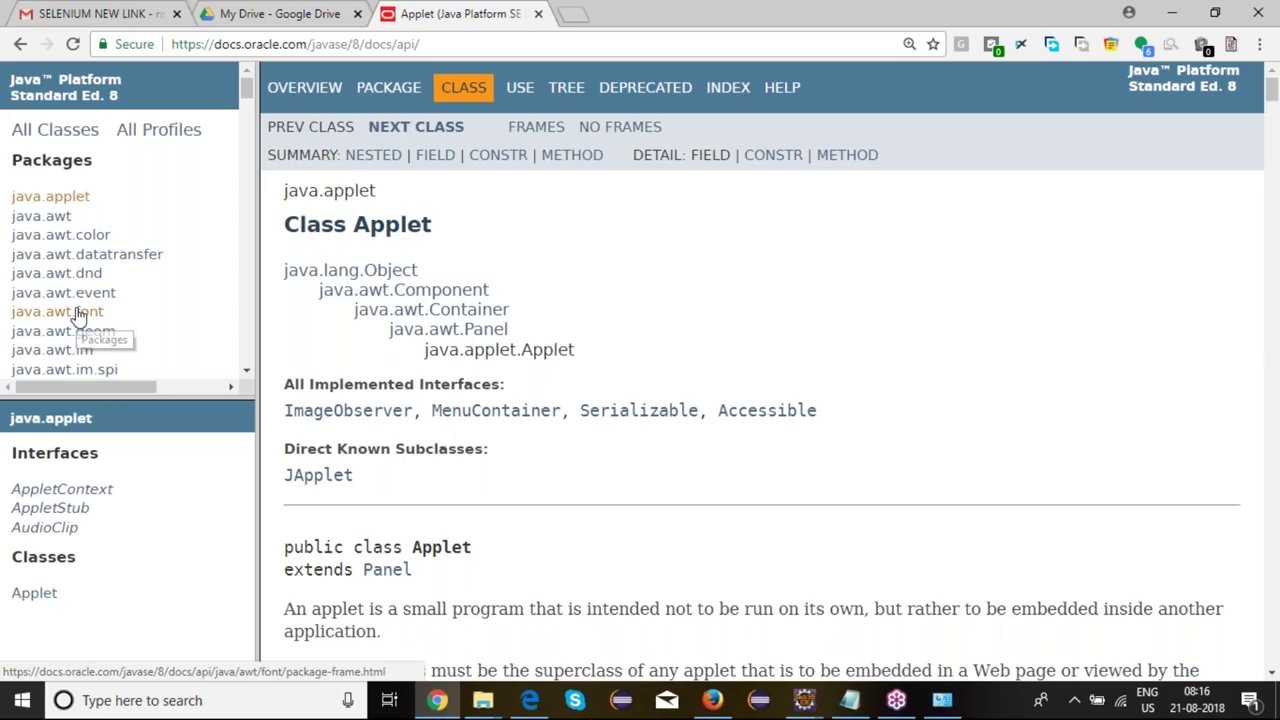
click(78, 312)
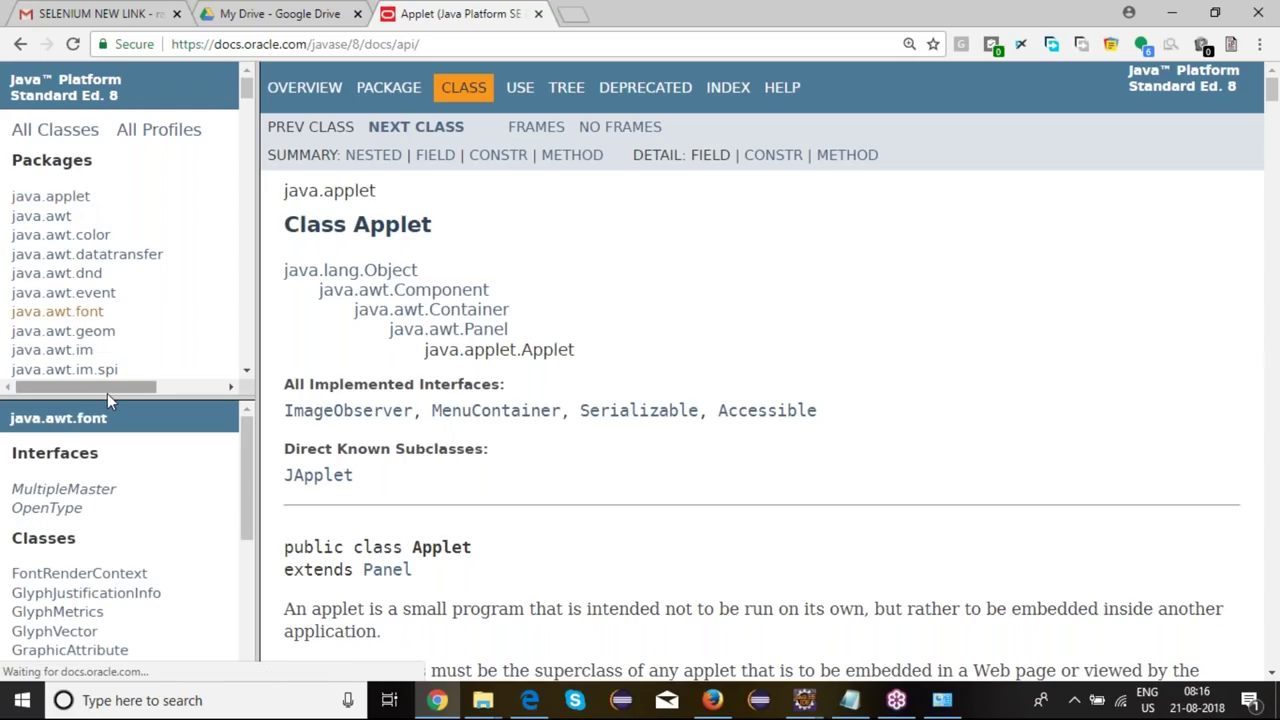
drag(107, 396, 124, 287)
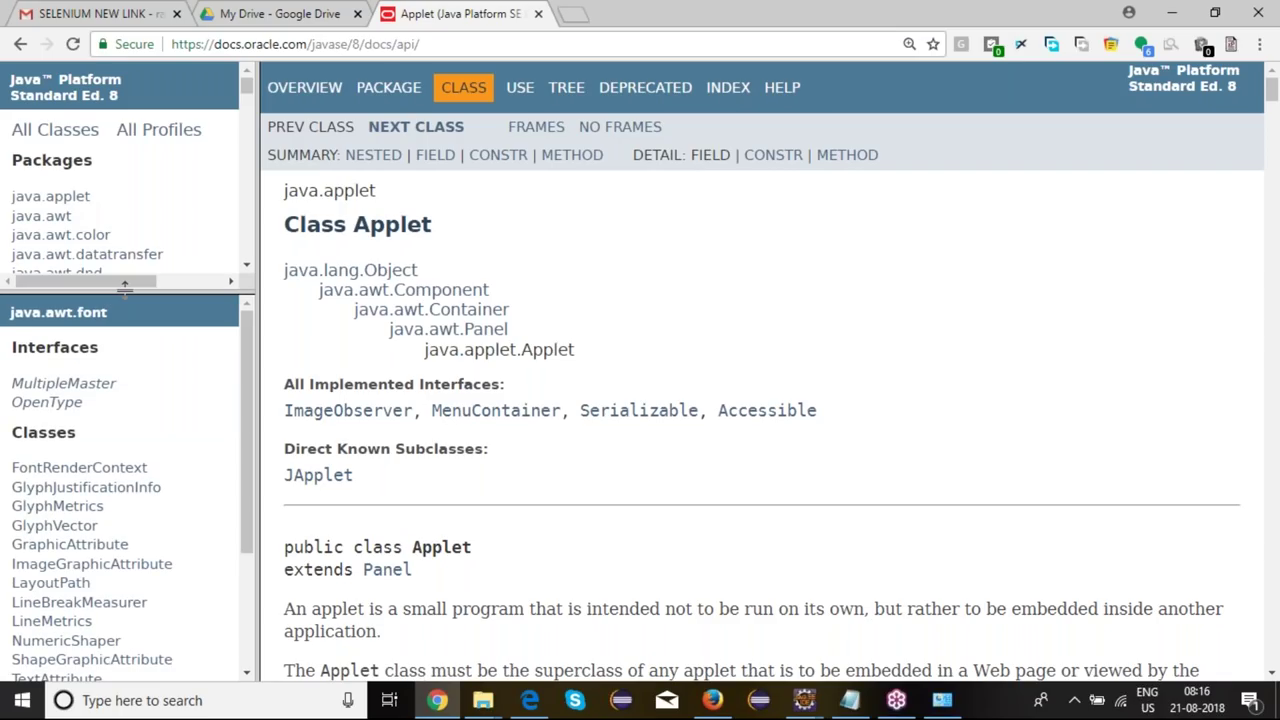
drag(124, 287, 124, 279)
scroll(124, 200, down, 1)
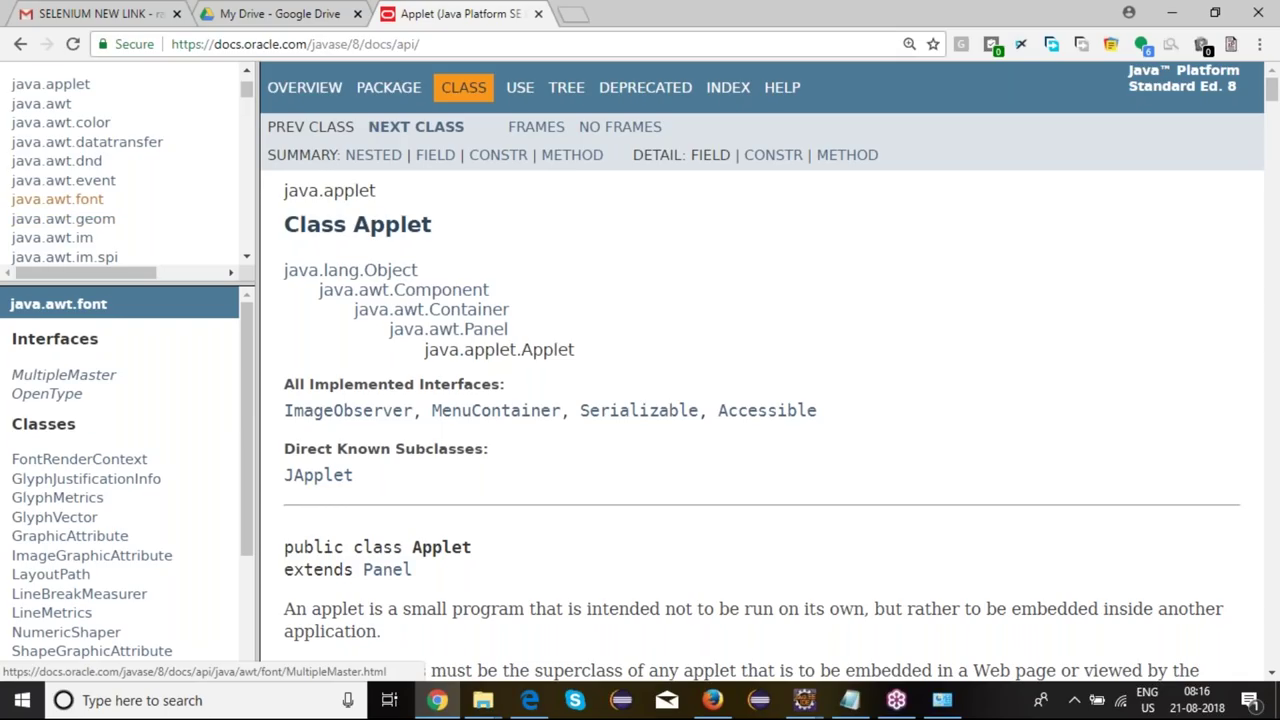
scroll(253, 505, down, 3)
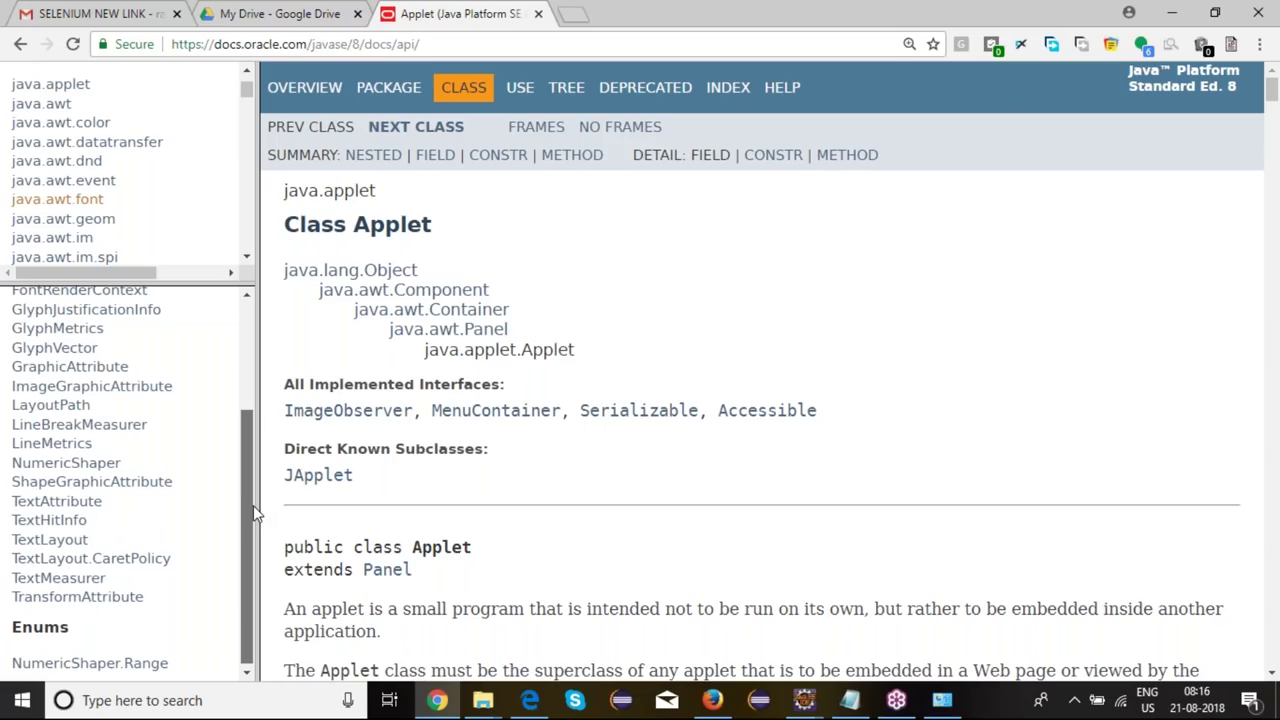
scroll(253, 505, up, 3)
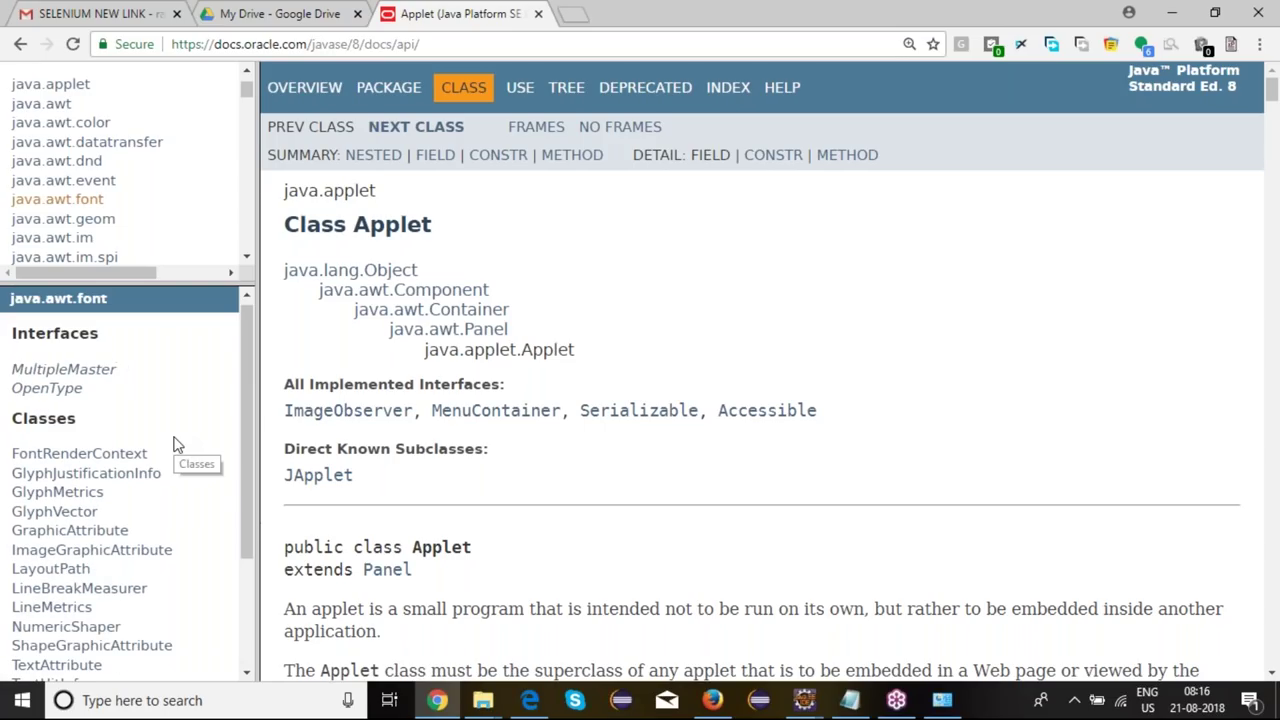